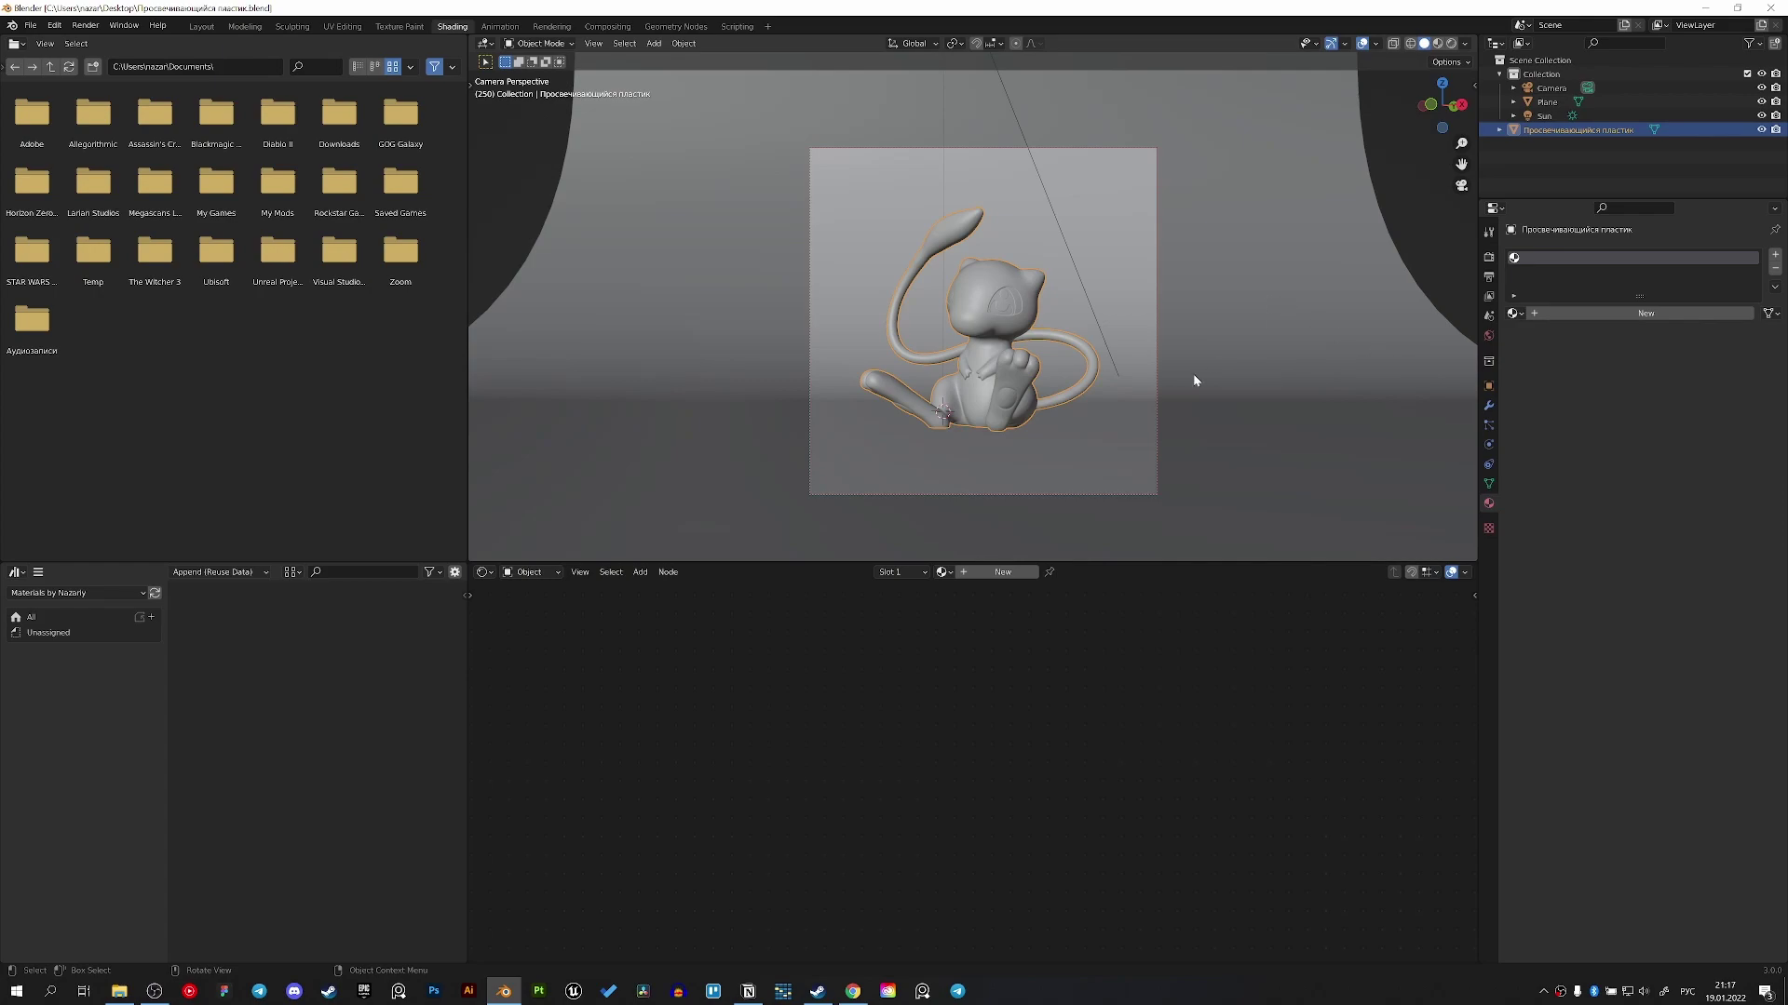
# - Scroll through the view to look over the studio setup
pyautogui.scroll(-2, 1195, 380)
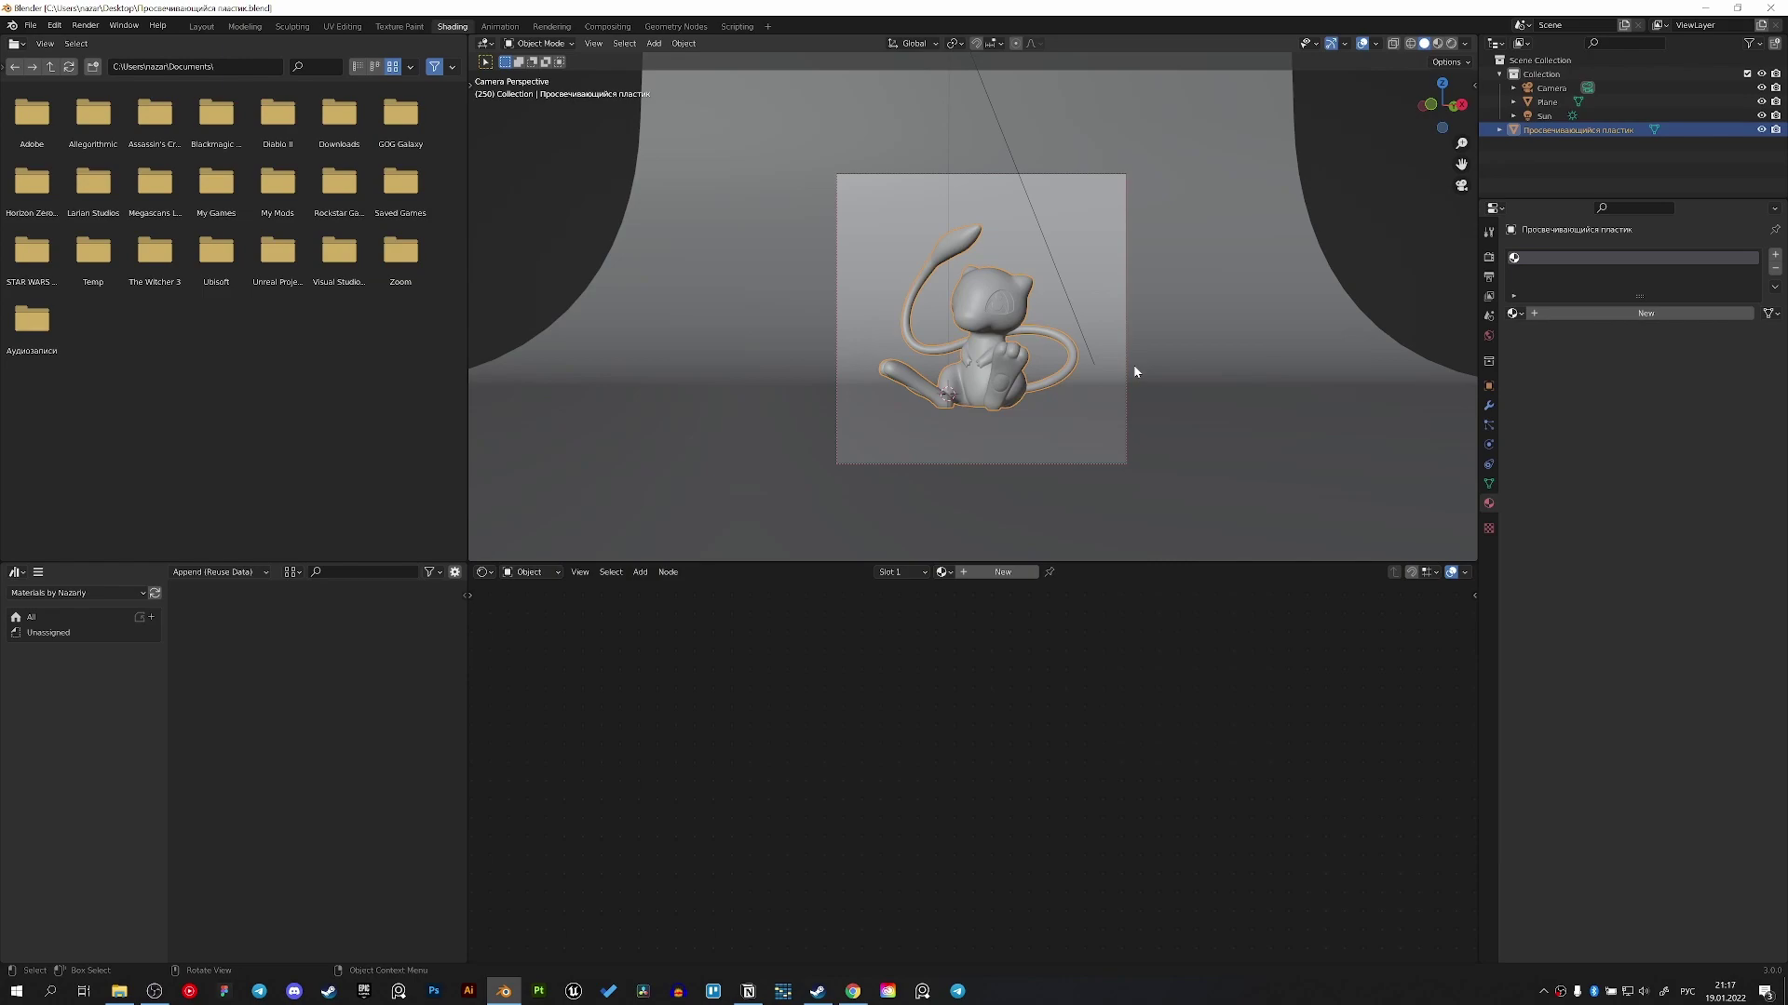
pyautogui.scroll(2, 993, 341)
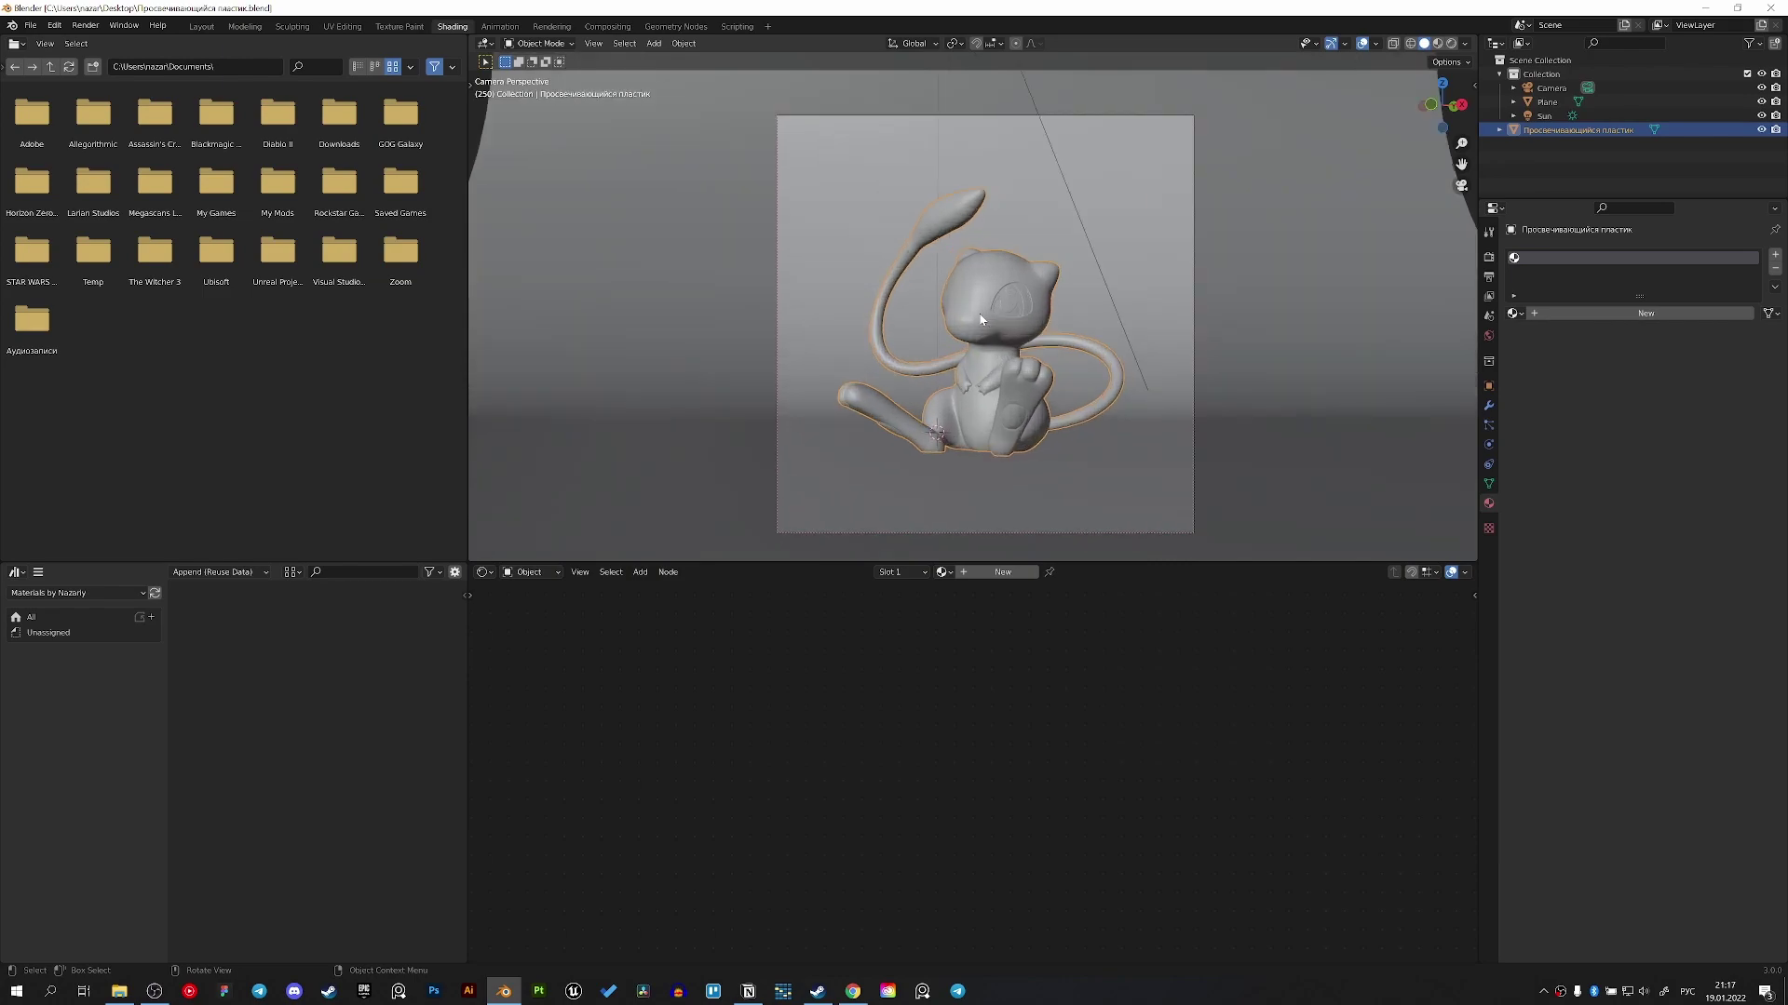
pyautogui.scroll(1, 920, 303)
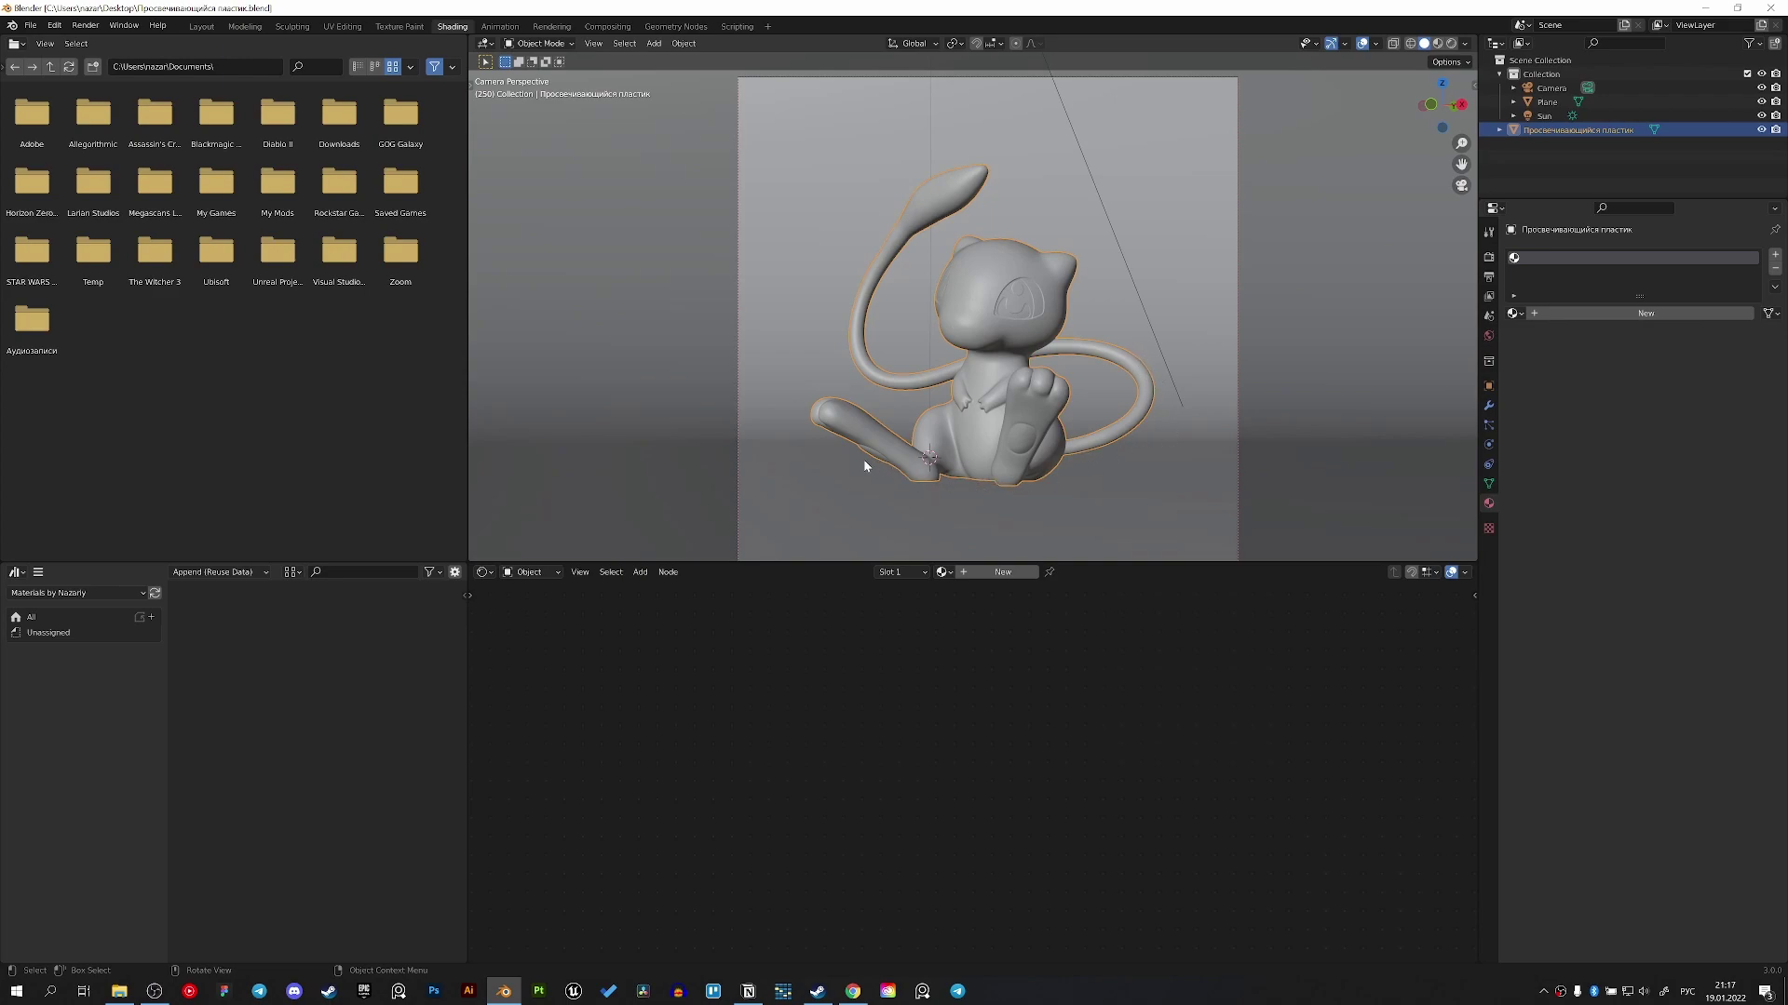
pyautogui.scroll(2, 978, 407)
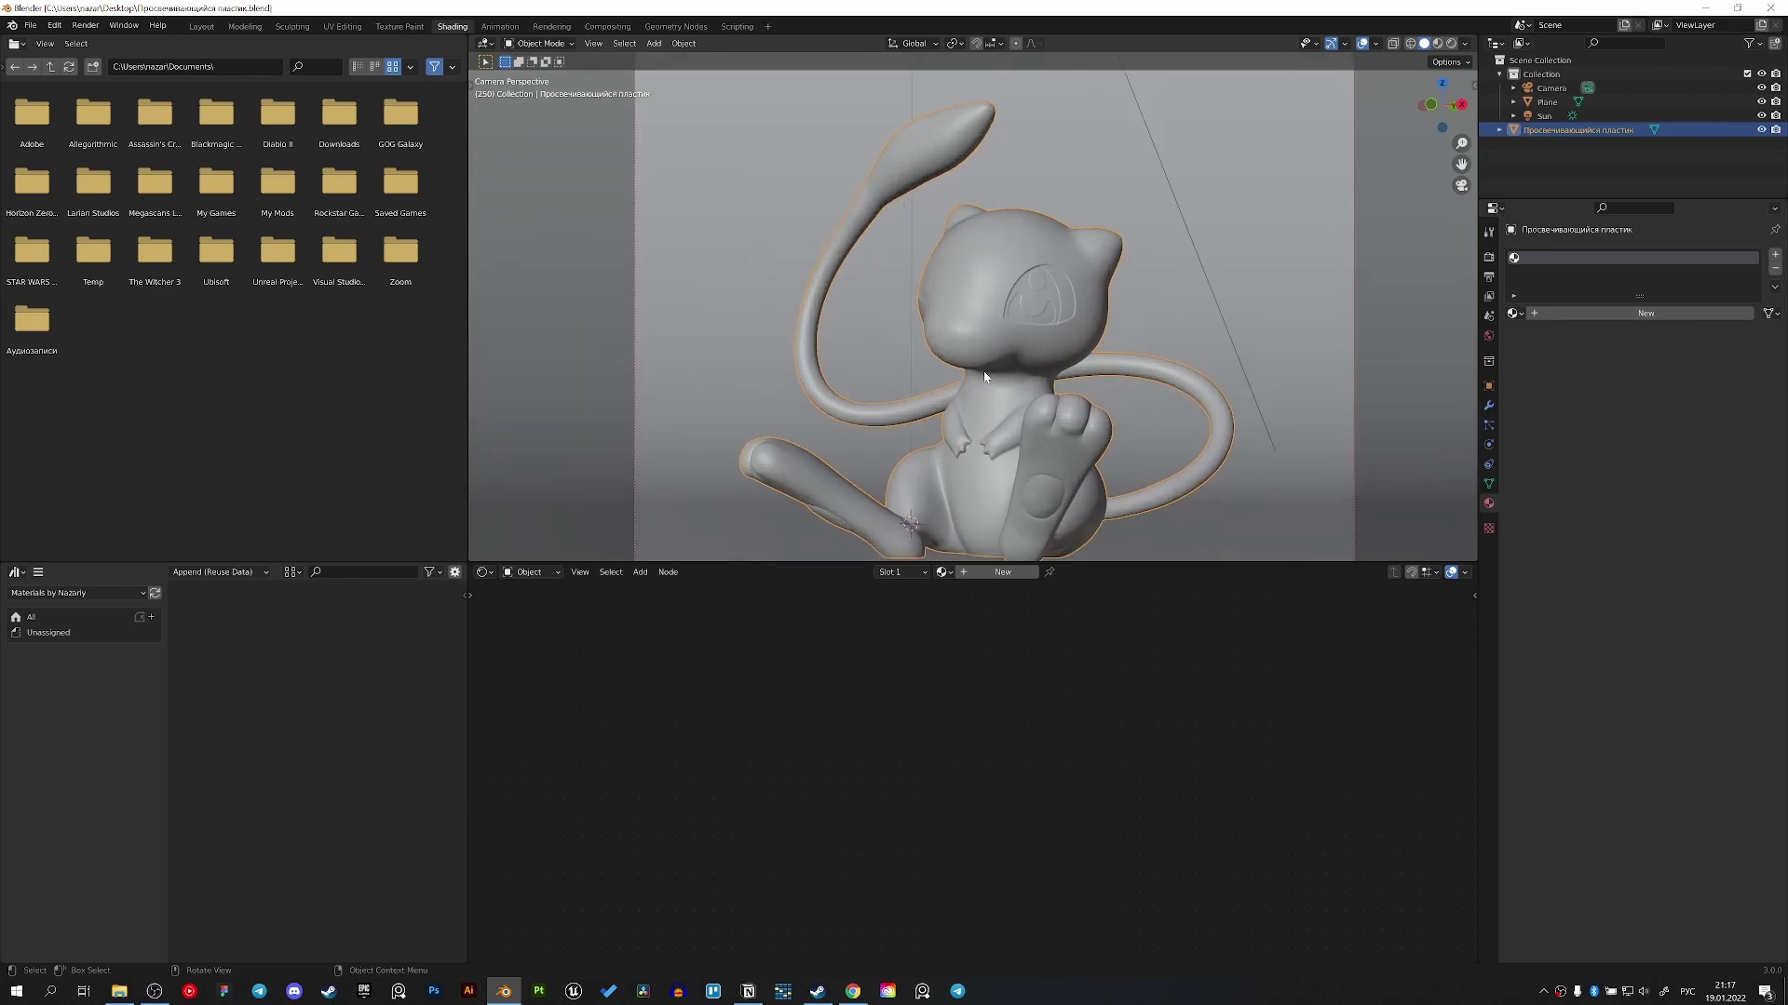
pyautogui.scroll(-2, 985, 375)
pyautogui.scroll(-2, 985, 375)
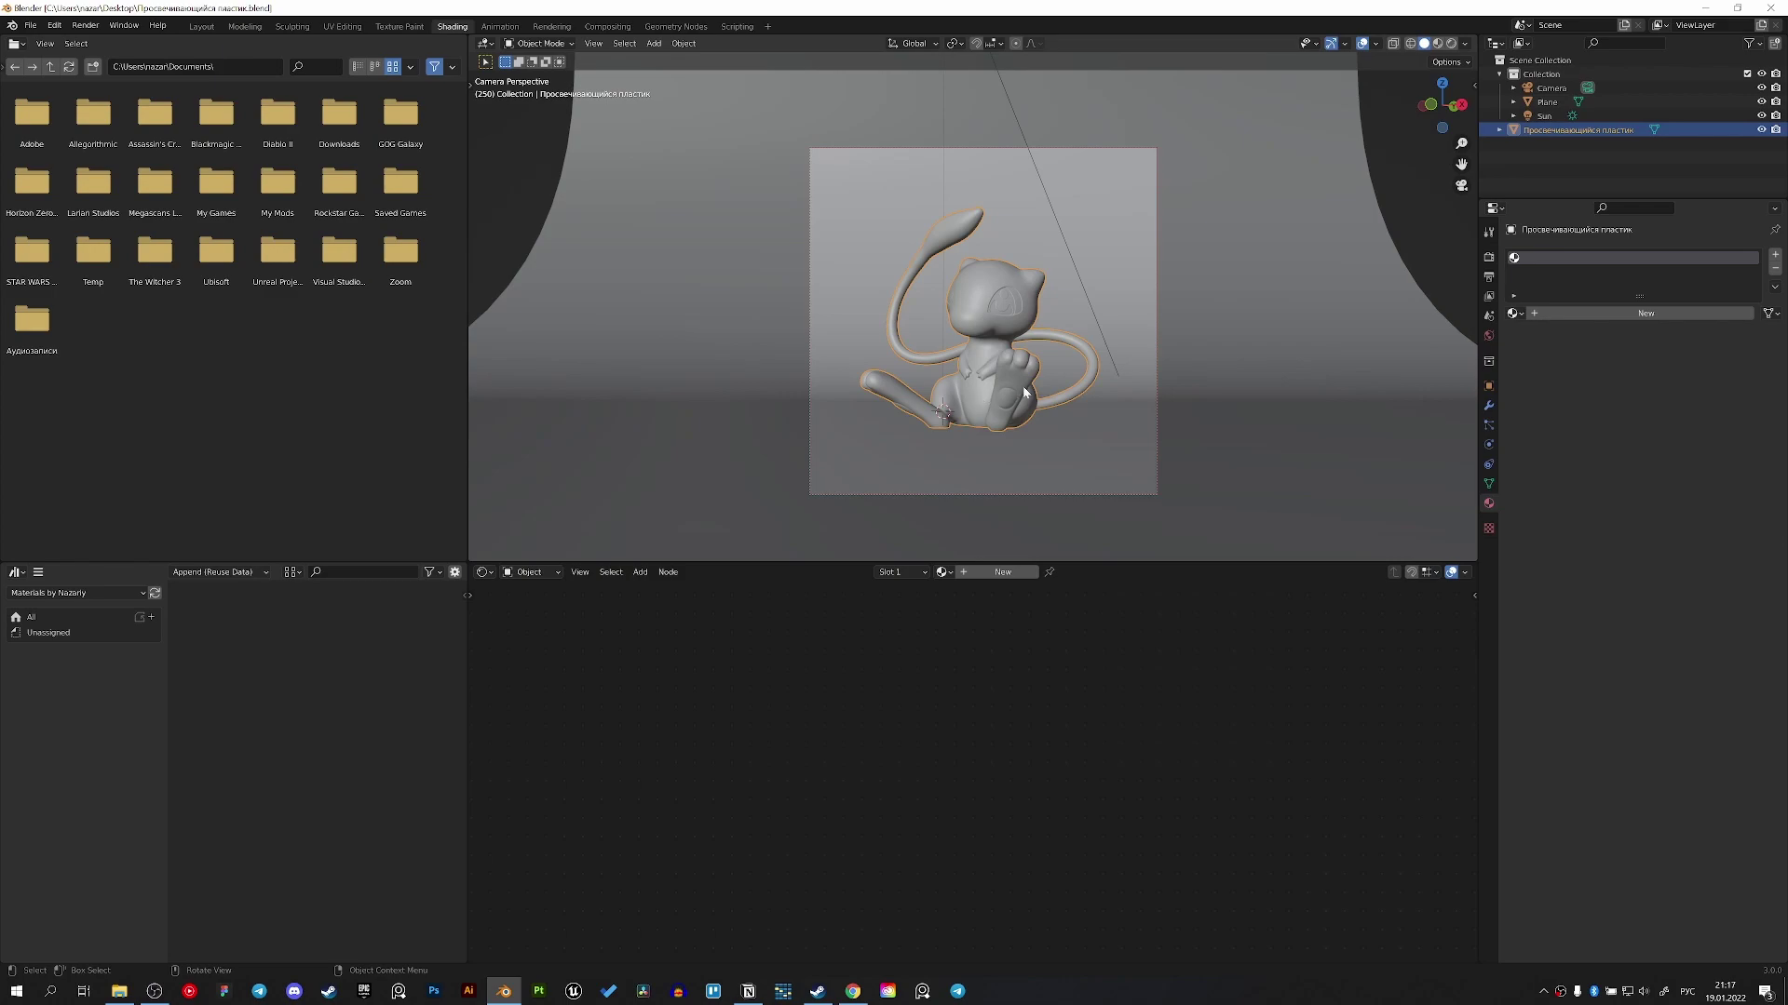
pyautogui.scroll(3, 1045, 385)
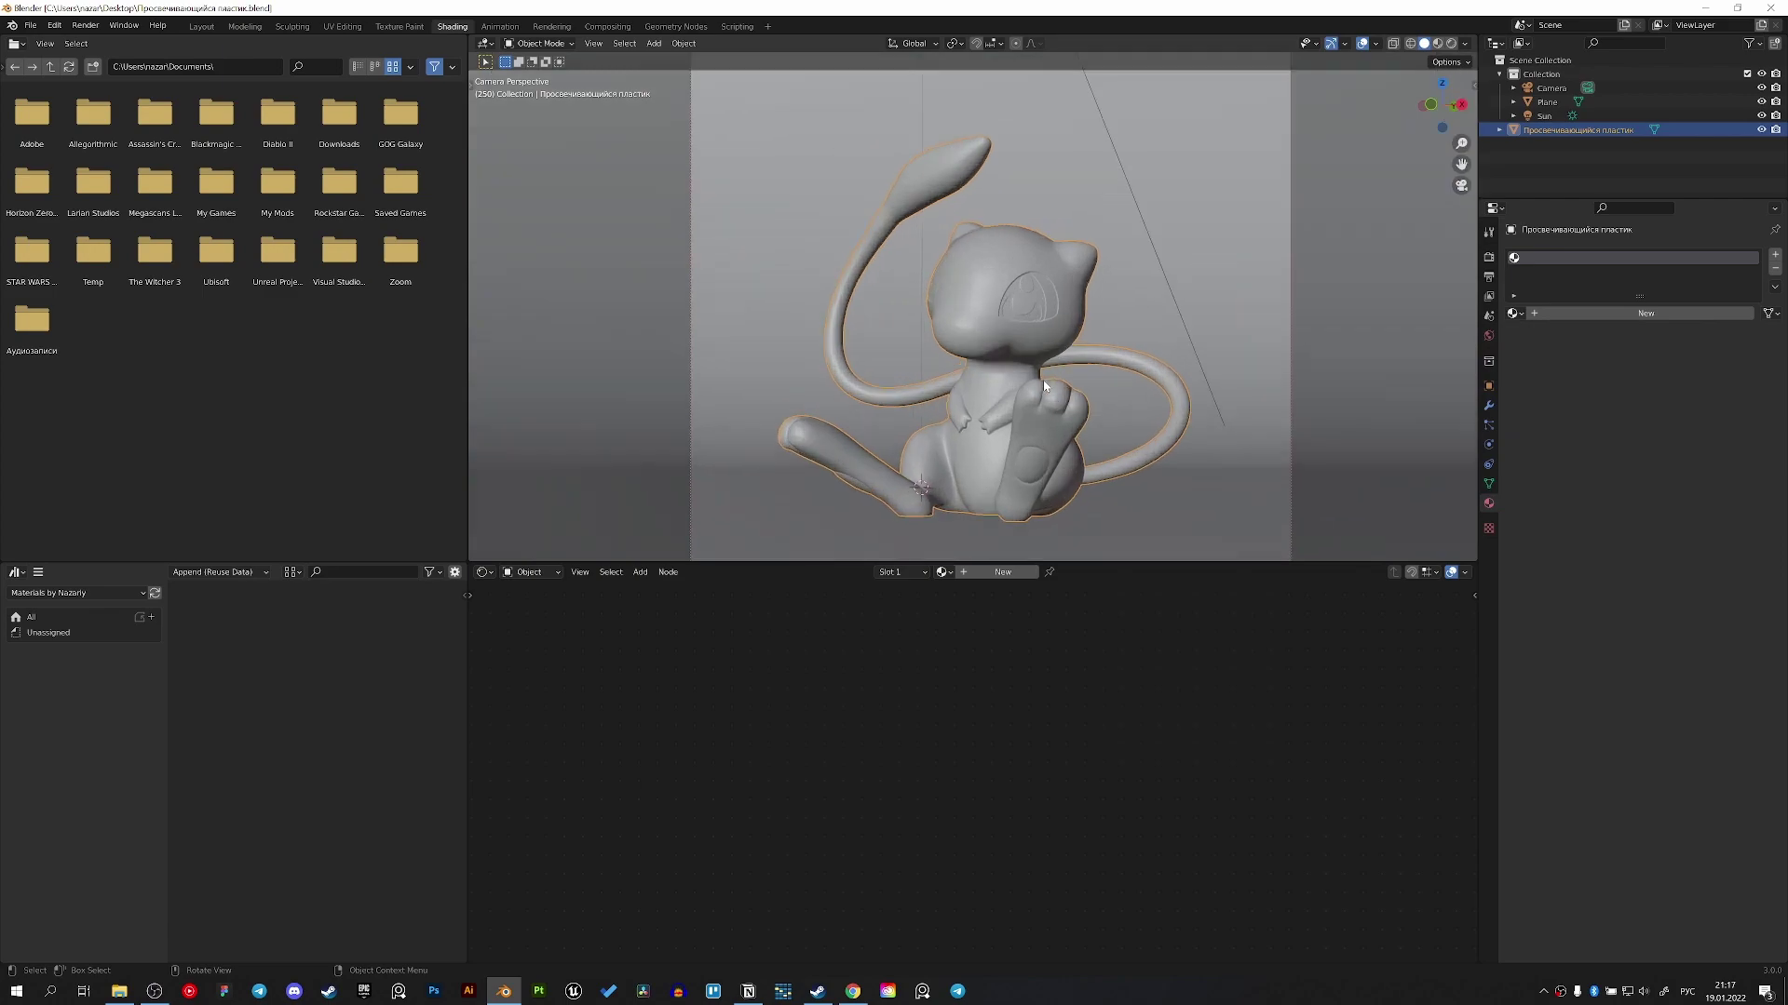
pyautogui.scroll(-1, 1044, 385)
pyautogui.scroll(-1, 1044, 385)
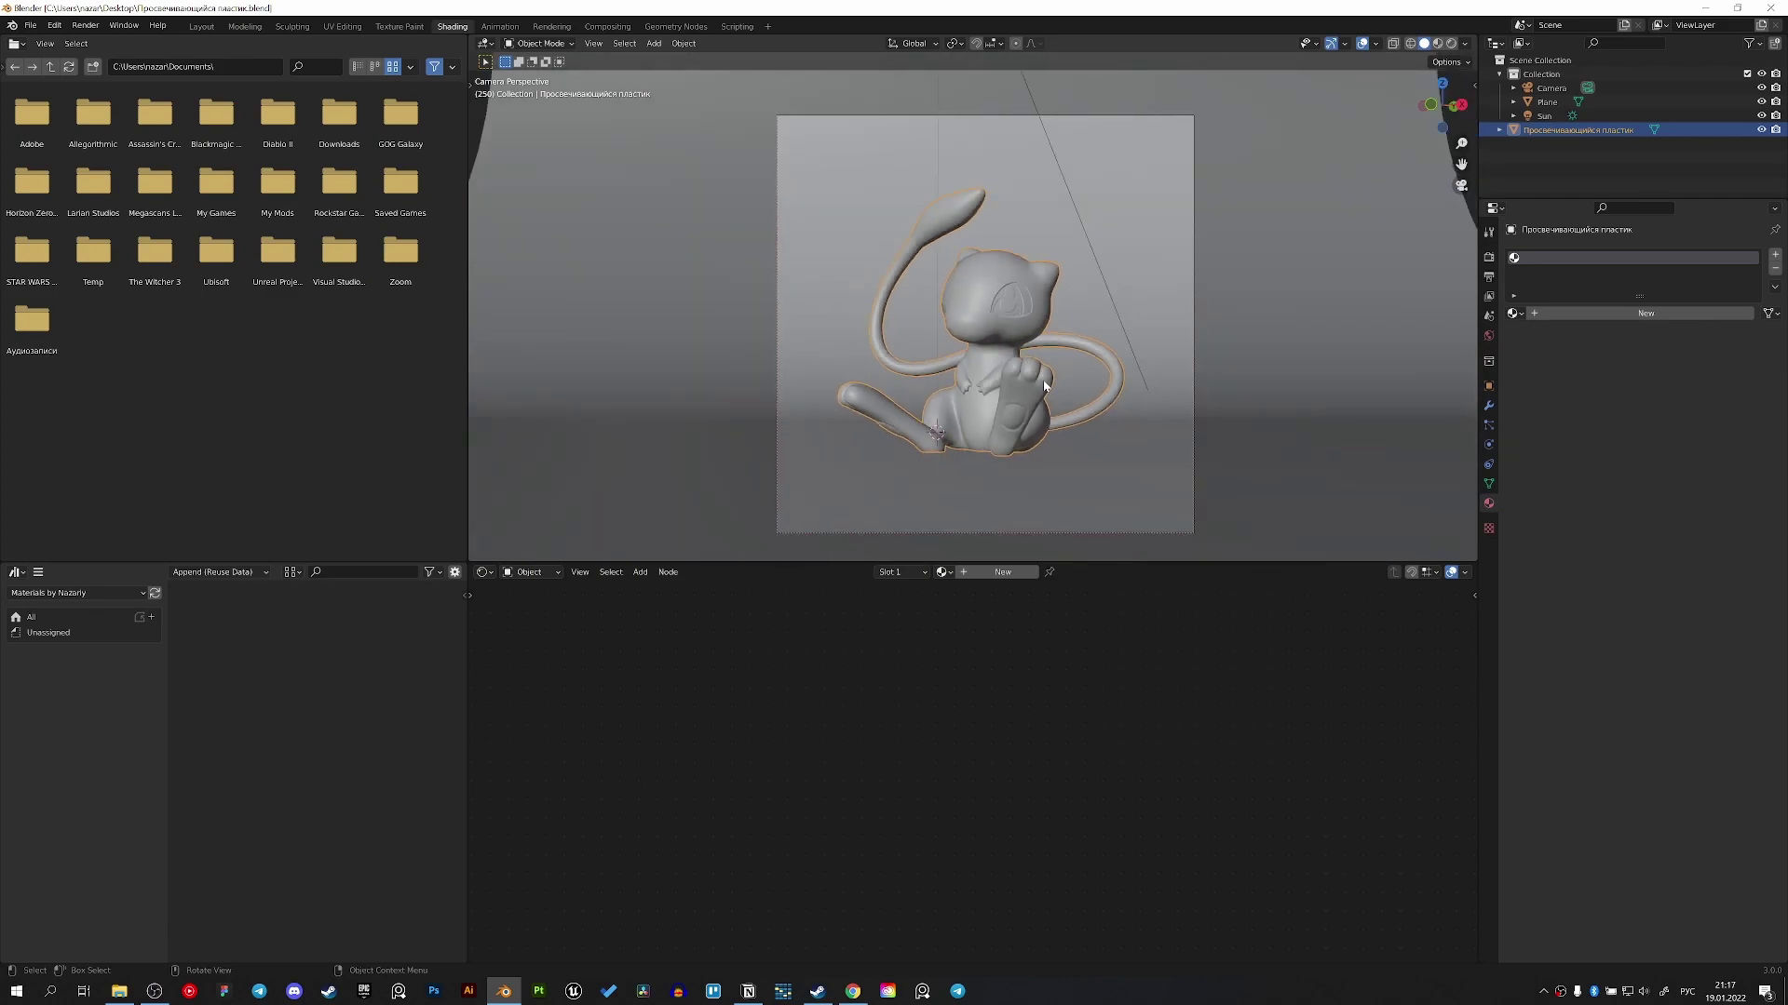
pyautogui.scroll(-1, 1044, 385)
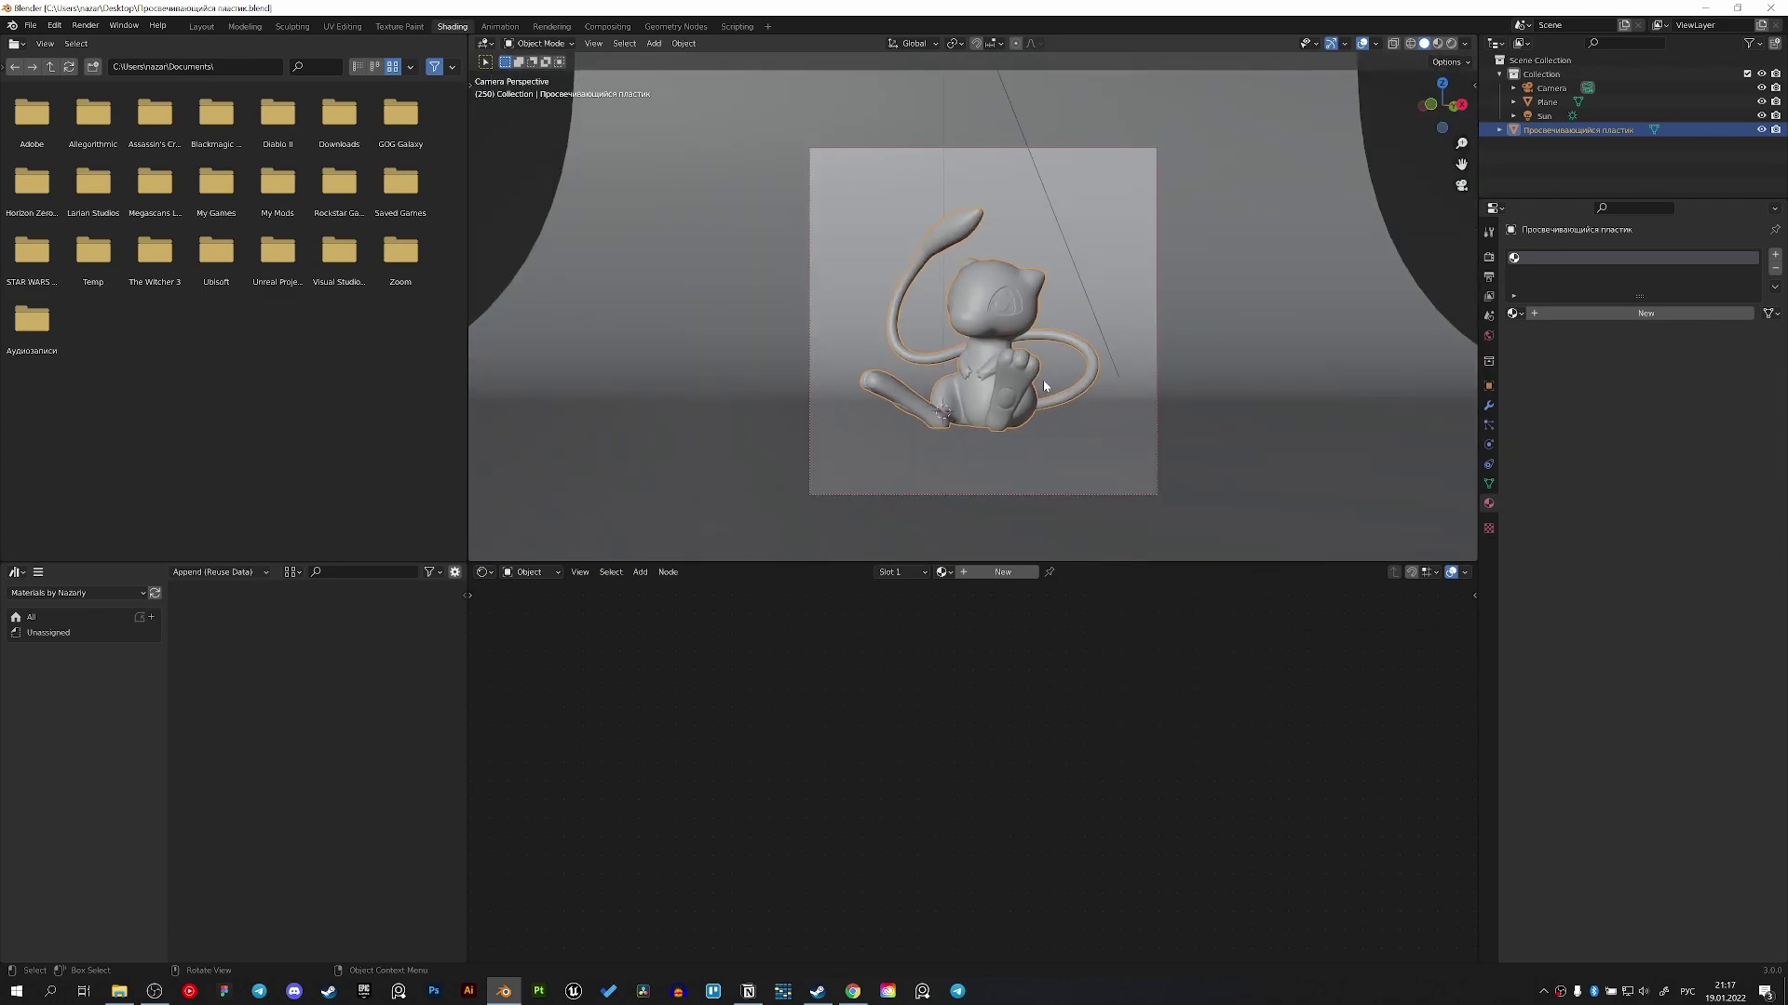
pyautogui.scroll(3, 1044, 365)
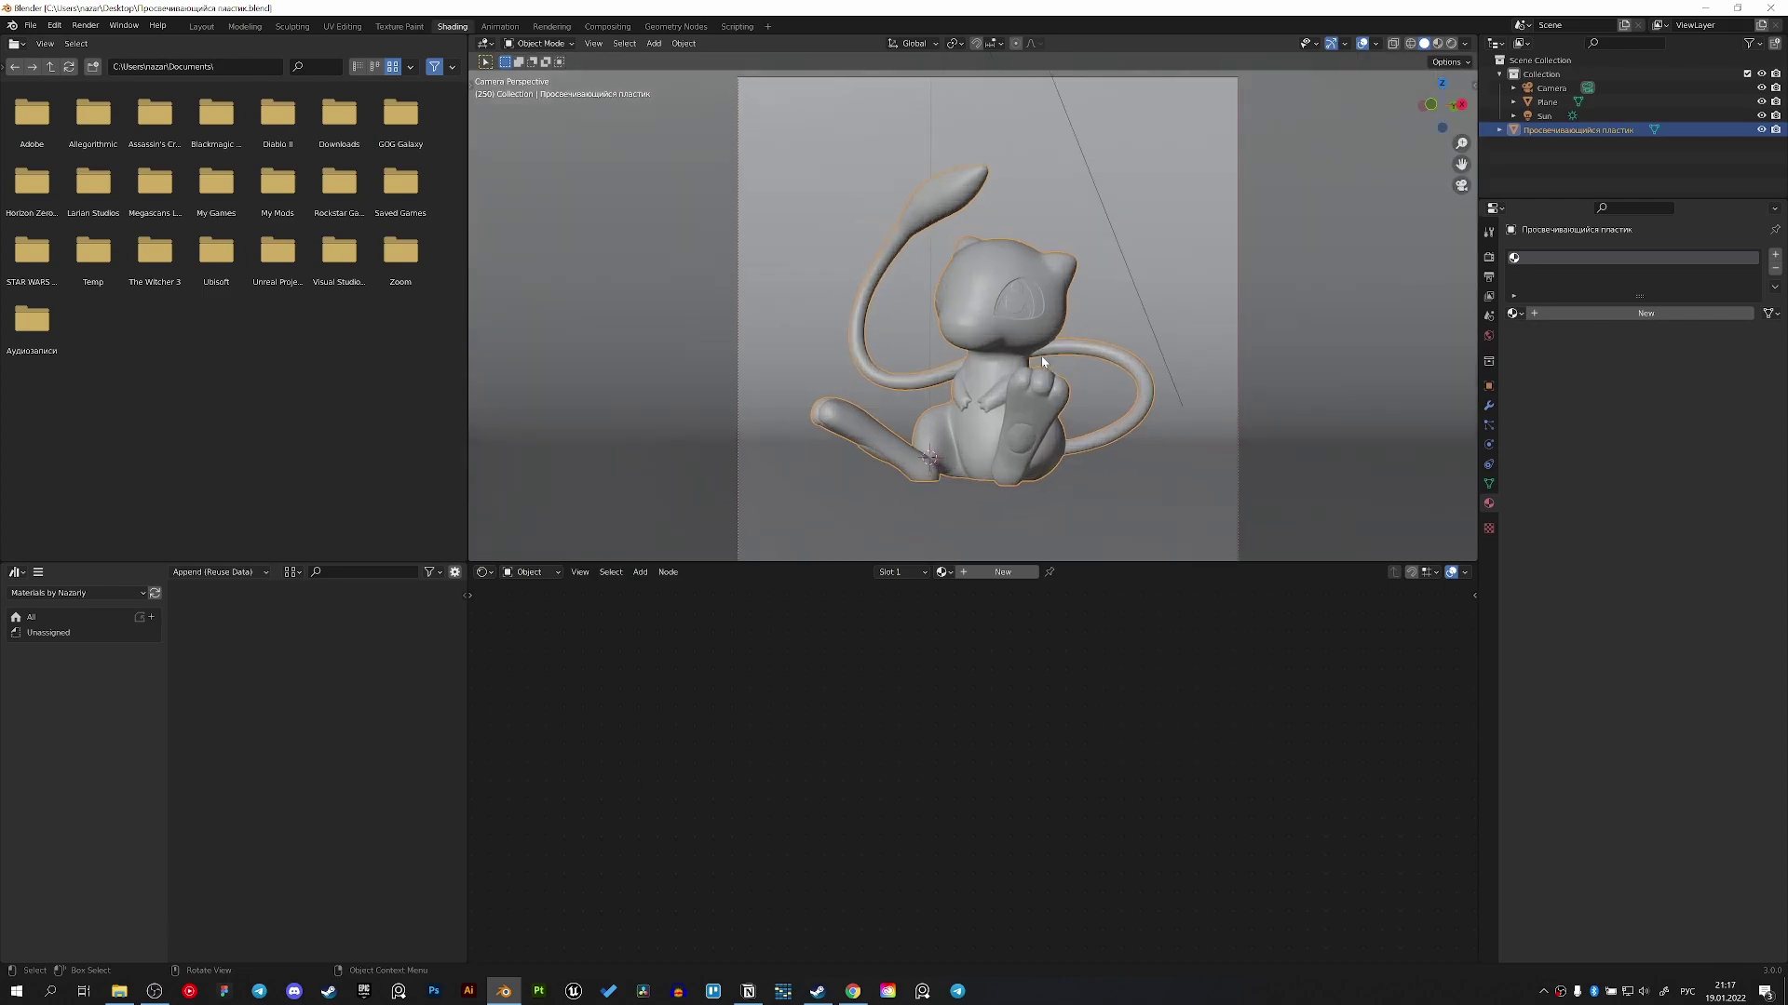
pyautogui.scroll(1, 1045, 365)
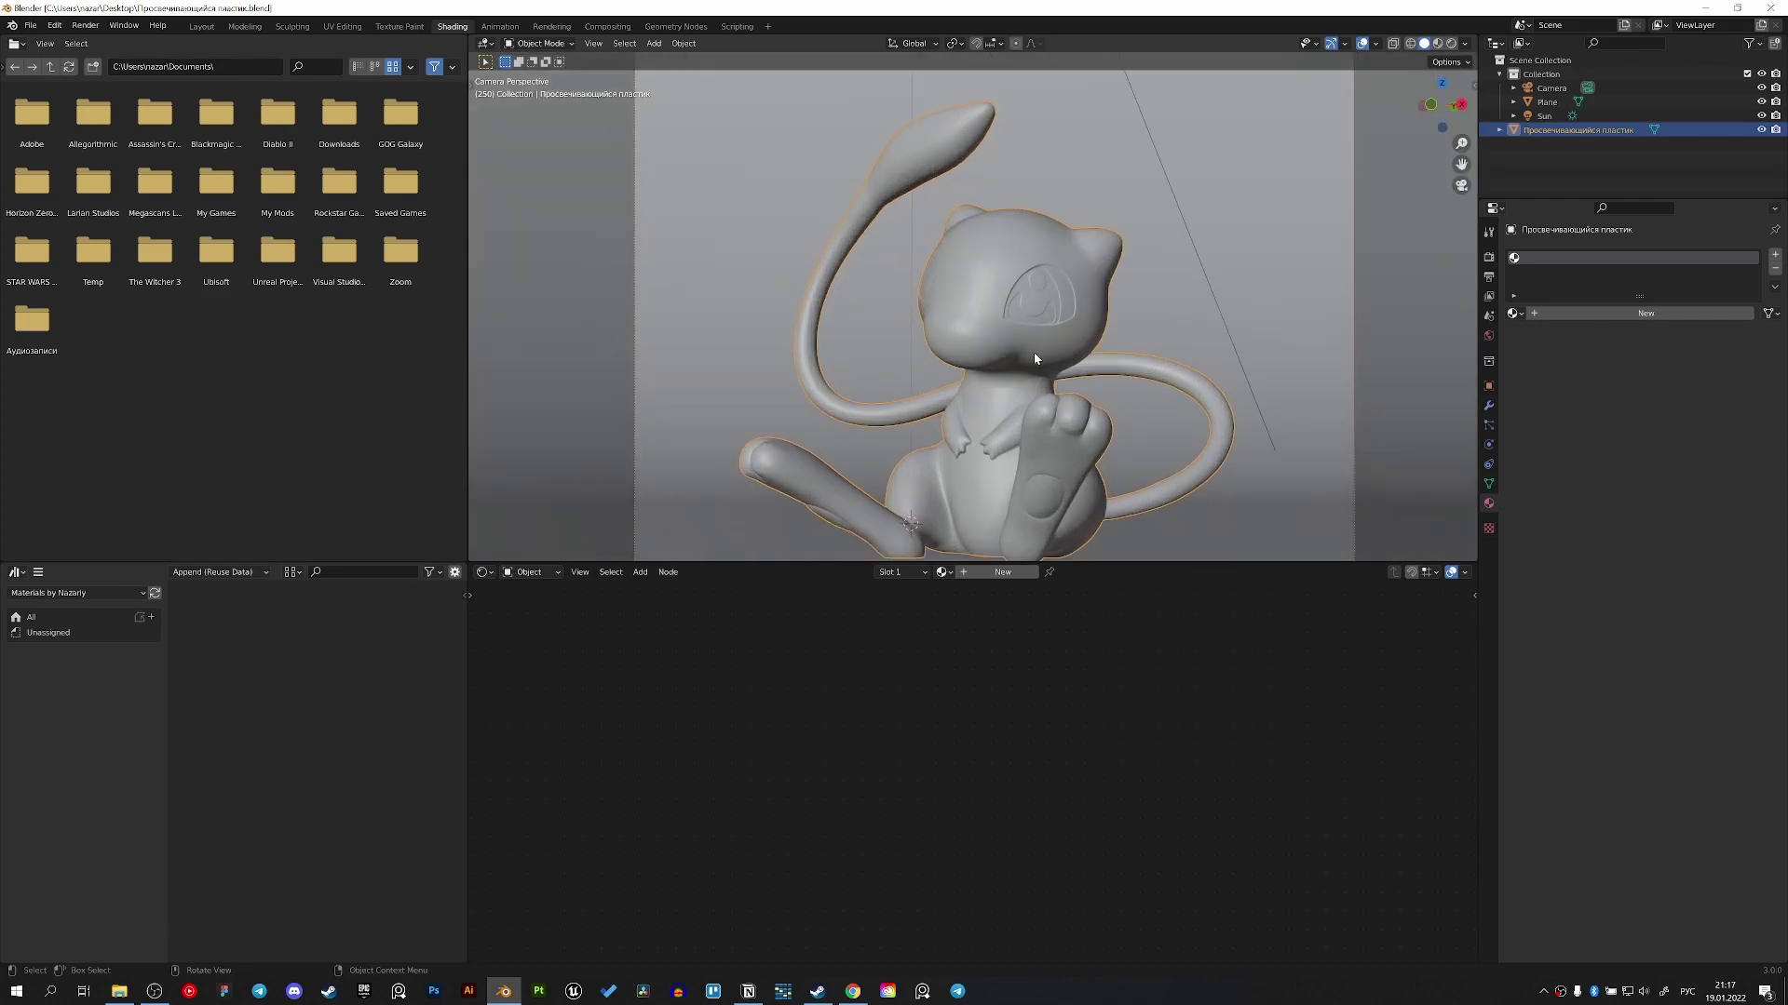
pyautogui.scroll(-2, 1033, 352)
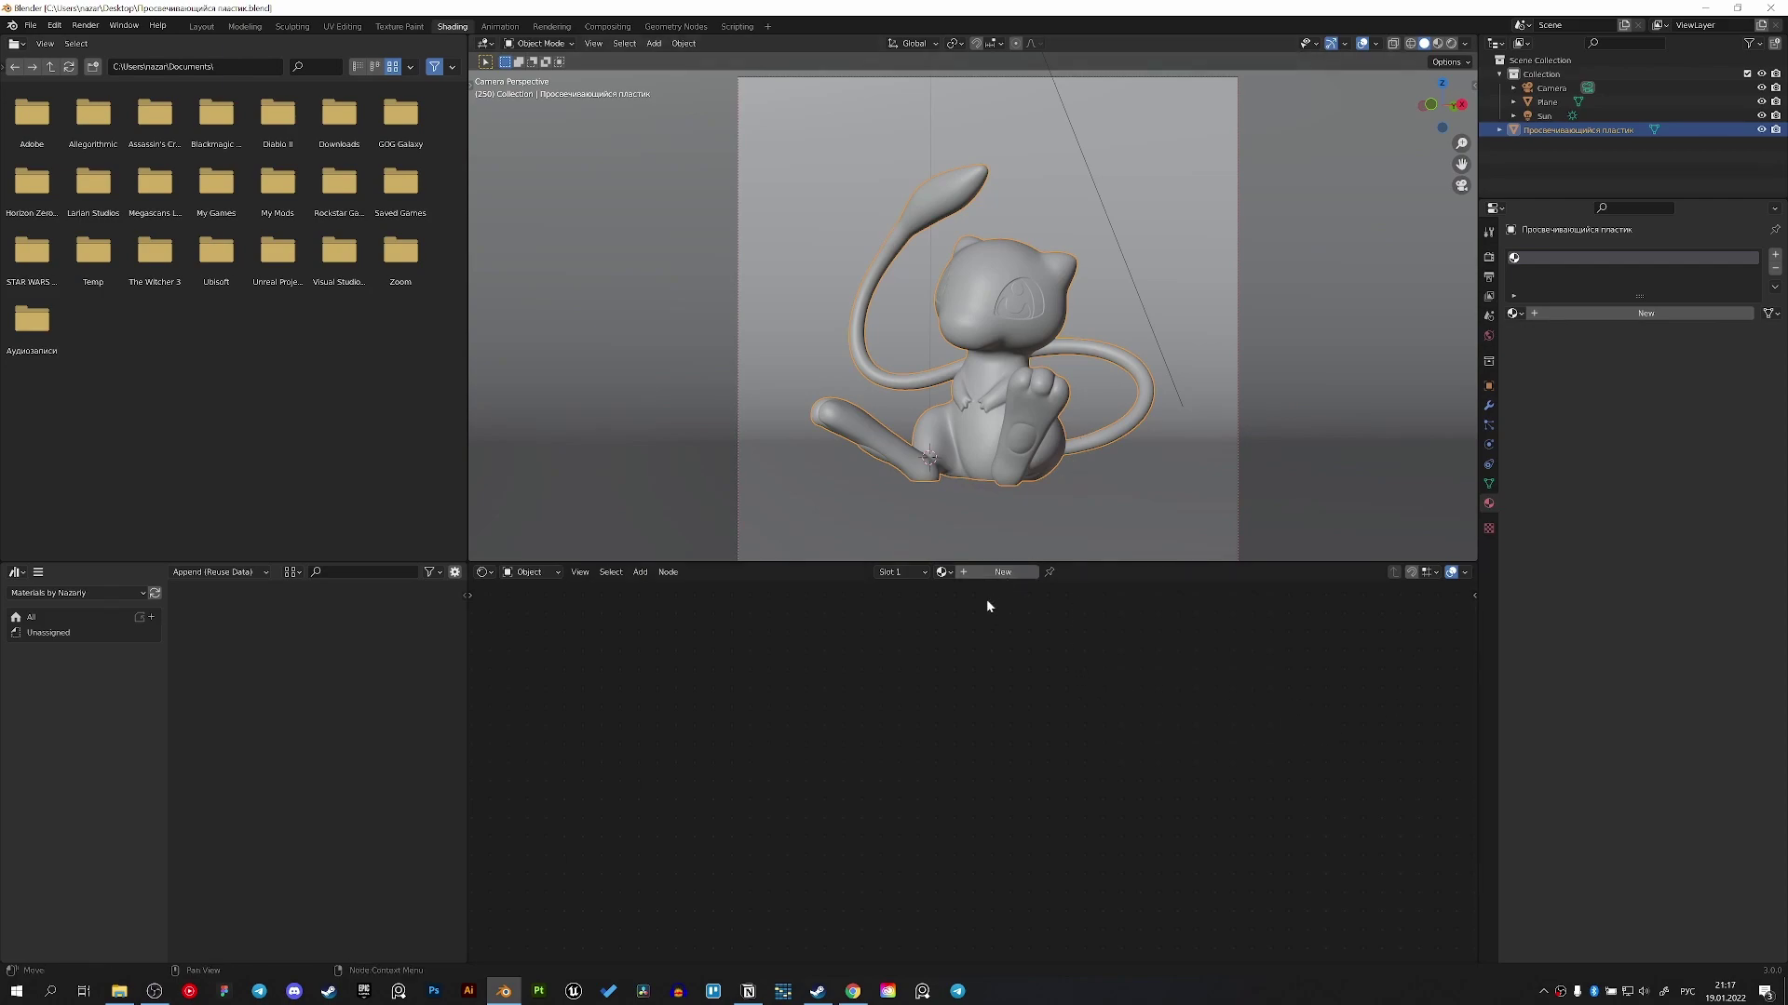
pyautogui.scroll(-2, 1016, 521)
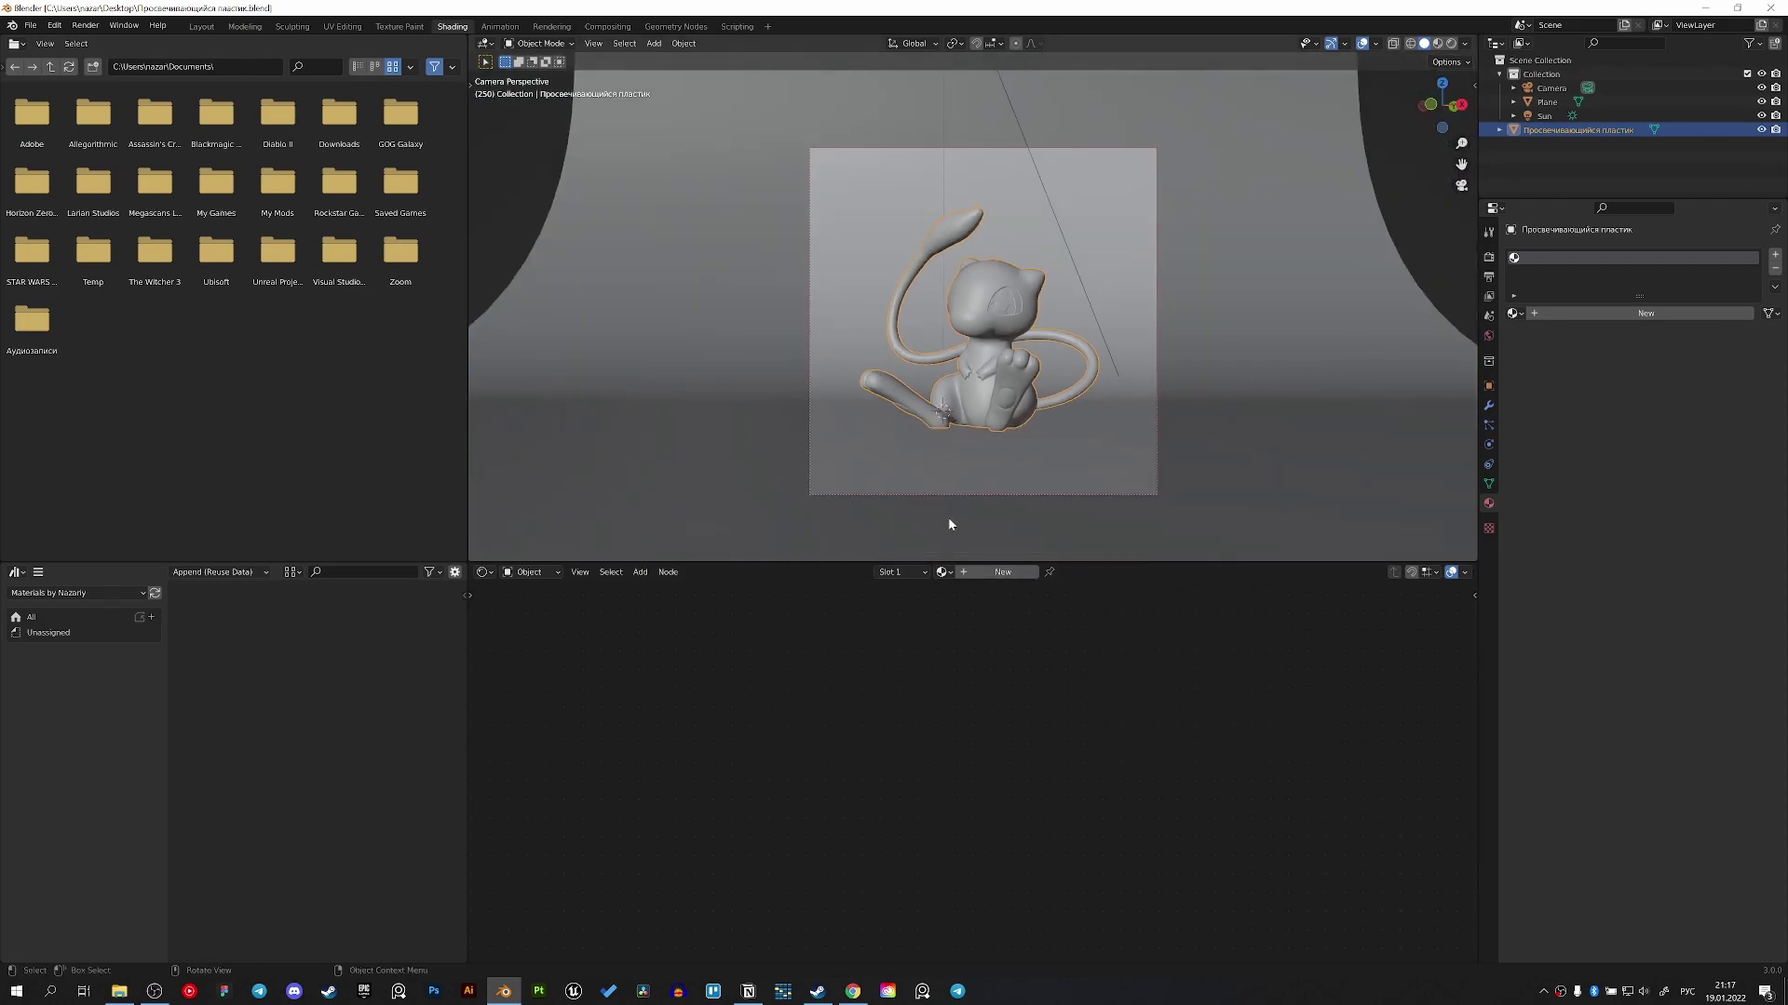
# - Orbit out of the camera view to see the figurine, camera and backdrop
pyautogui.moveTo(969, 401)
pyautogui.mouseDown(button='middle')
pyautogui.moveTo(1010, 410)
pyautogui.moveTo(961, 451)
pyautogui.mouseUp(button='middle')
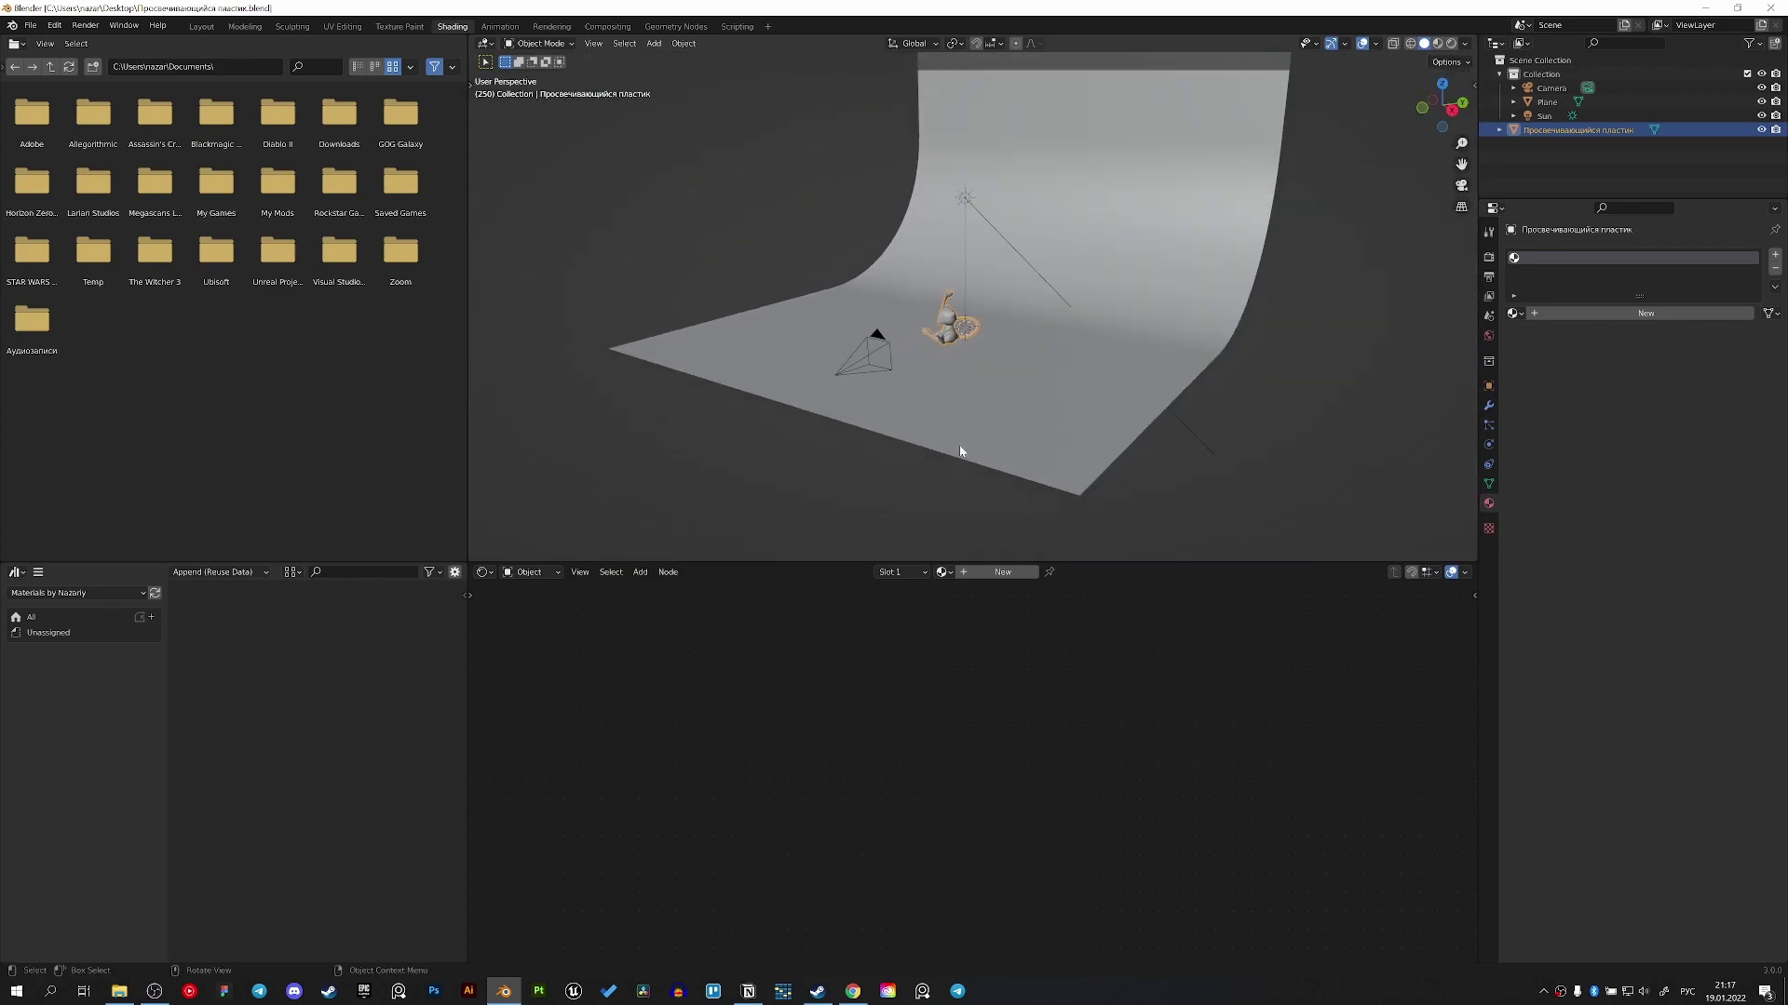
pyautogui.moveTo(1076, 314)
pyautogui.mouseDown(button='middle')
pyautogui.moveTo(1004, 308)
pyautogui.moveTo(1124, 327)
pyautogui.moveTo(1065, 354)
pyautogui.moveTo(1039, 268)
pyautogui.moveTo(970, 344)
pyautogui.moveTo(972, 287)
pyautogui.mouseUp(button='middle')
pyautogui.scroll(4, 1004, 279)
pyautogui.scroll(-3, 1065, 354)
pyautogui.scroll(4, 974, 223)
pyautogui.scroll(-2, 970, 345)
pyautogui.scroll(-2, 972, 286)
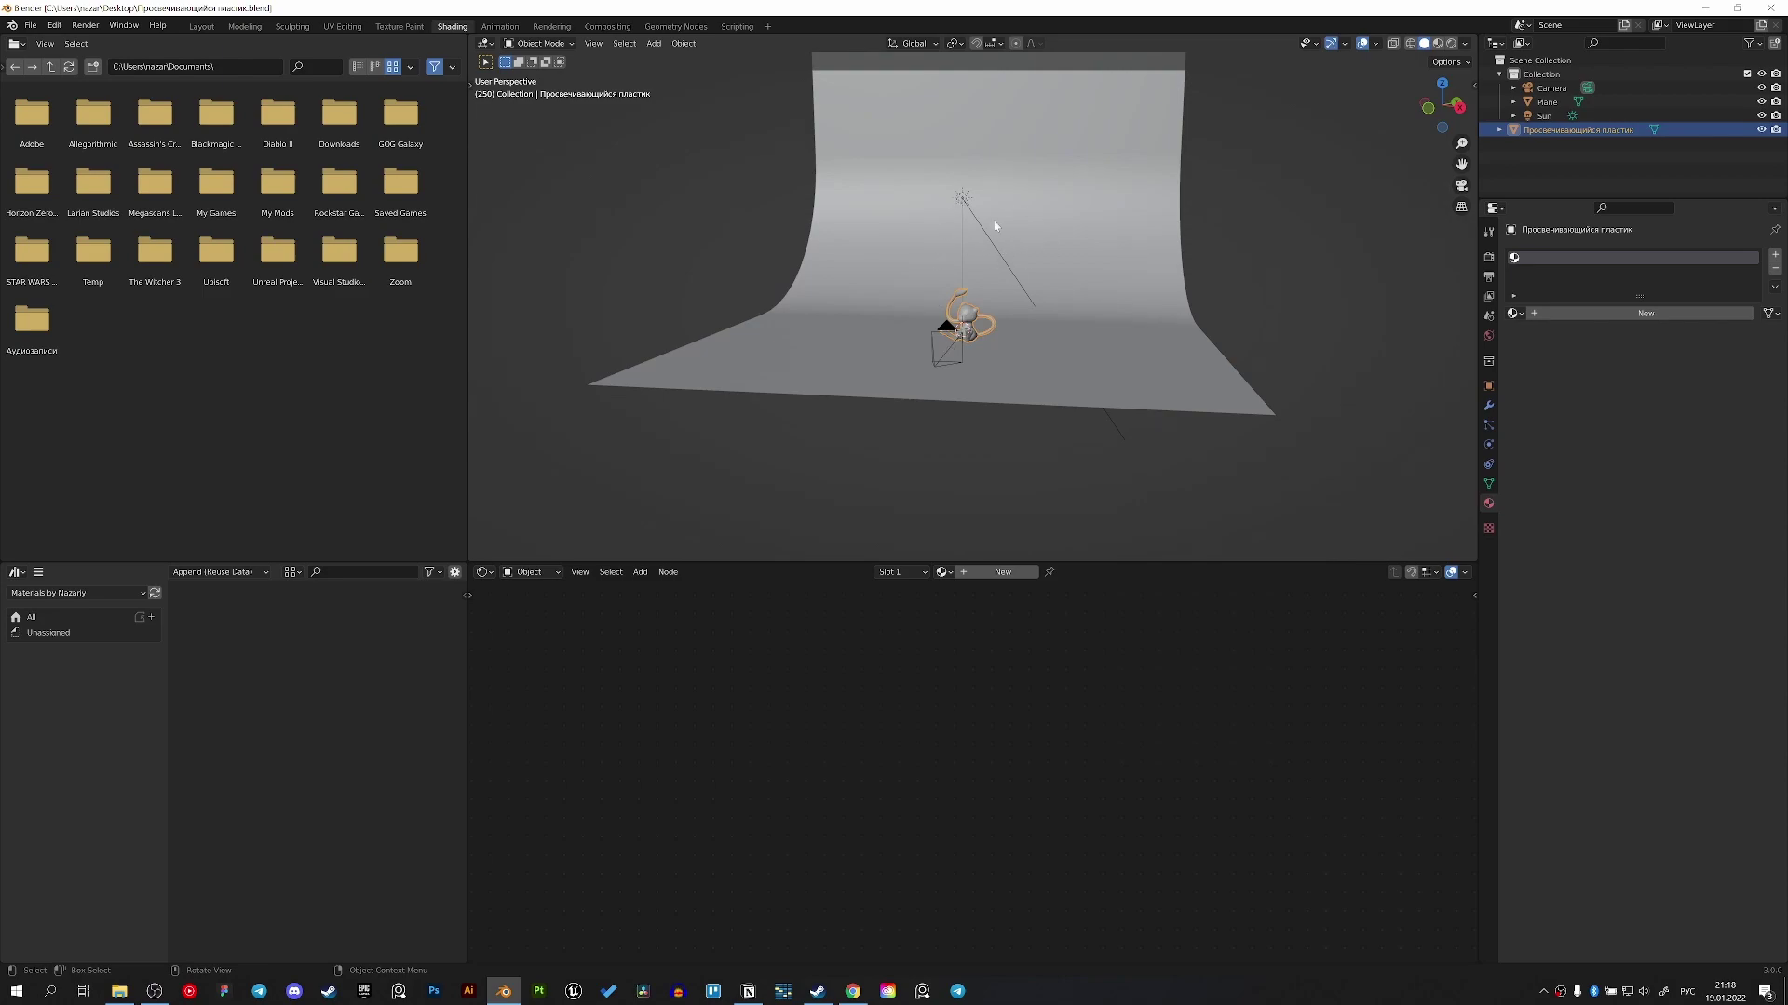
pyautogui.scroll(4, 924, 144)
# - Select the backdrop plane to show its Material.001, then return to camera view
pyautogui.click(999, 147)
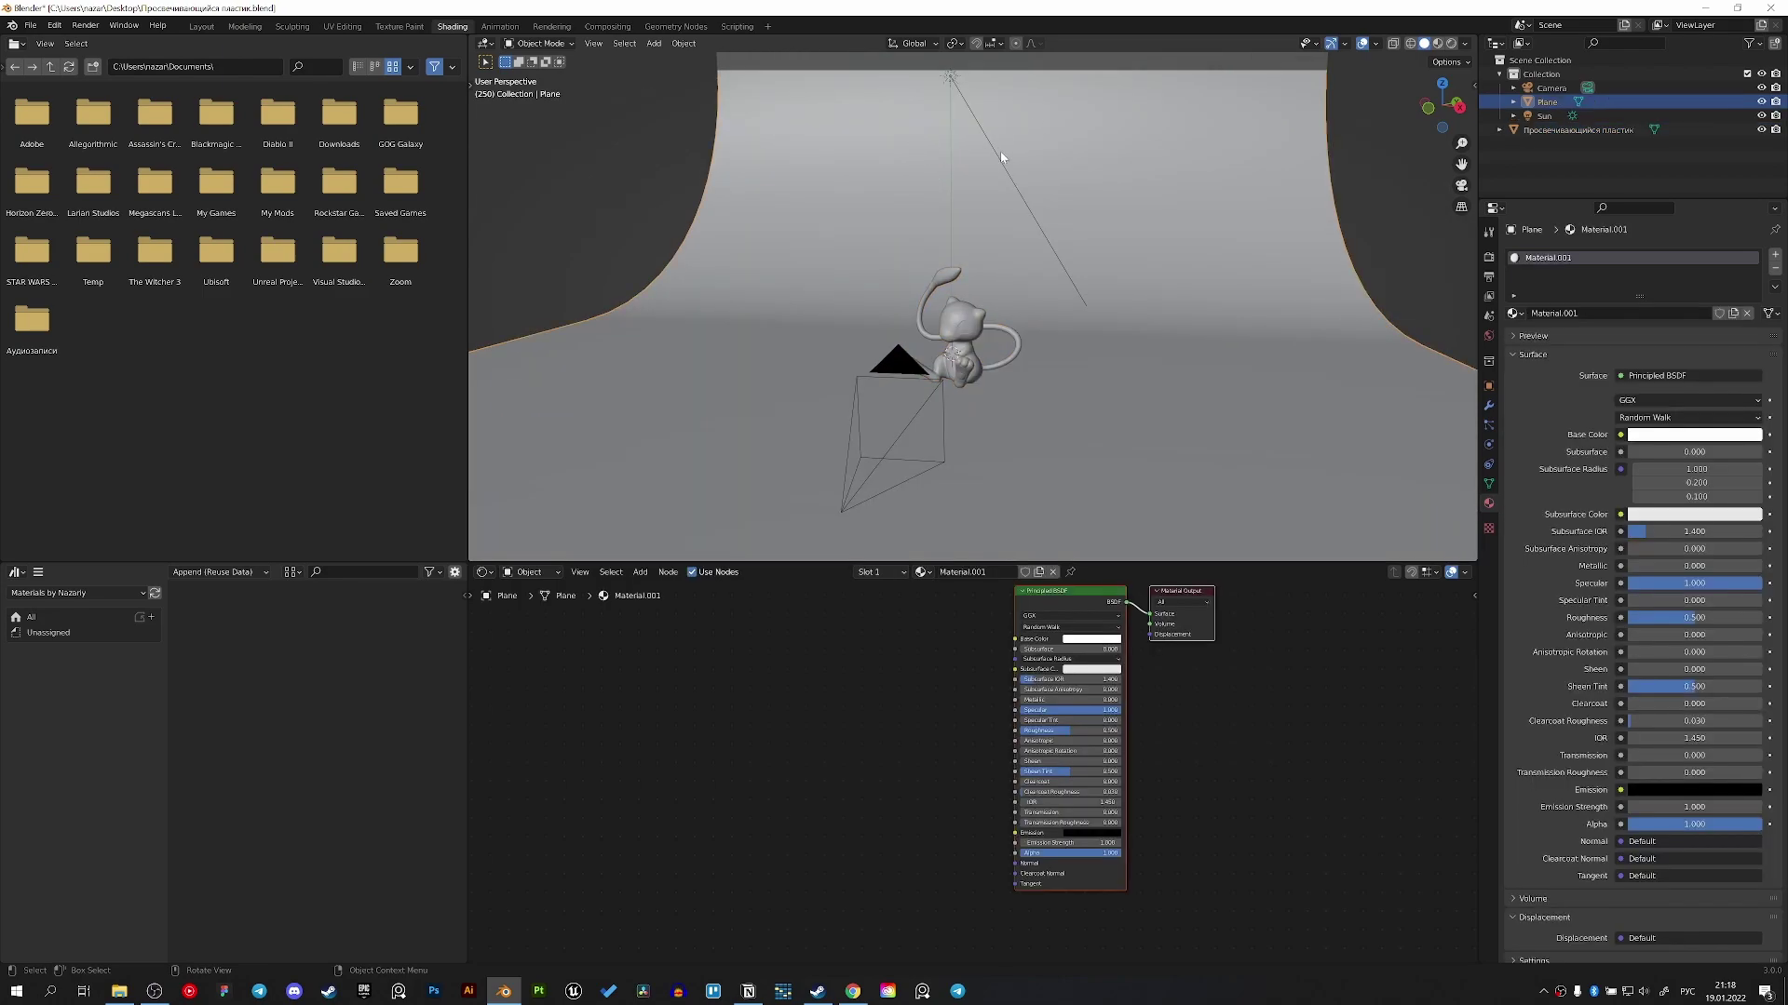
pyautogui.scroll(-2, 1018, 275)
pyautogui.press('KP_0')
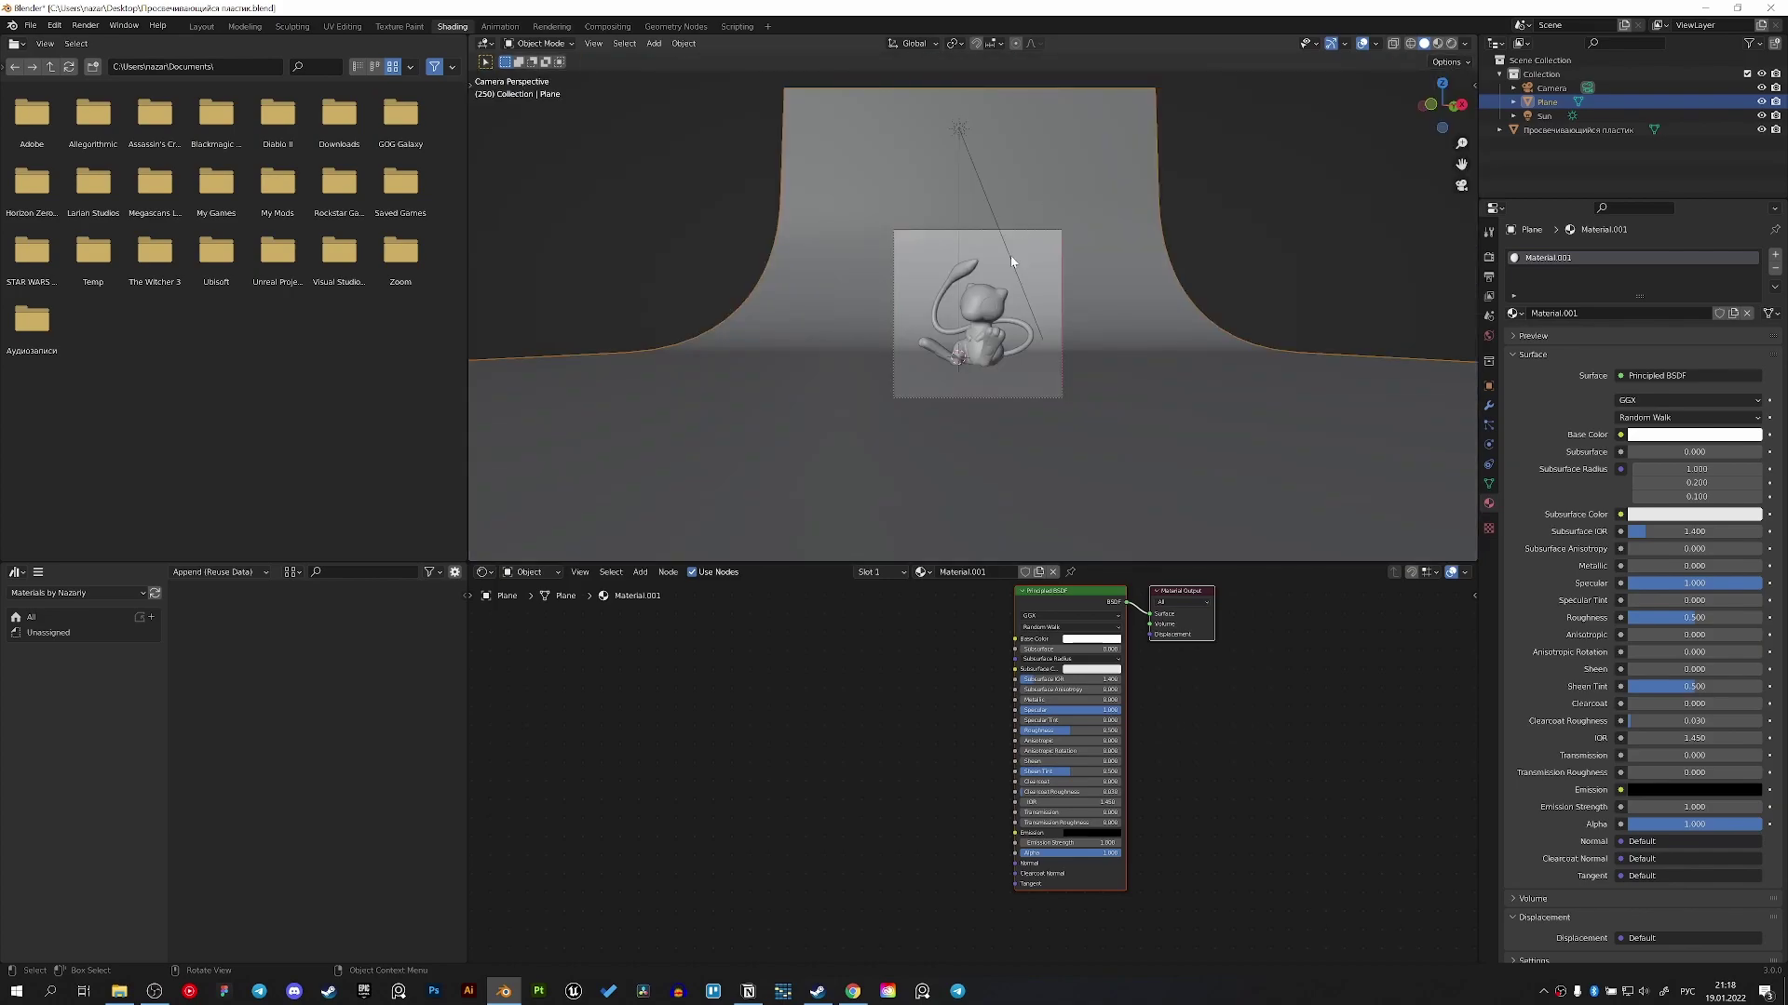
# - Select the Mew figurine, switch the viewport to Rendered shading, and show Render Properties
pyautogui.click(978, 337)
pyautogui.scroll(2, 978, 337)
pyautogui.press('z')
pyautogui.click(991, 280)
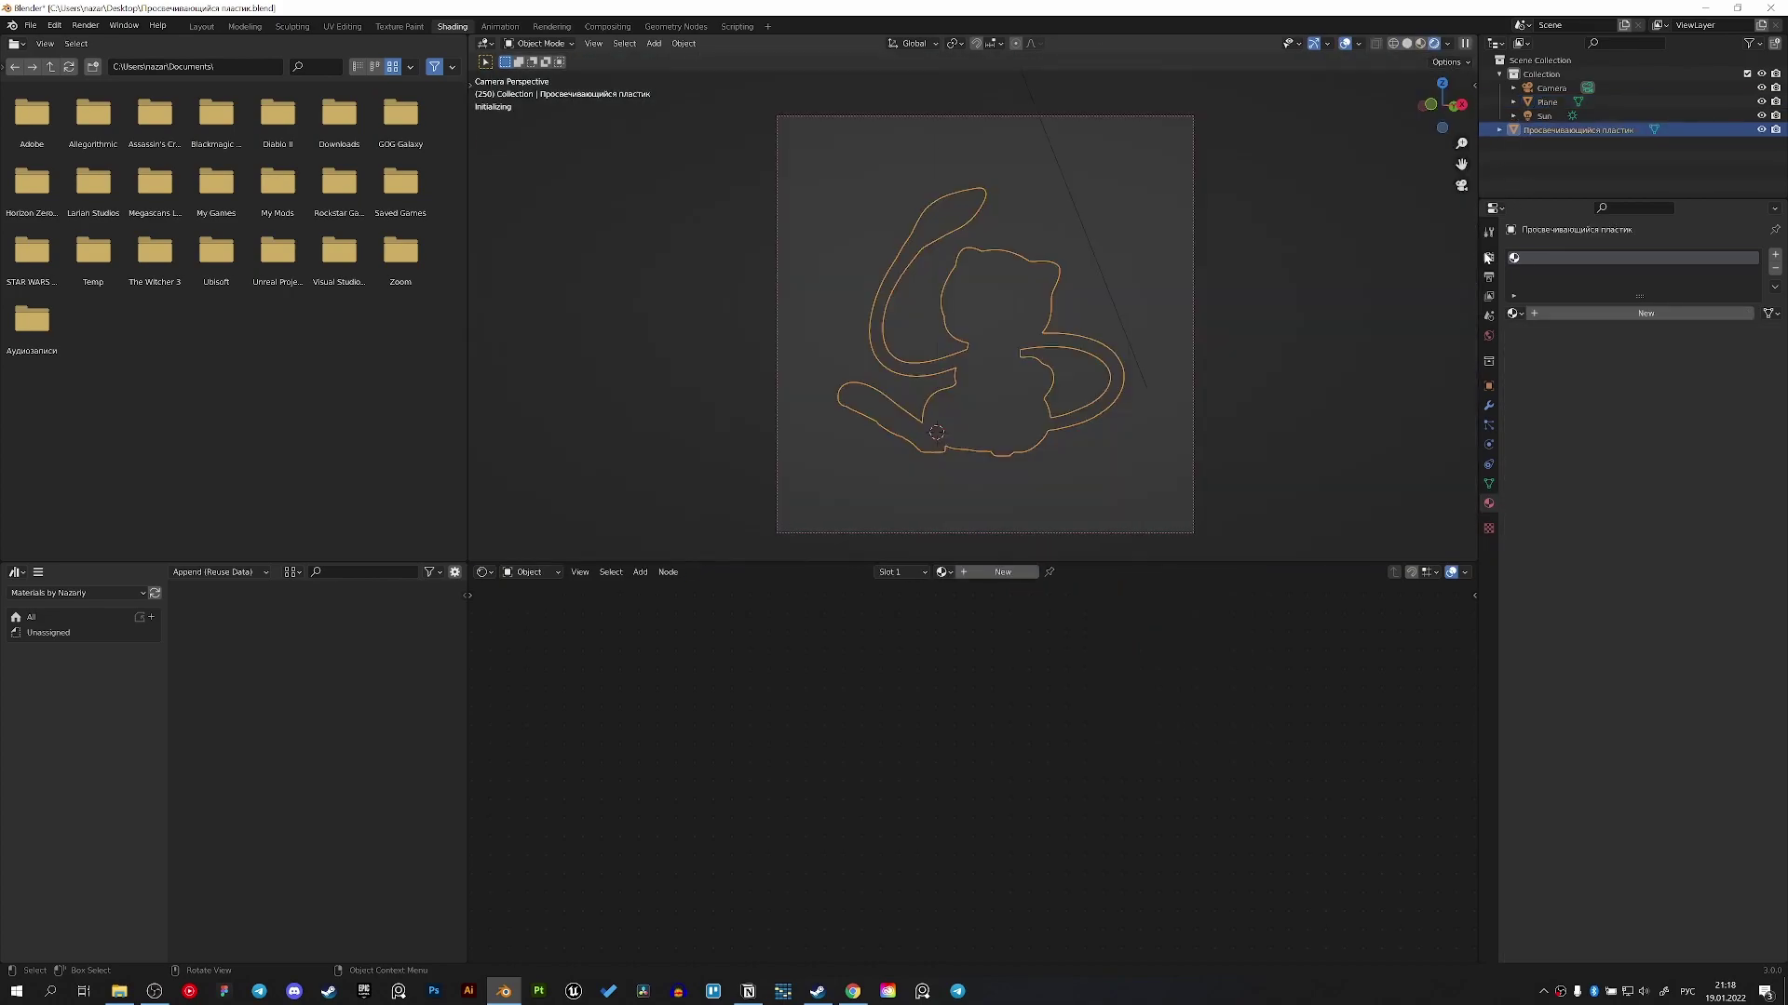
pyautogui.click(1489, 257)
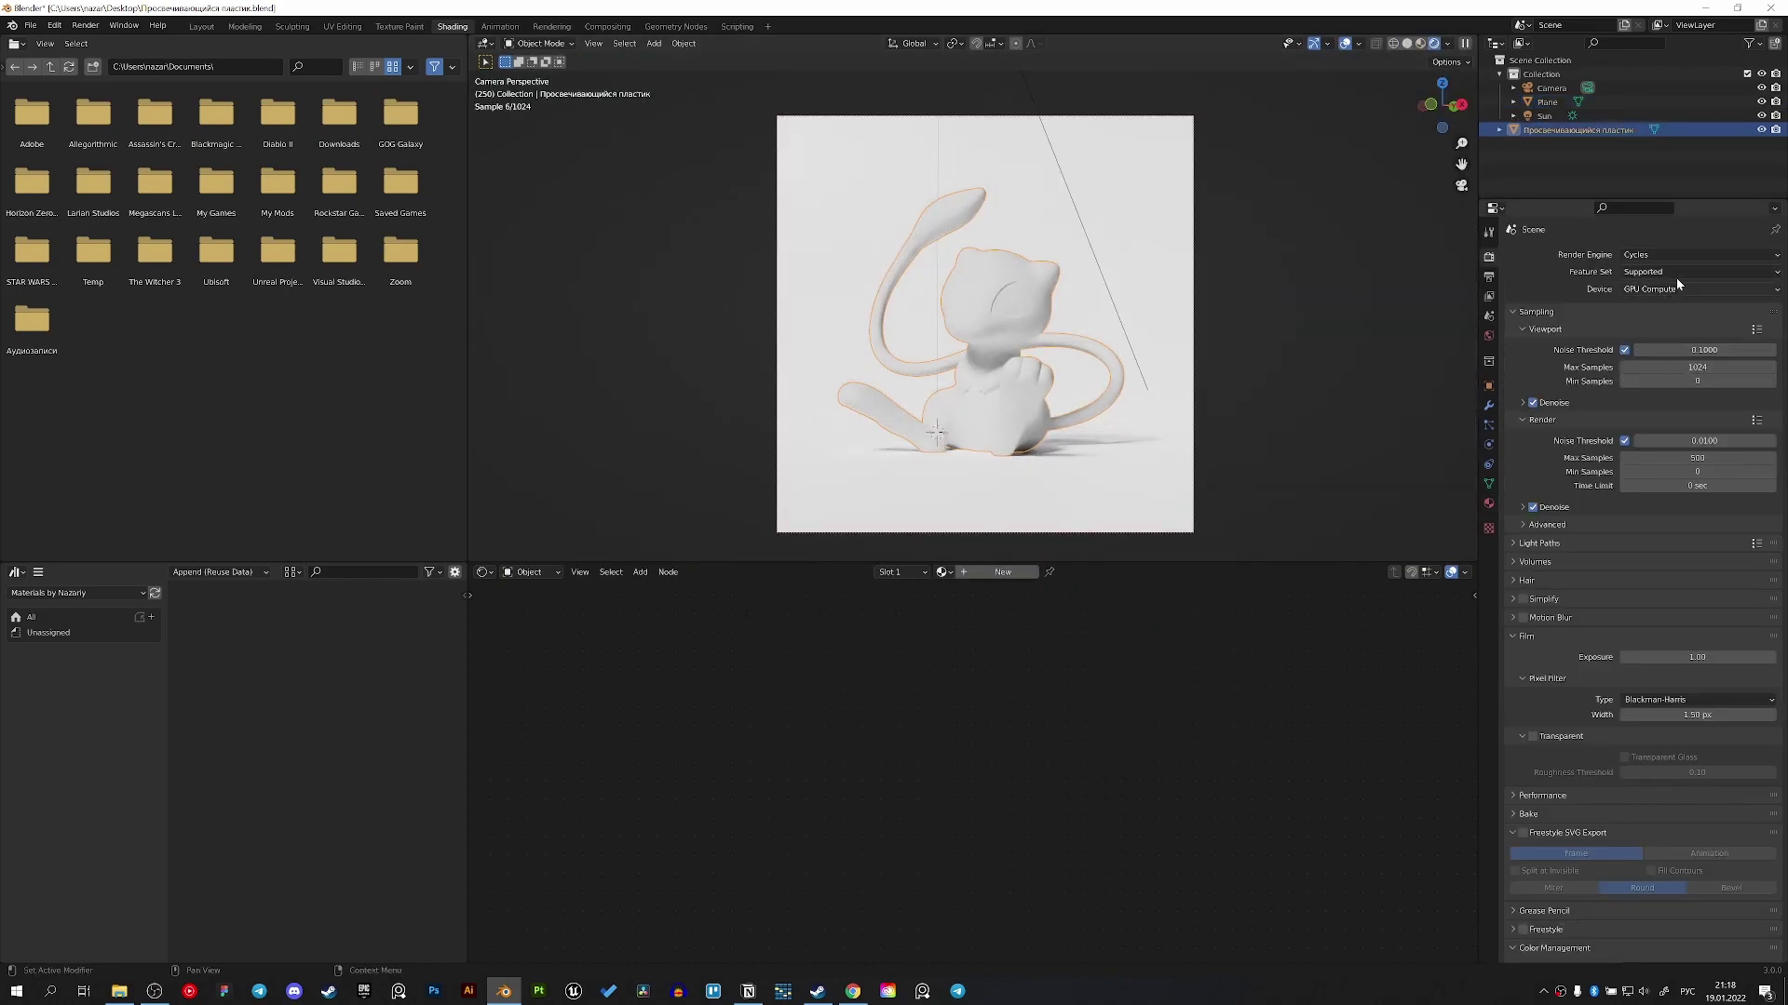
# - Create a new material on the figurine with a default Principled BSDF
pyautogui.scroll(-2, 1582, 786)
pyautogui.scroll(-2, 1610, 838)
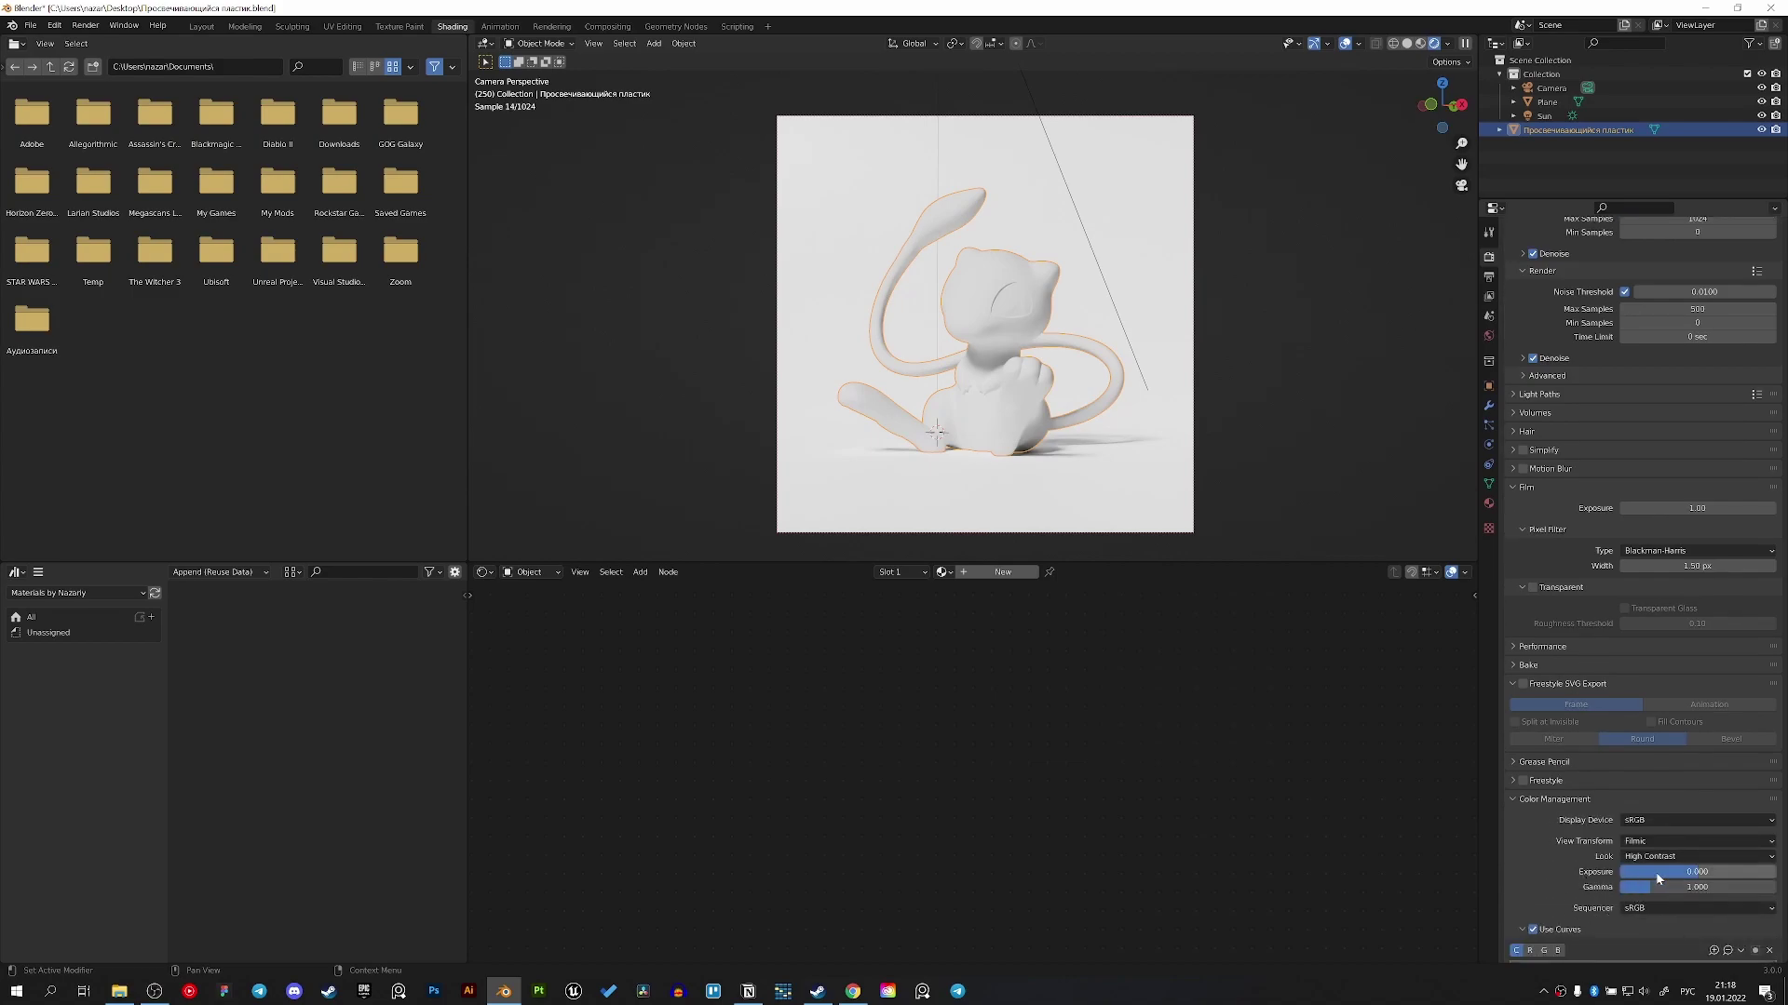
pyautogui.scroll(2, 1638, 866)
pyautogui.scroll(1, 1639, 838)
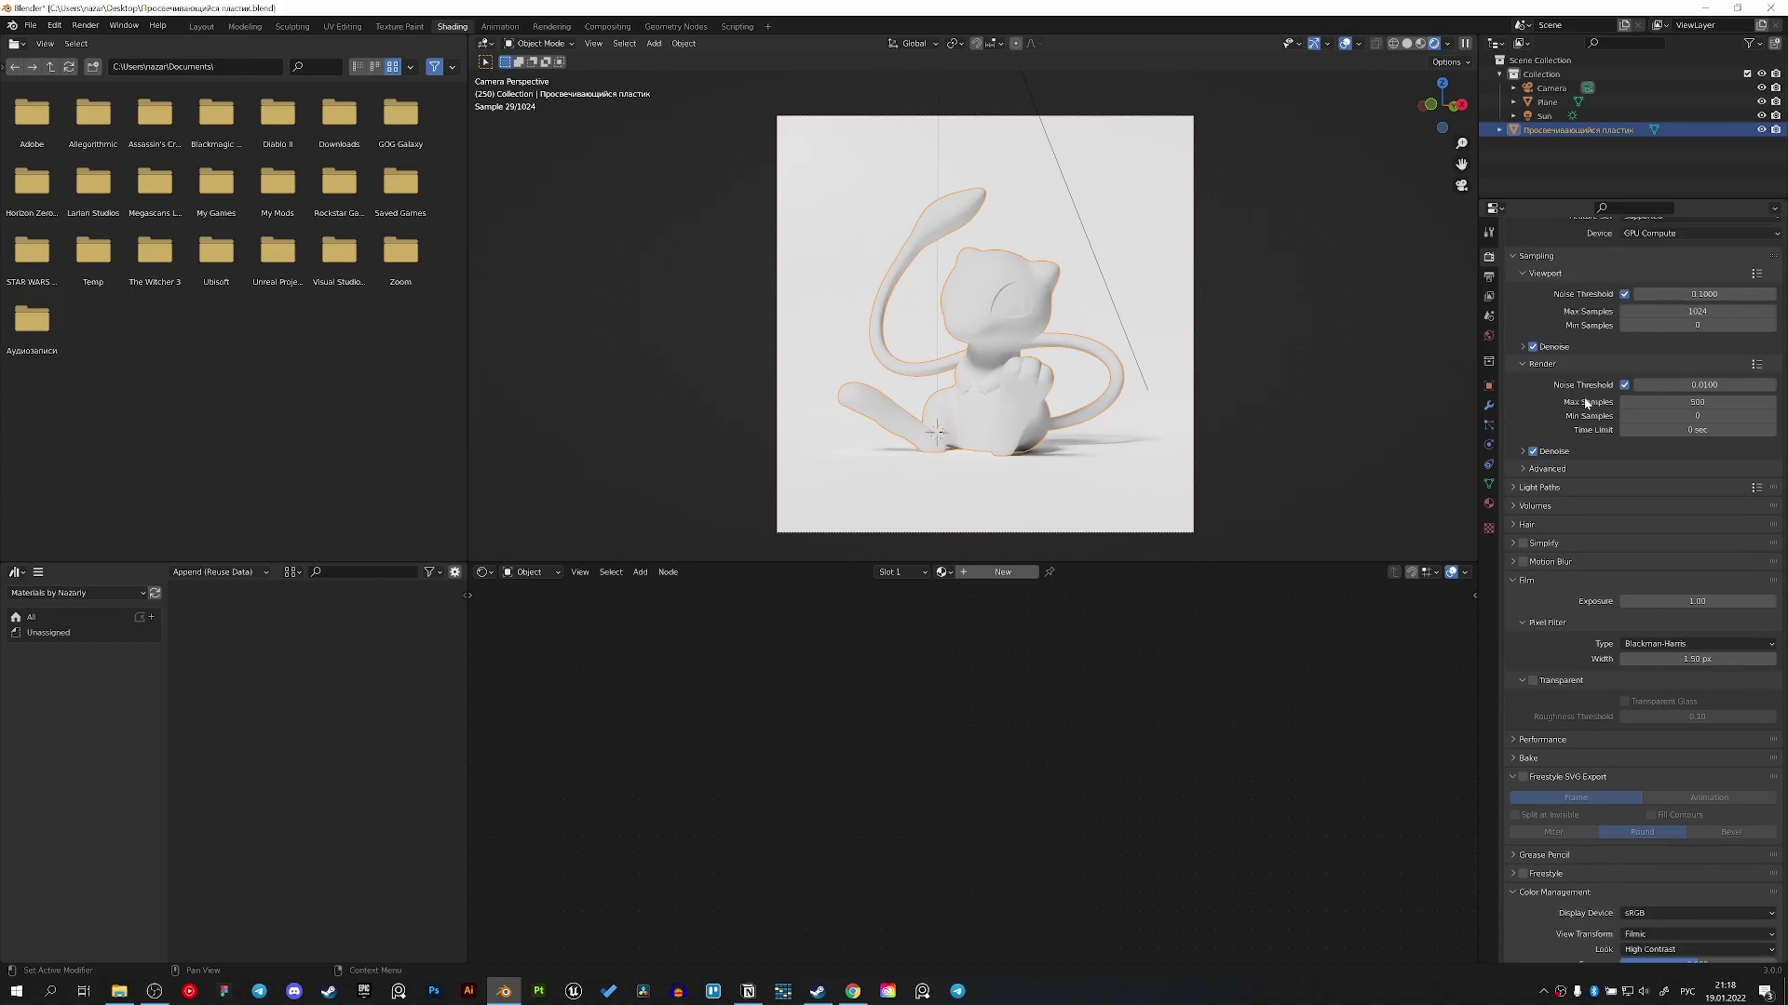
pyautogui.click(1004, 575)
# - Set the Principled BSDF Base Color to hex 0080E7
pyautogui.moveTo(1061, 561)
pyautogui.mouseDown(button='middle')
pyautogui.moveTo(972, 696)
pyautogui.moveTo(975, 670)
pyautogui.moveTo(1052, 663)
pyautogui.mouseUp(button='middle')
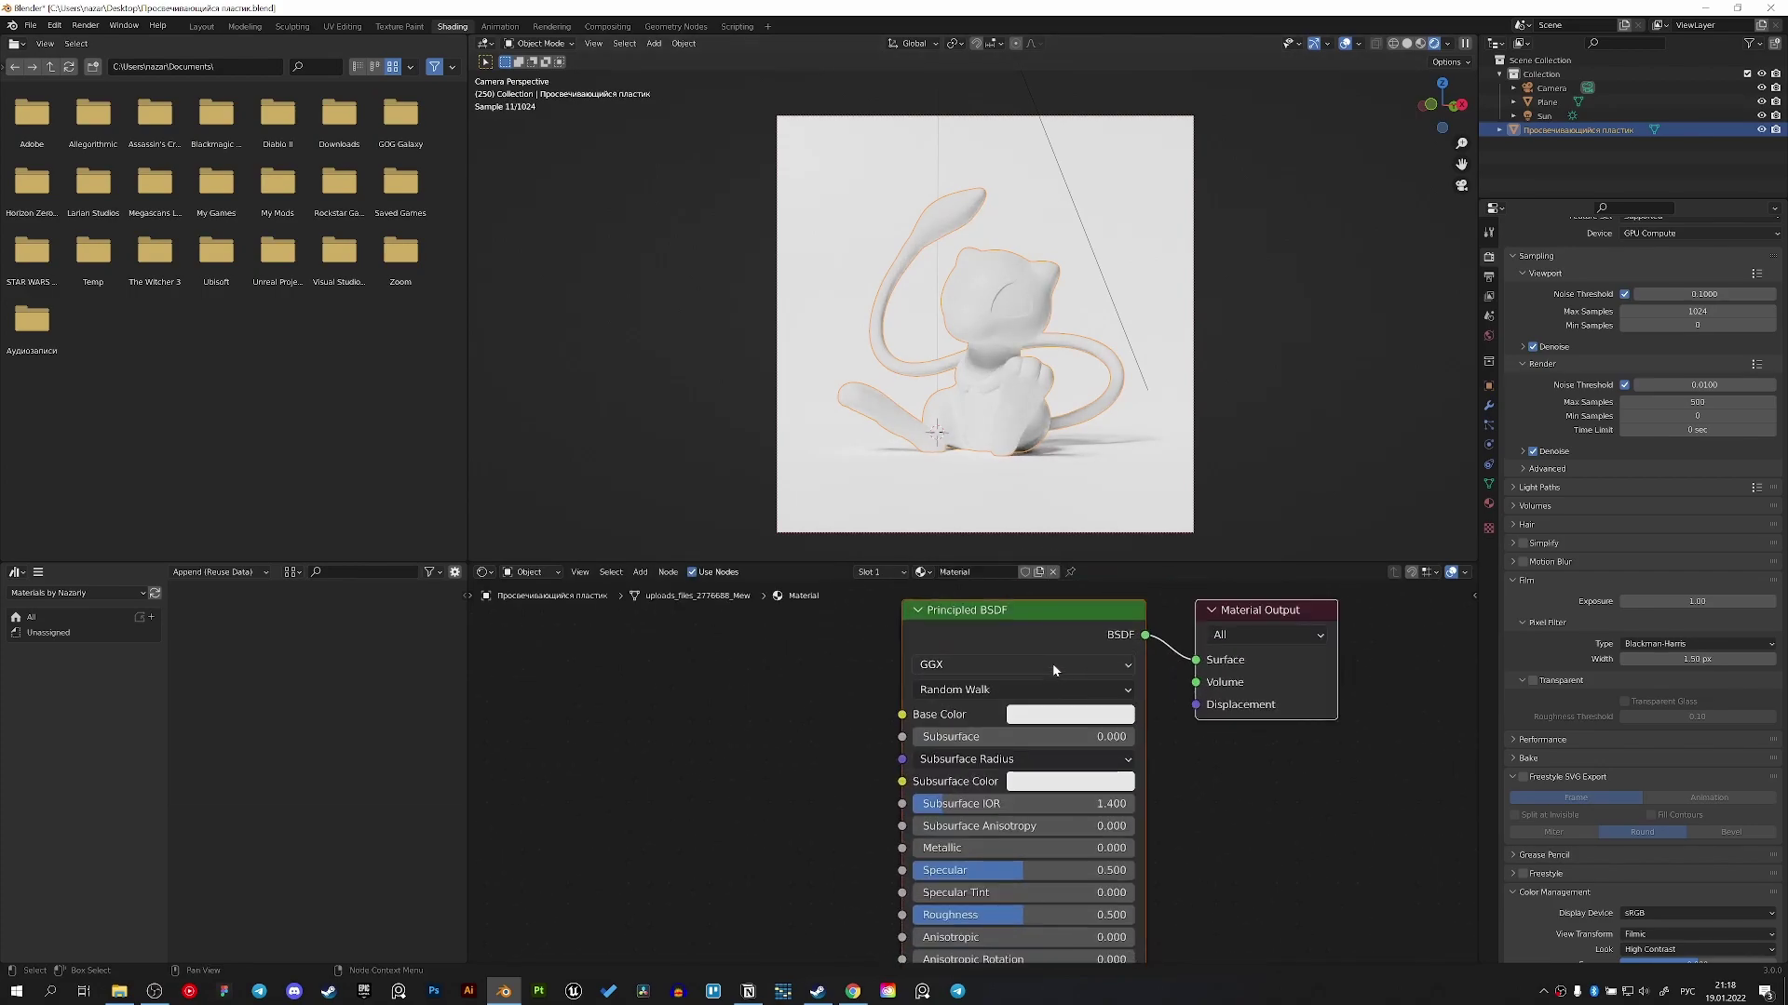
pyautogui.click(1105, 711)
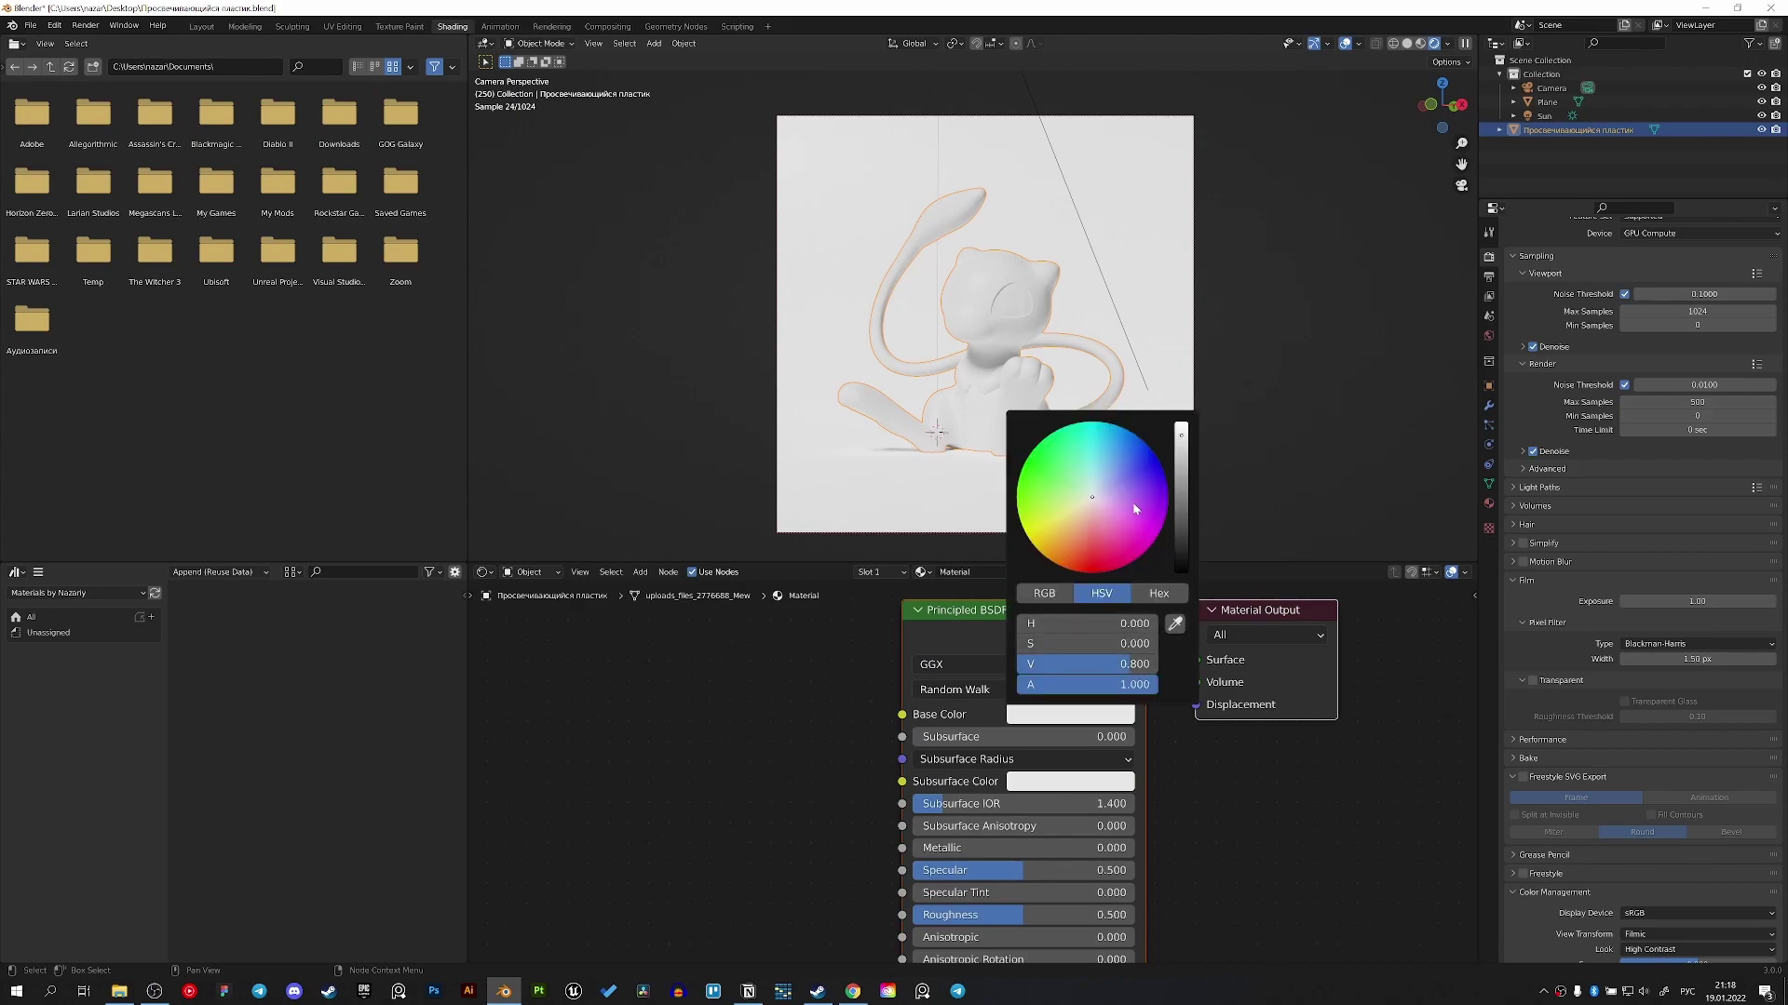
pyautogui.moveTo(1111, 456); pyautogui.dragTo(1127, 430)
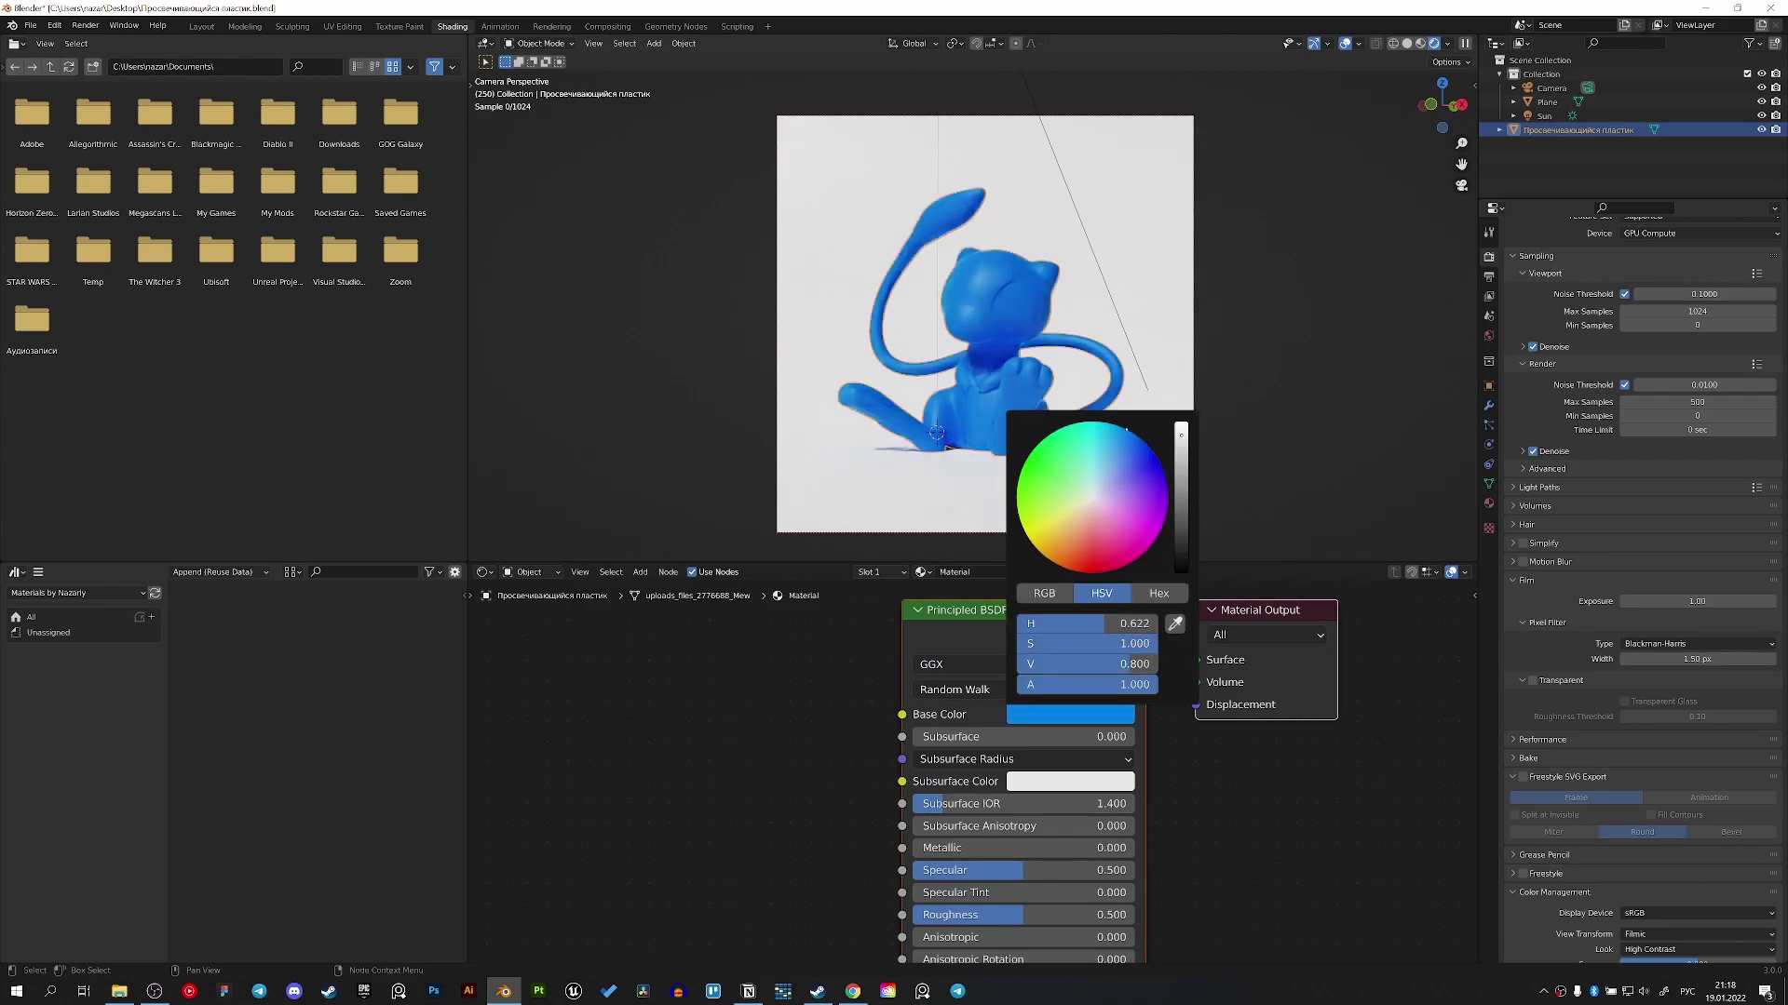
pyautogui.click(1158, 594)
pyautogui.click(1137, 618)
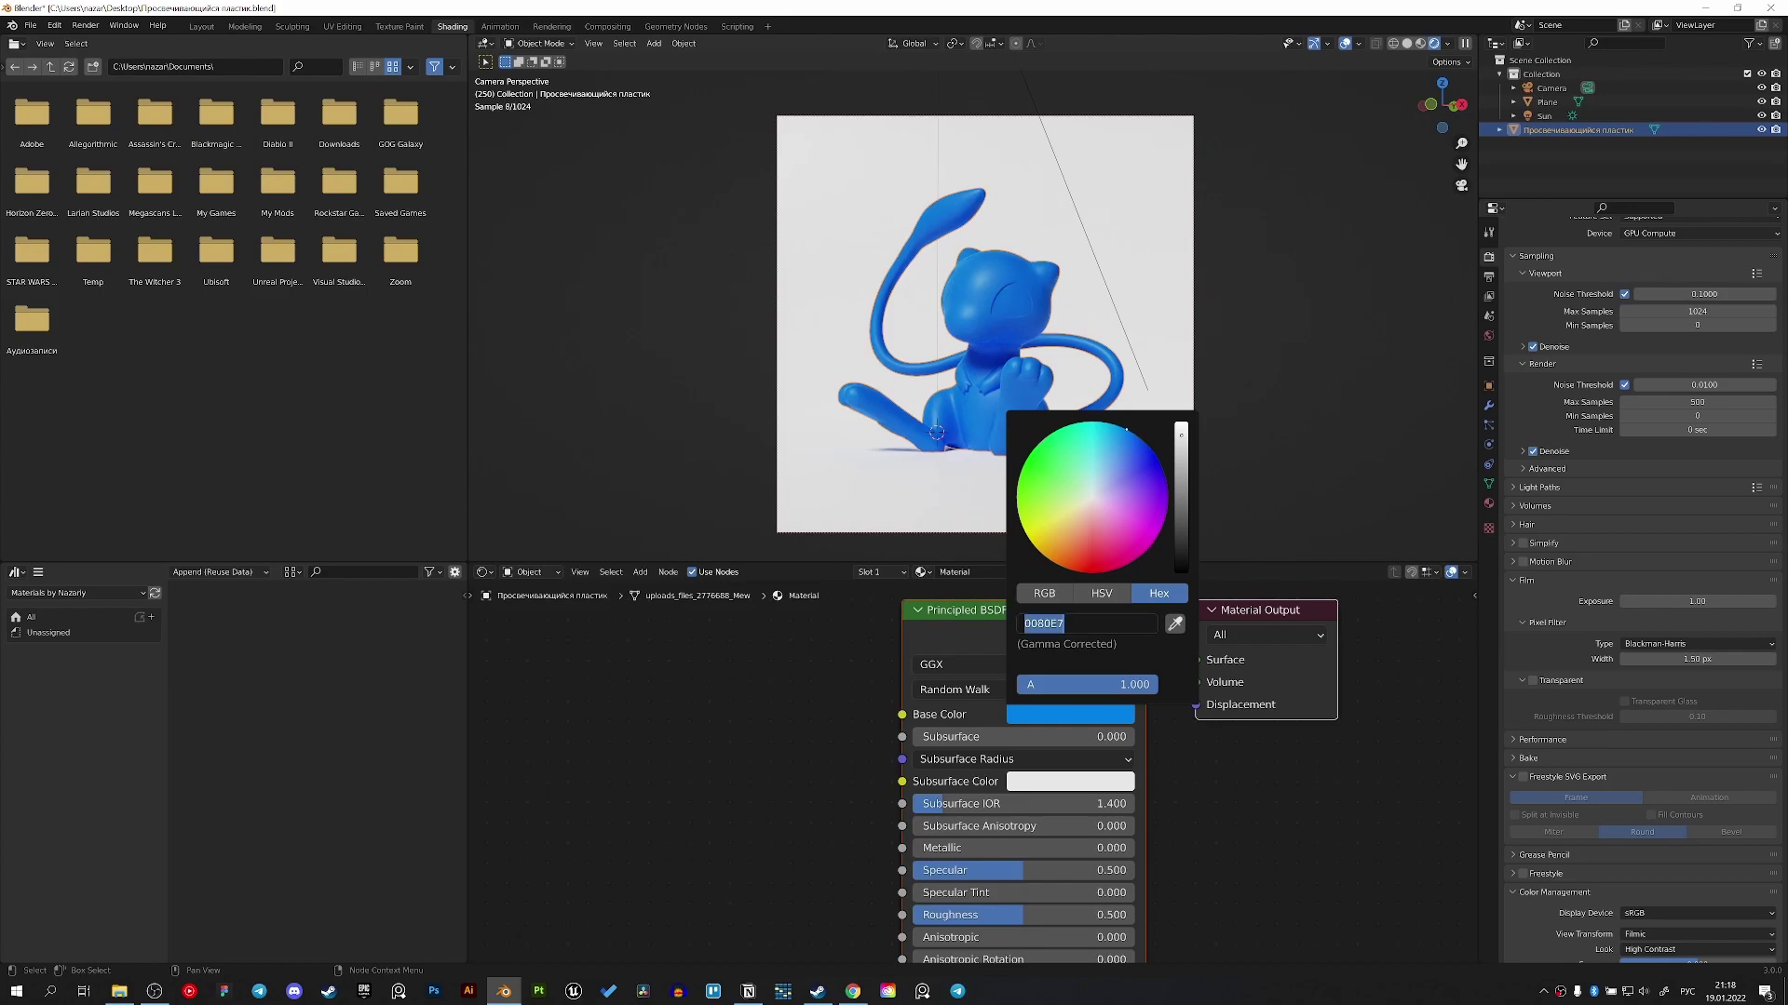
pyautogui.press('Return')
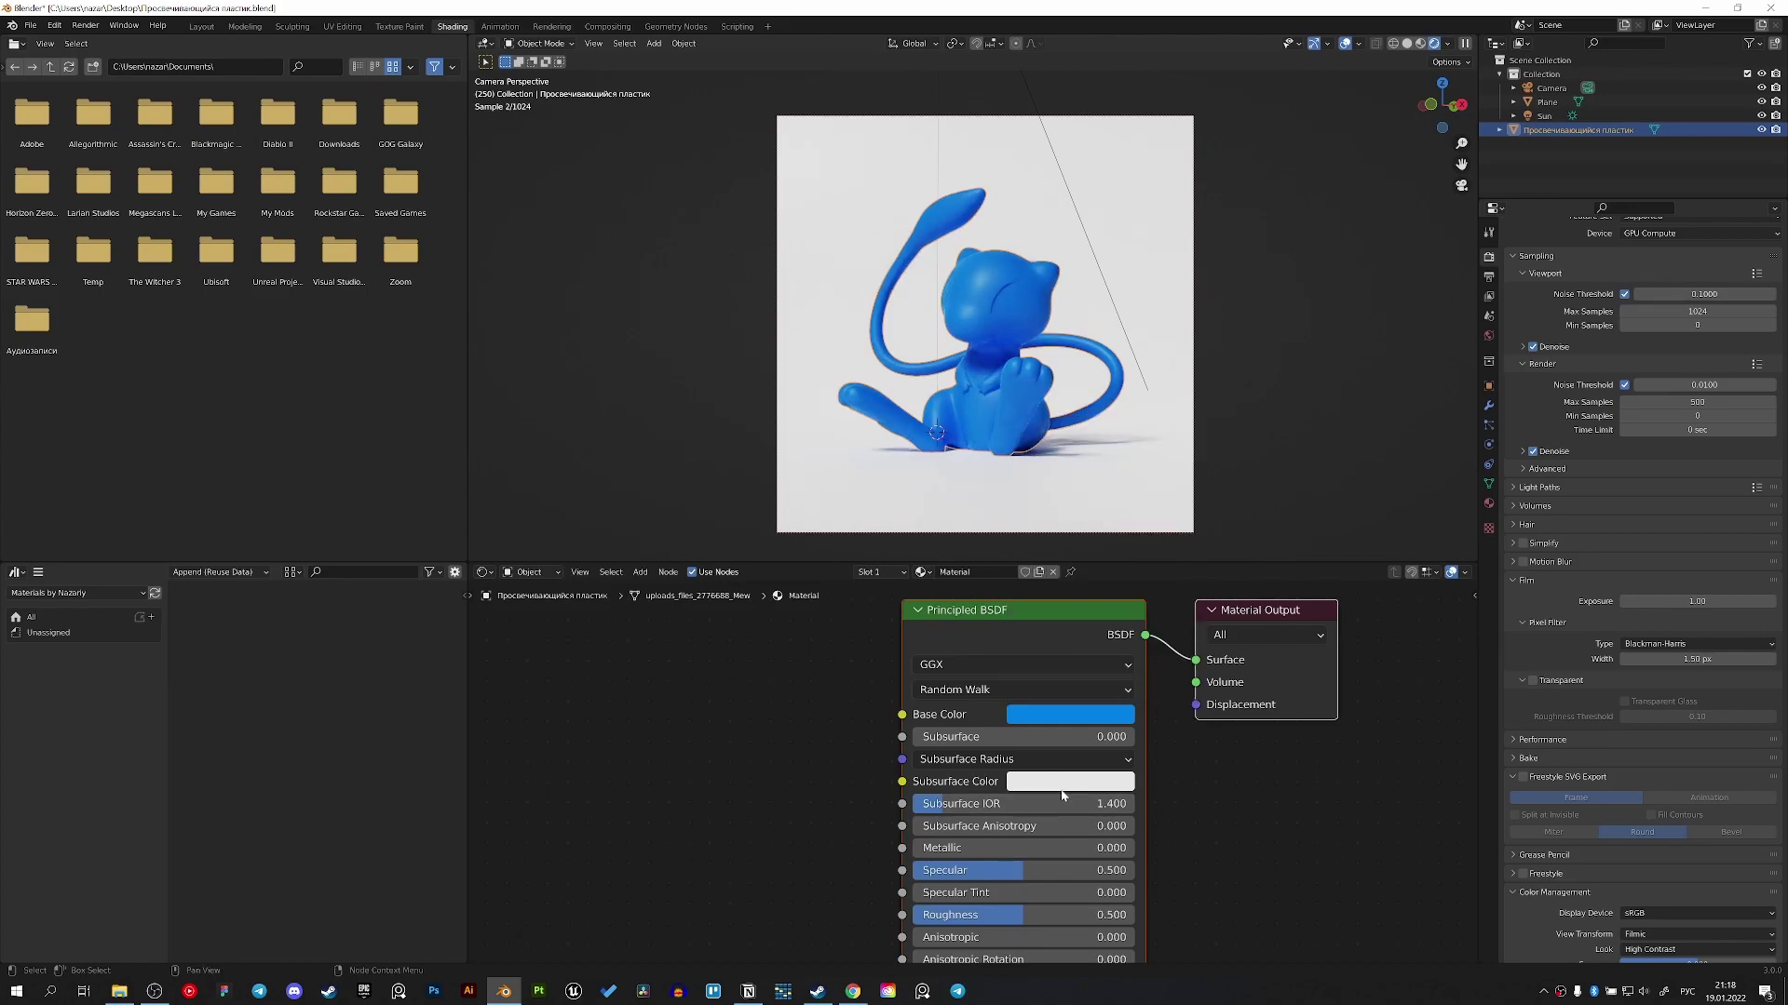
# - Paste the same 0080E7 blue into Subsurface Color and raise Subsurface to 1.000
pyautogui.click(1071, 781)
pyautogui.click(1098, 690)
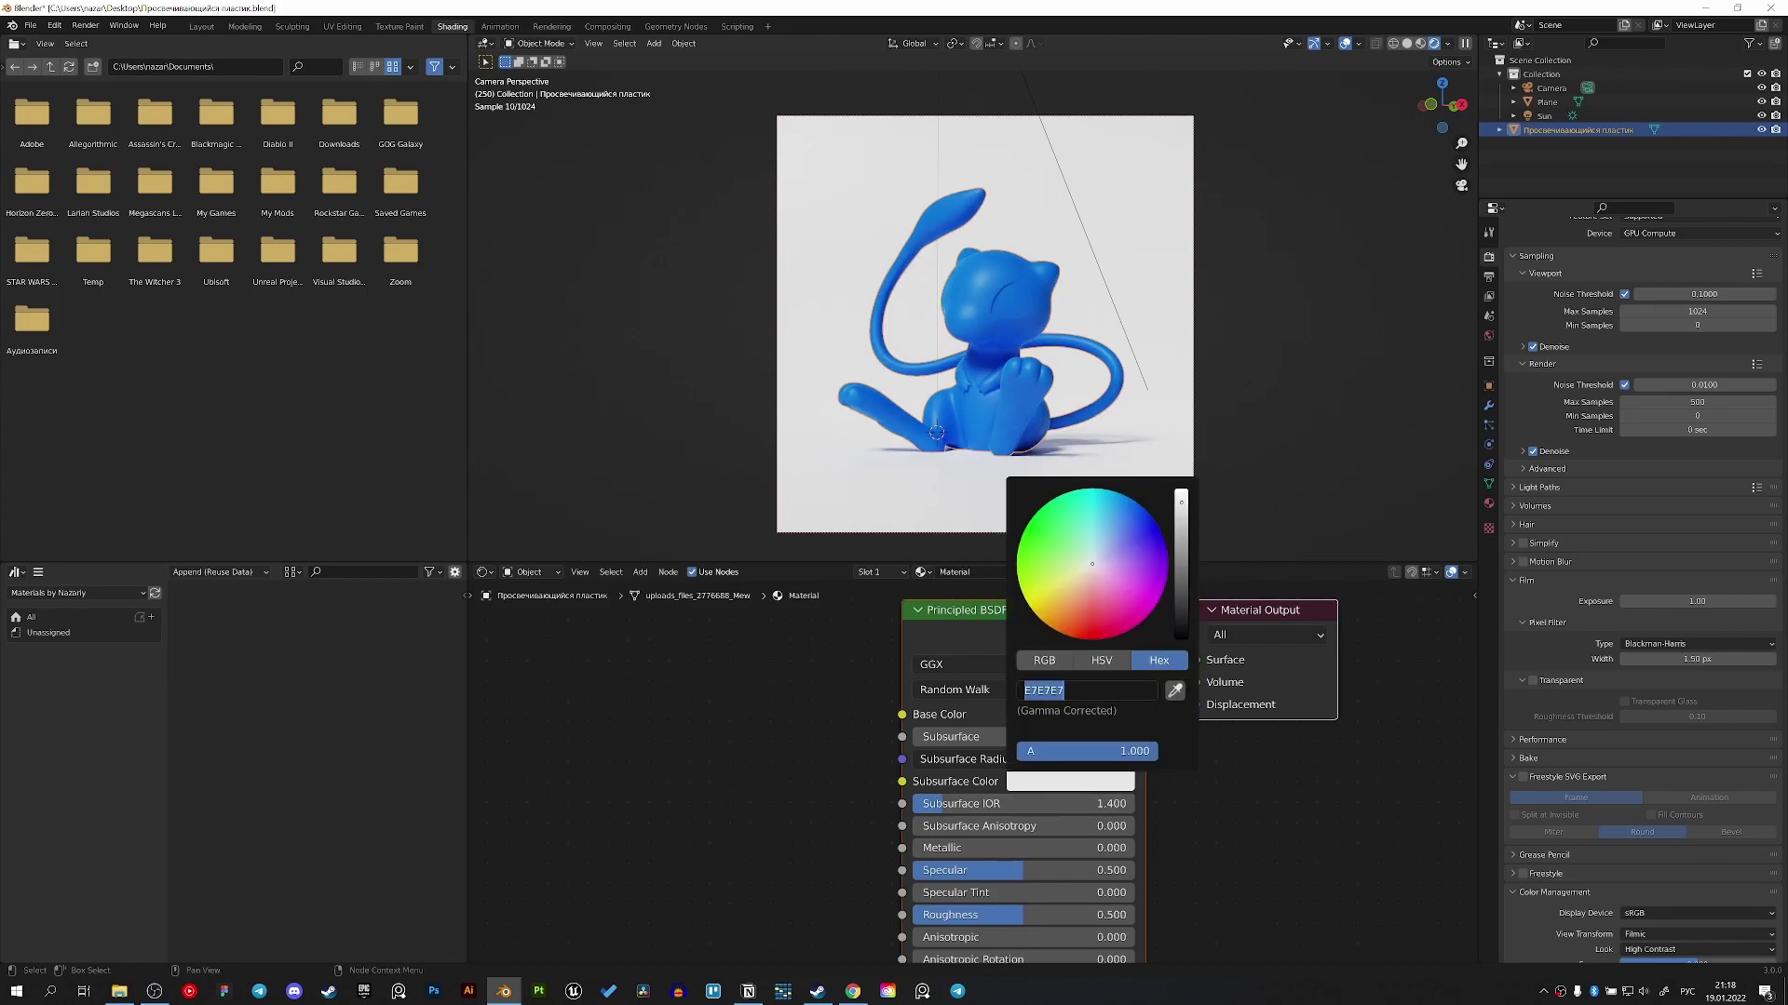
pyautogui.write('0080E7')
pyautogui.press('Return')
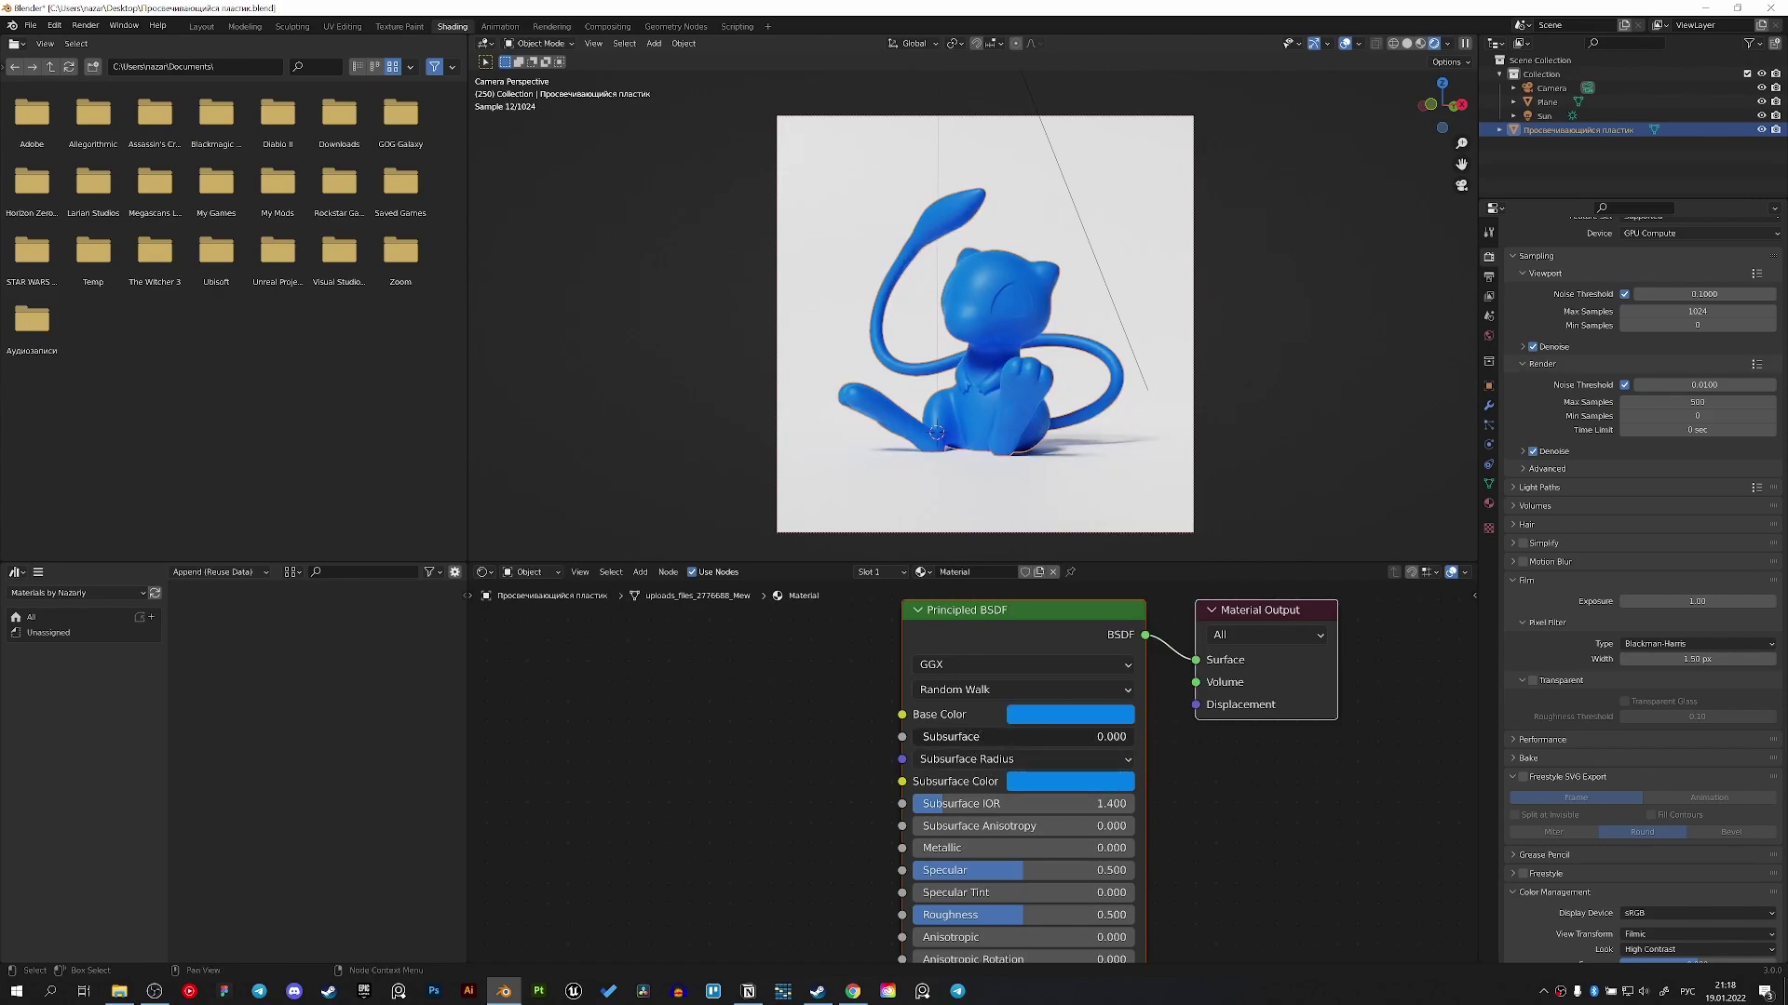
pyautogui.moveTo(936, 736); pyautogui.dragTo(1134, 737)
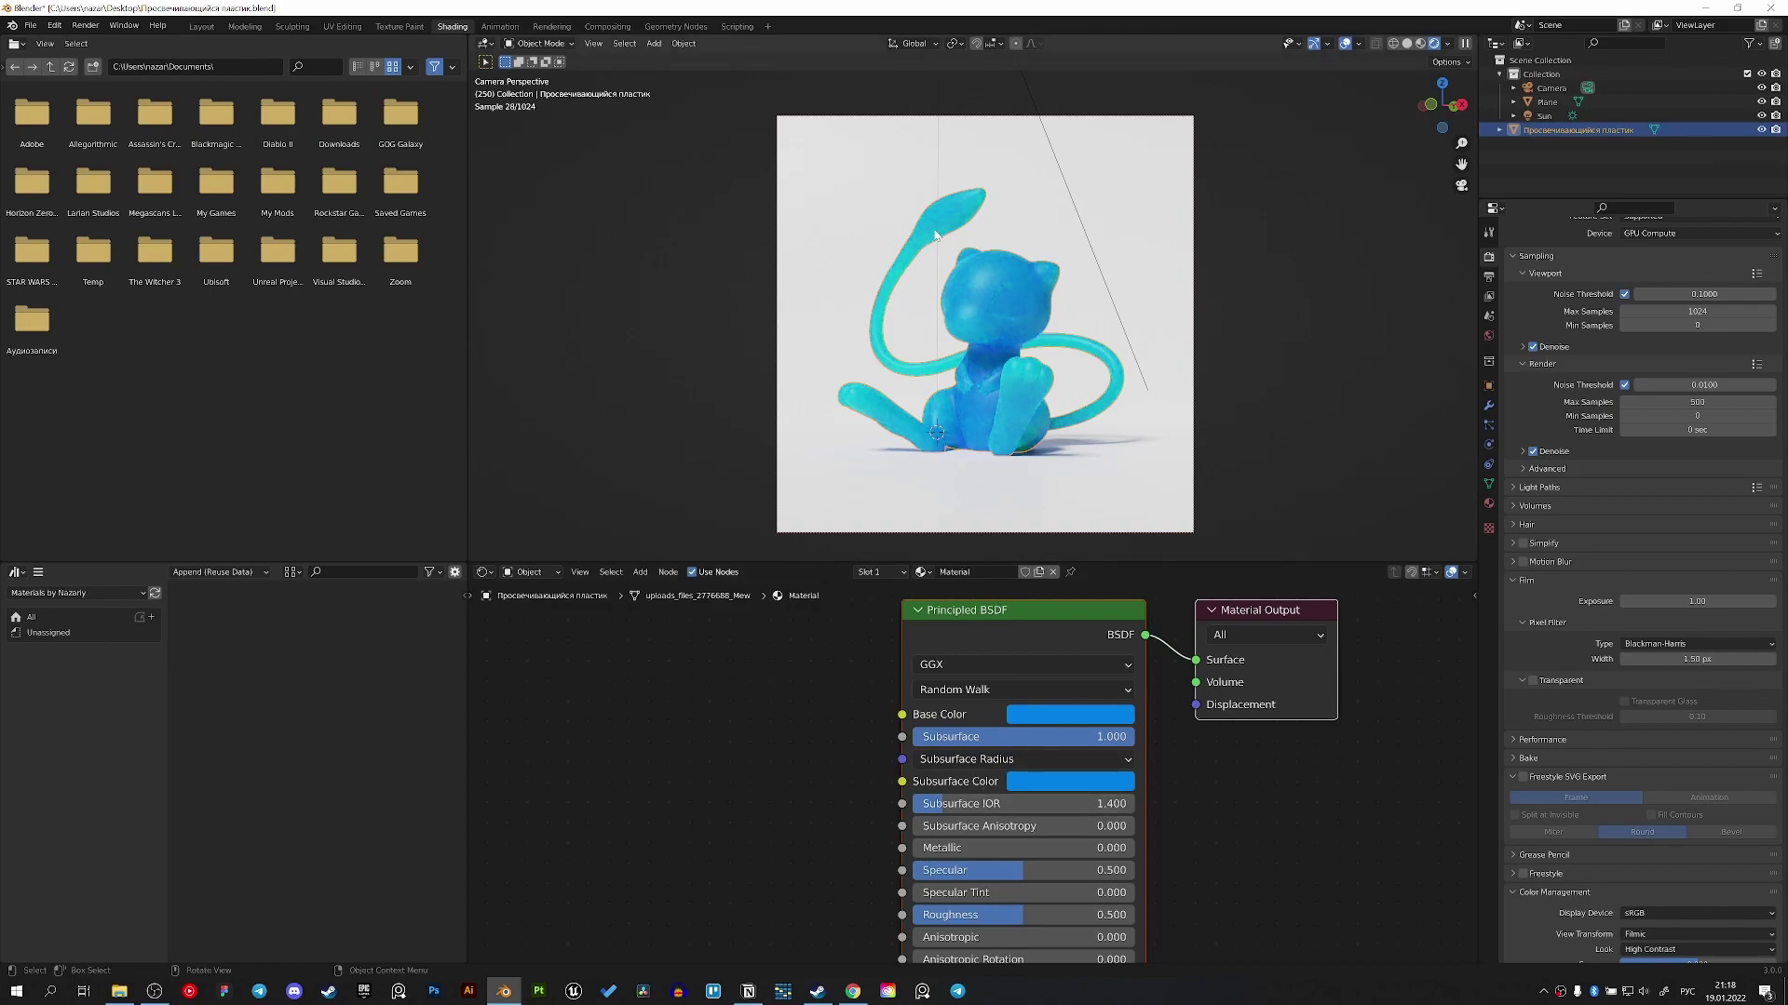
# - Check the translucent blue render from another angle, return to camera view, and clear node space
pyautogui.moveTo(1026, 395); pyautogui.dragTo(914, 446, button='middle')
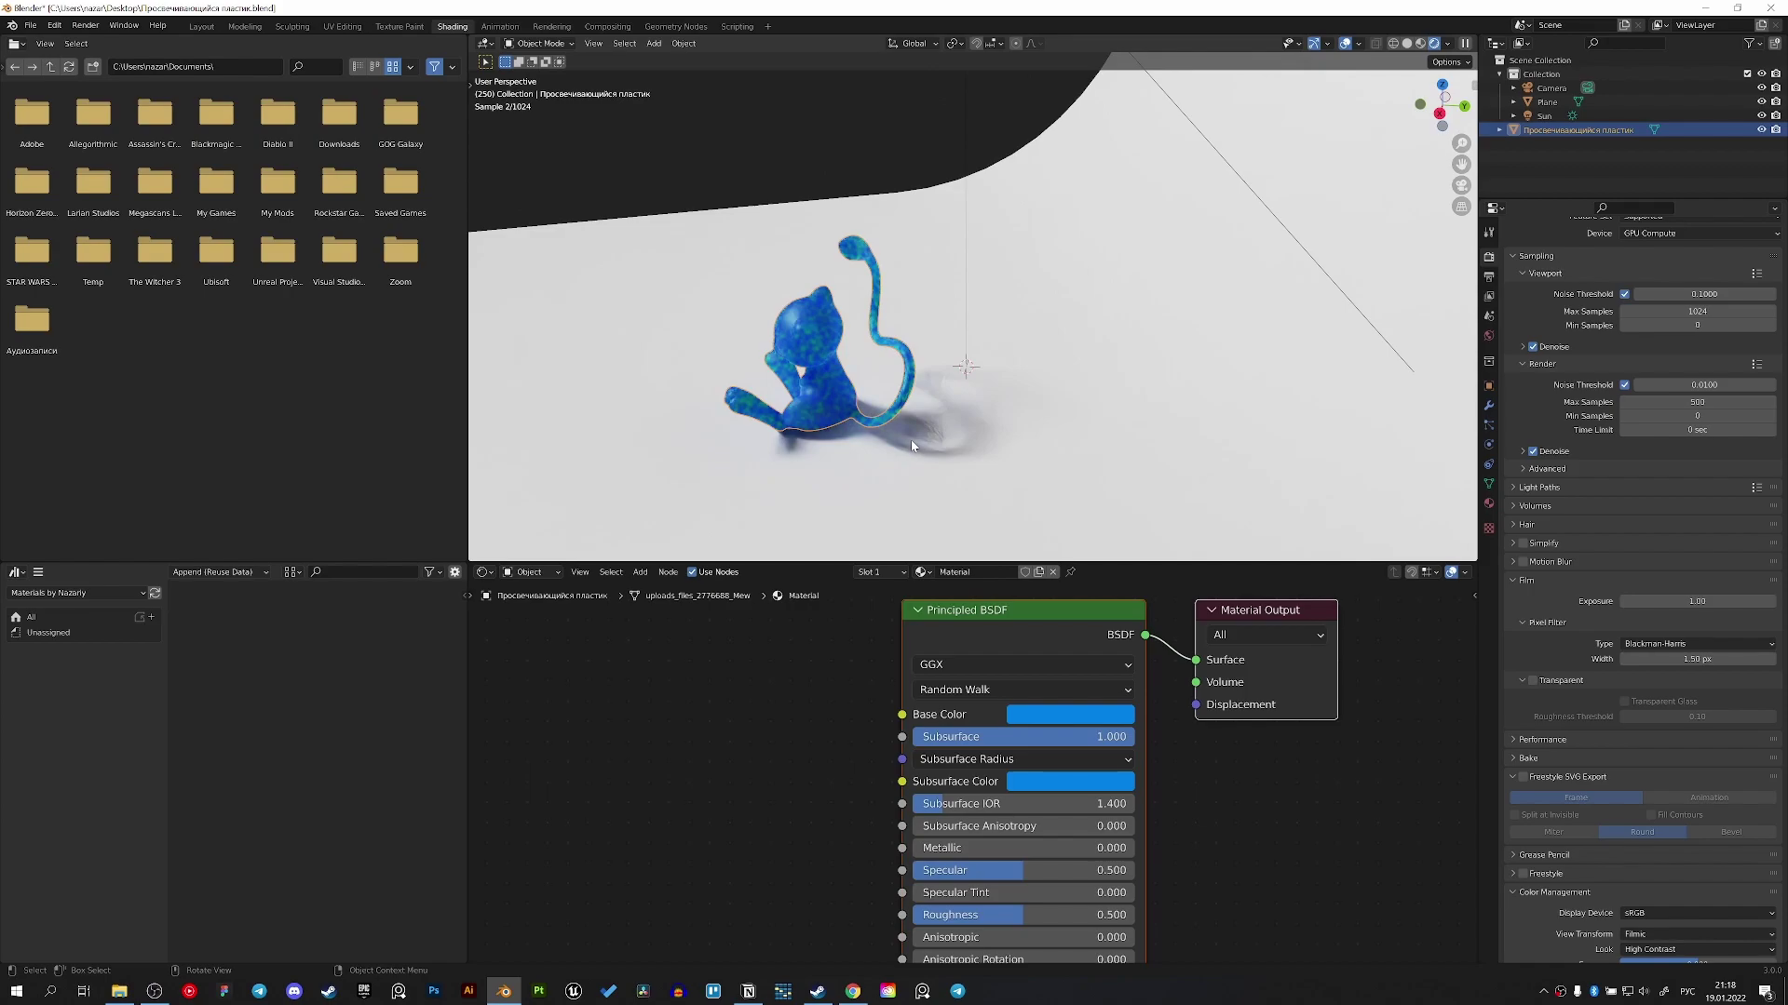
pyautogui.press('KP_0')
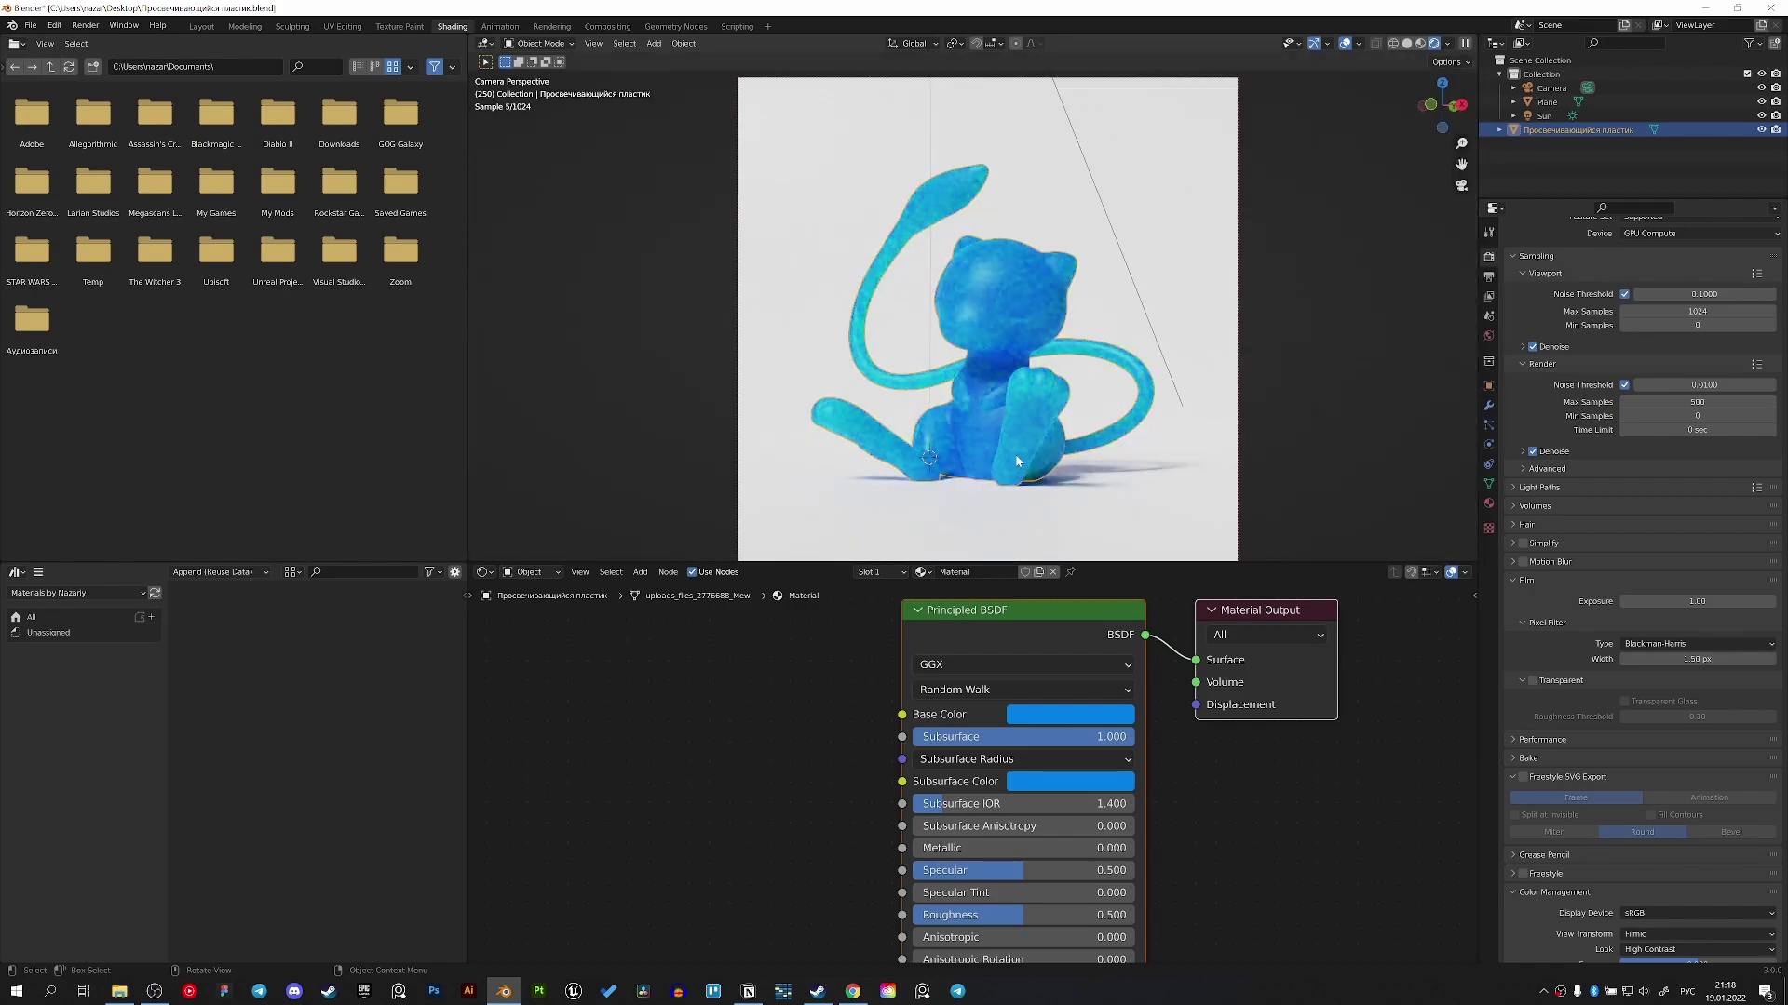
pyautogui.scroll(-2, 819, 699)
pyautogui.moveTo(818, 698); pyautogui.dragTo(992, 679, button='middle')
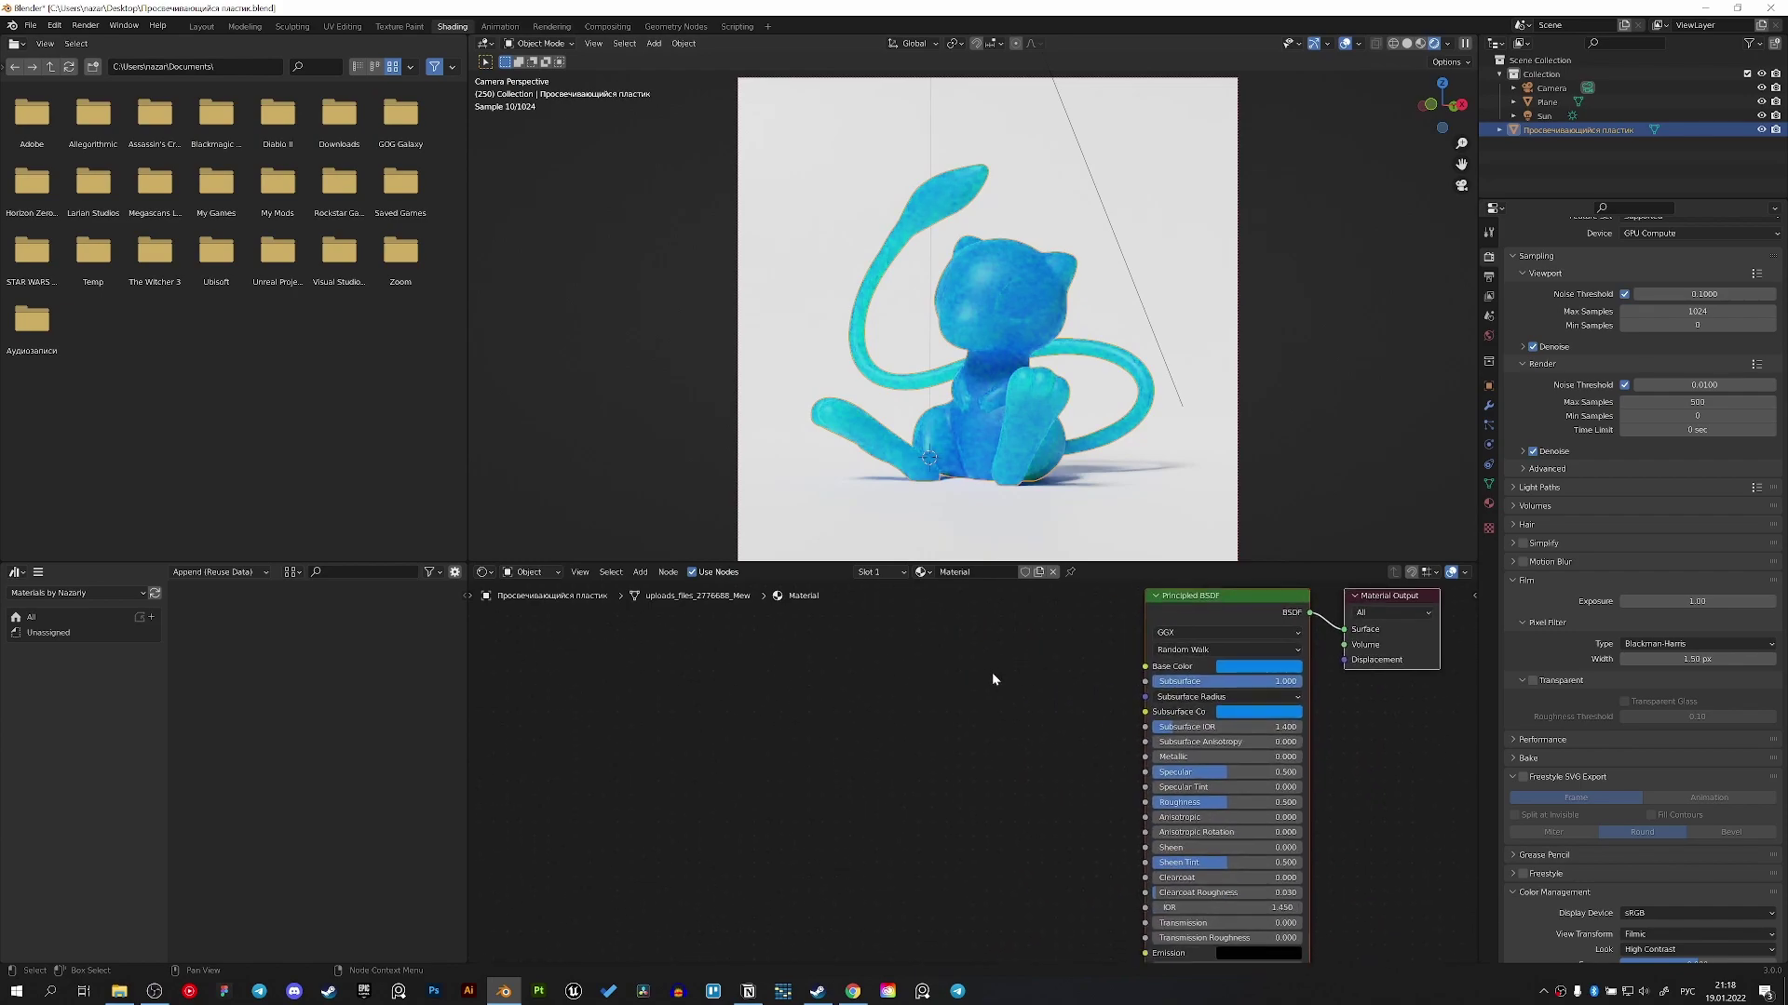
pyautogui.moveTo(886, 757); pyautogui.dragTo(906, 687, button='middle')
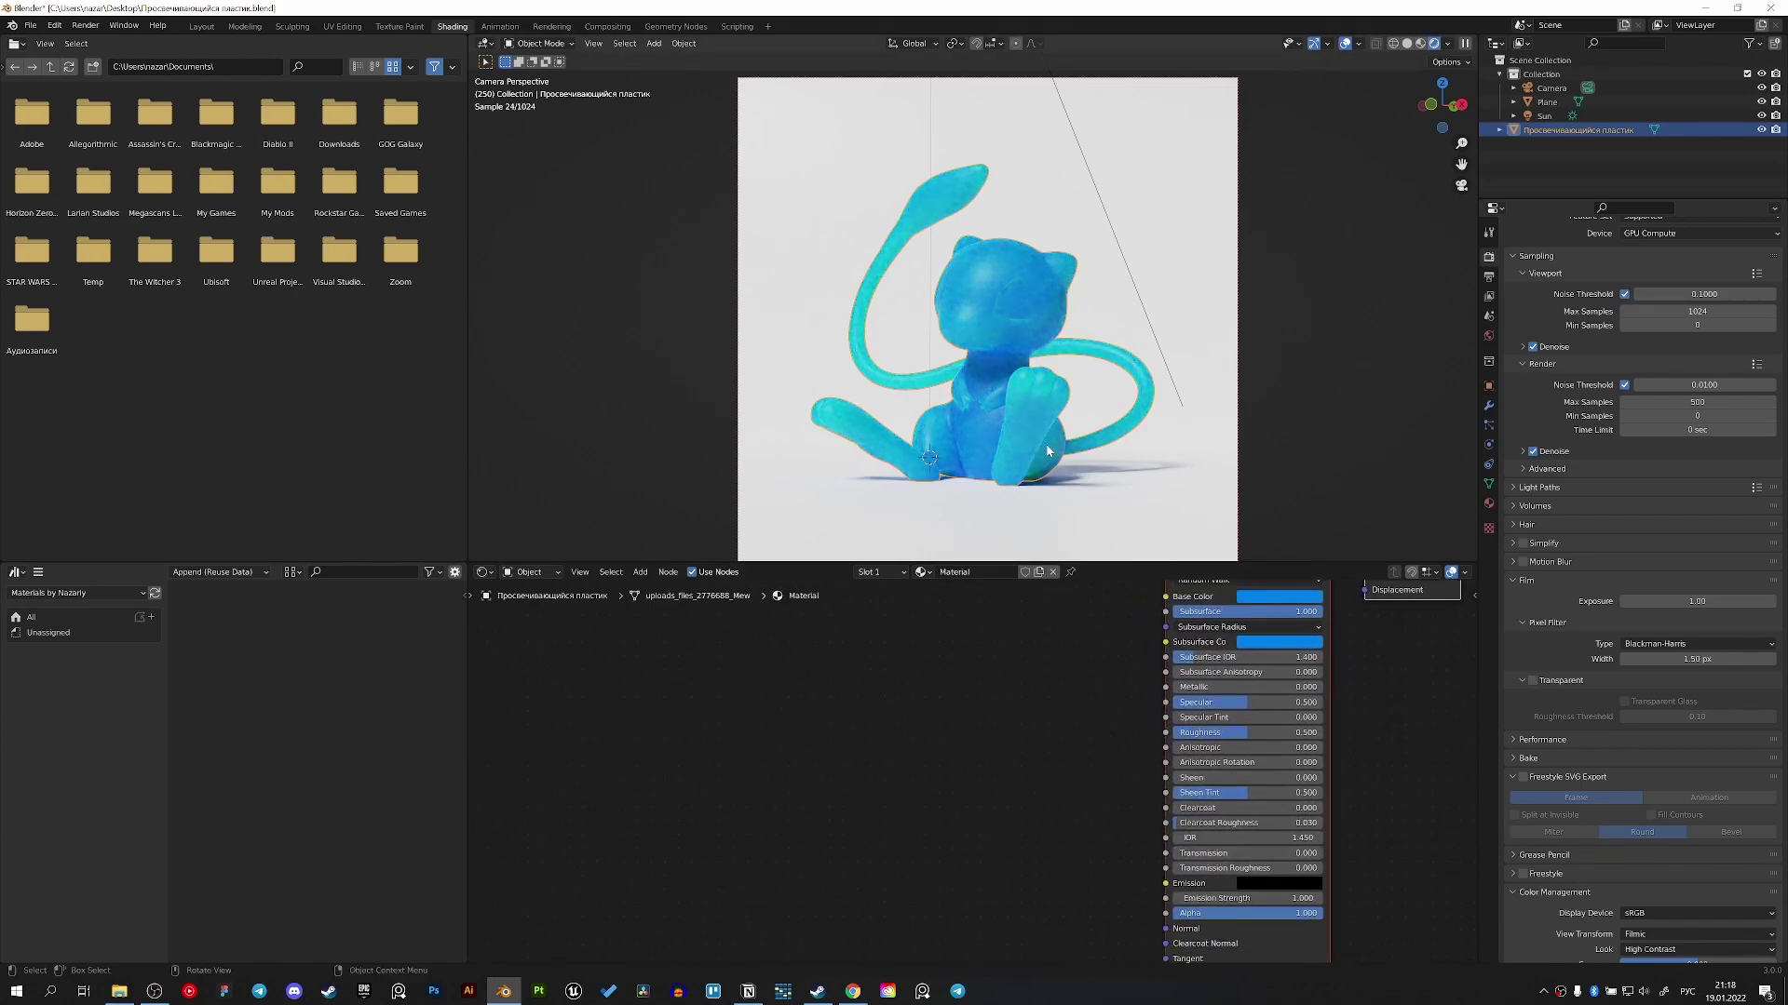
# - Add a Layer Weight node to the material via the 'lay' node search
pyautogui.hotkey('shift', 'a')
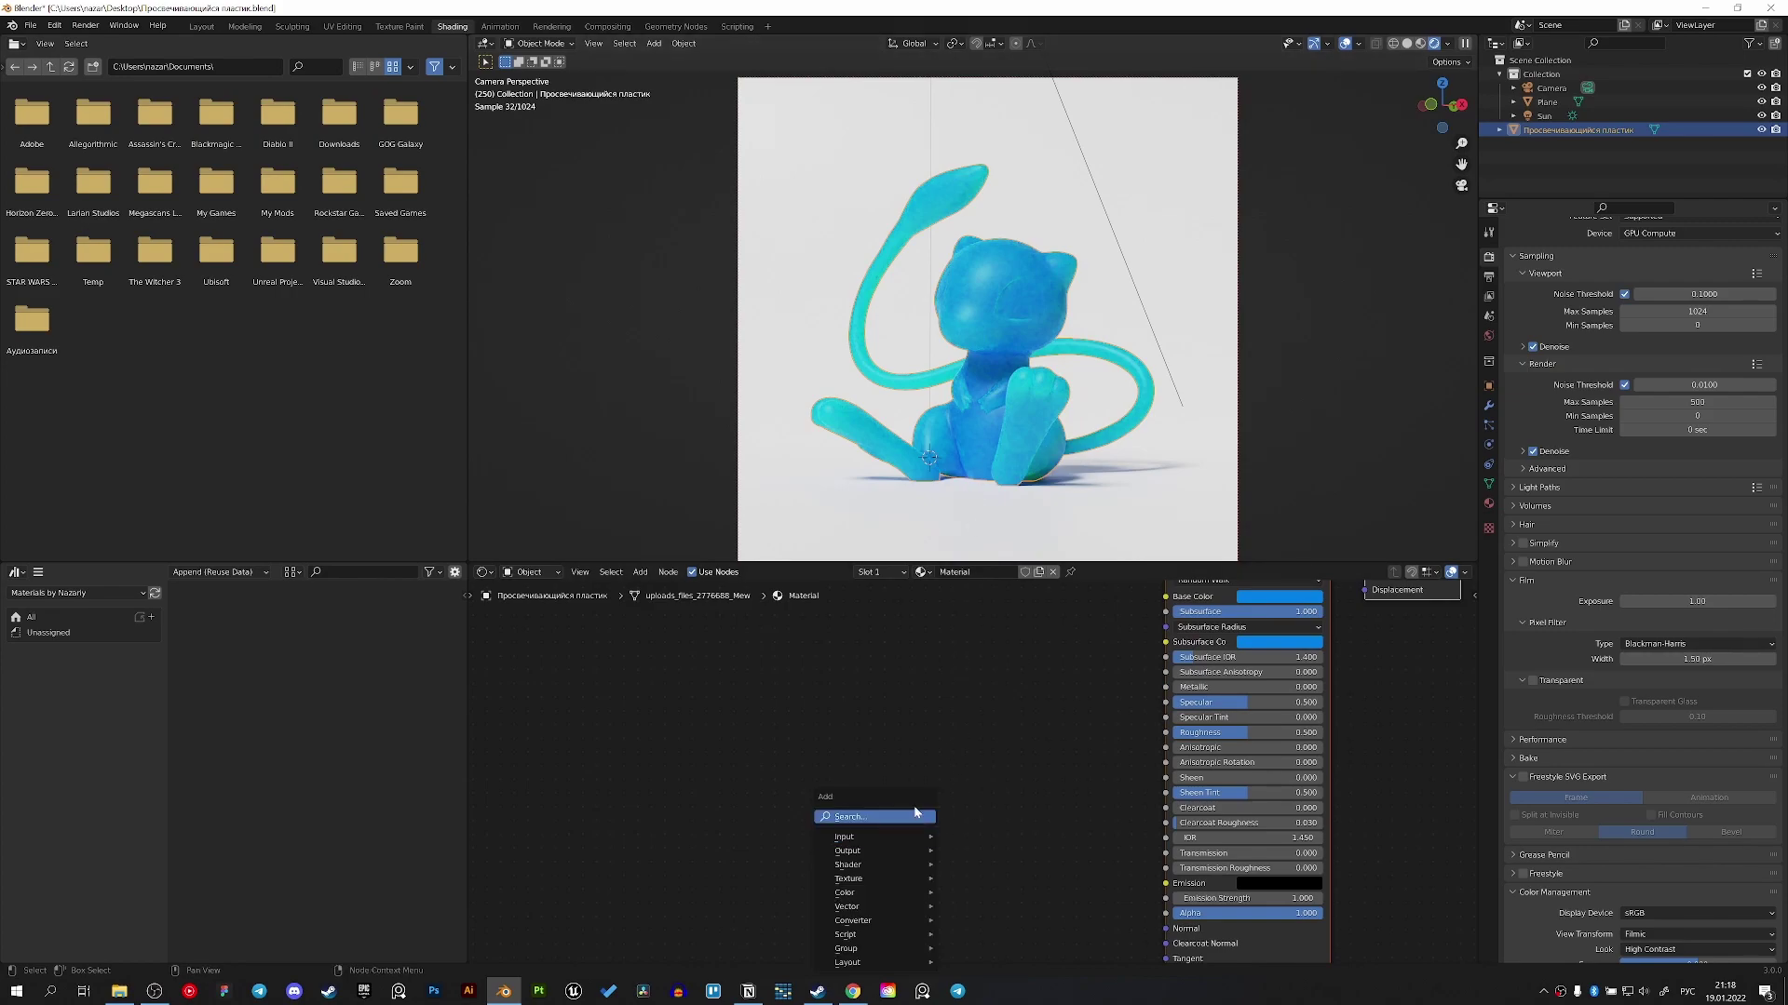
pyautogui.press('Escape')
pyautogui.hotkey('shift', 'a')
pyautogui.click(912, 784)
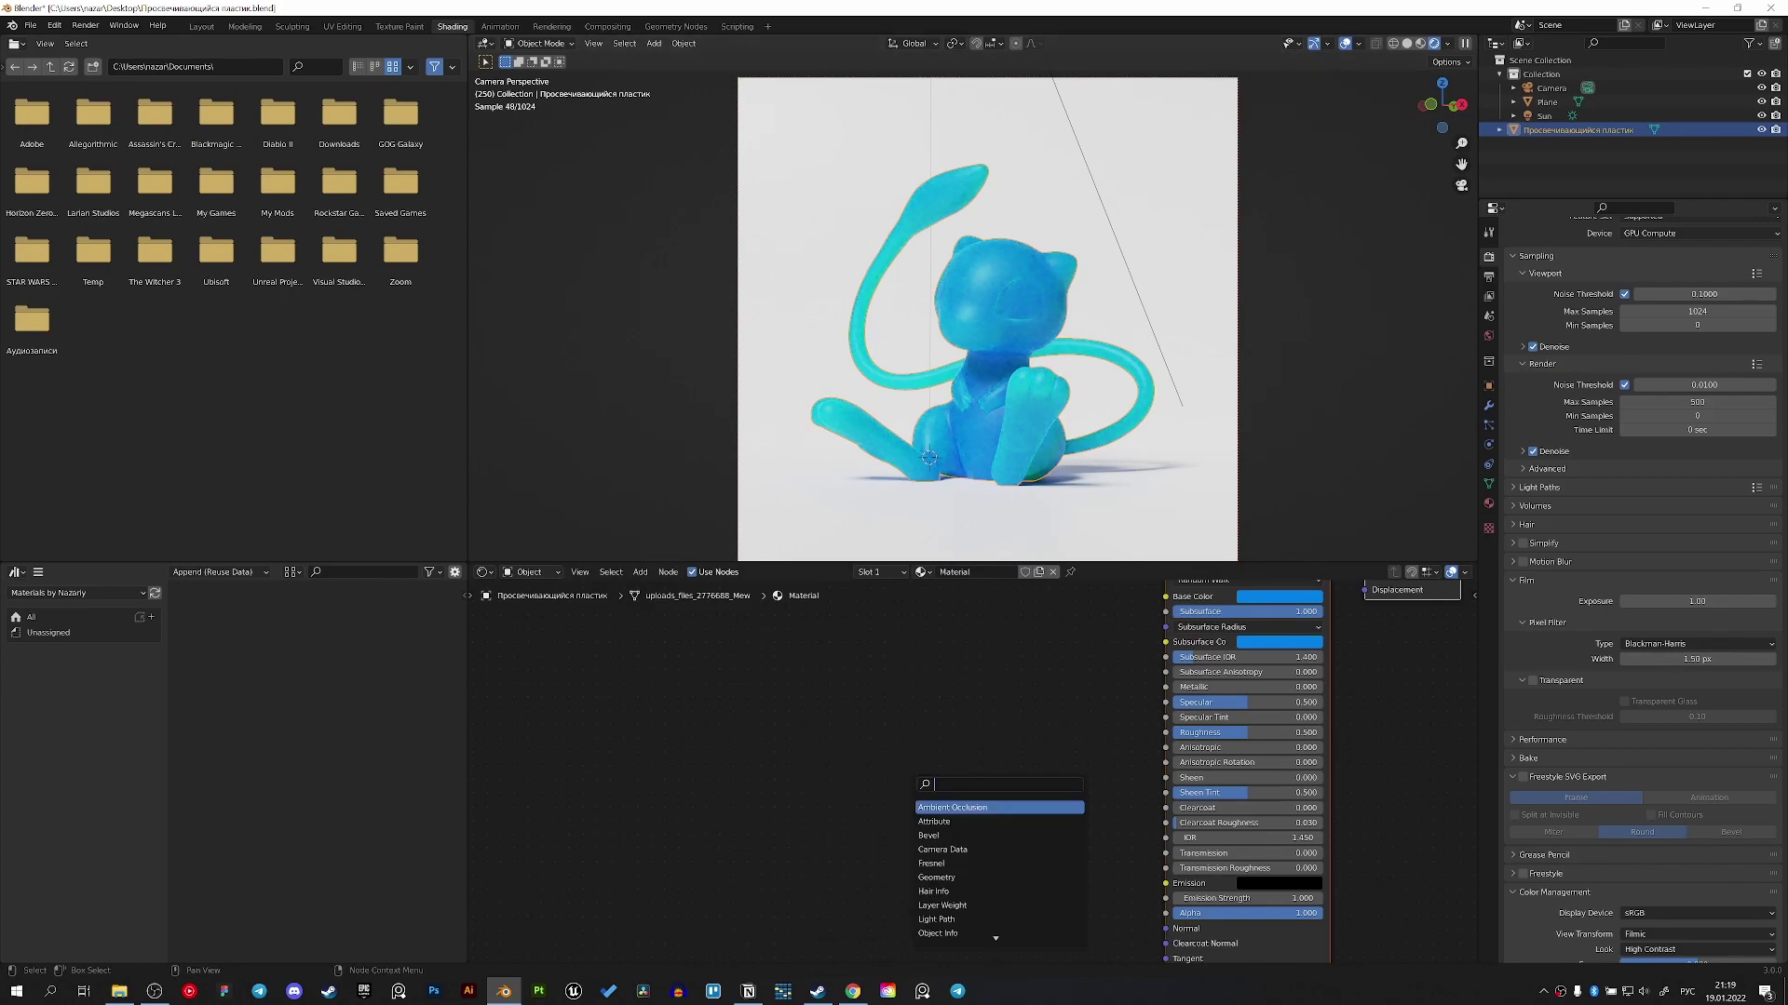
pyautogui.write('д')
pyautogui.press('BackSpace')
pyautogui.write('la')
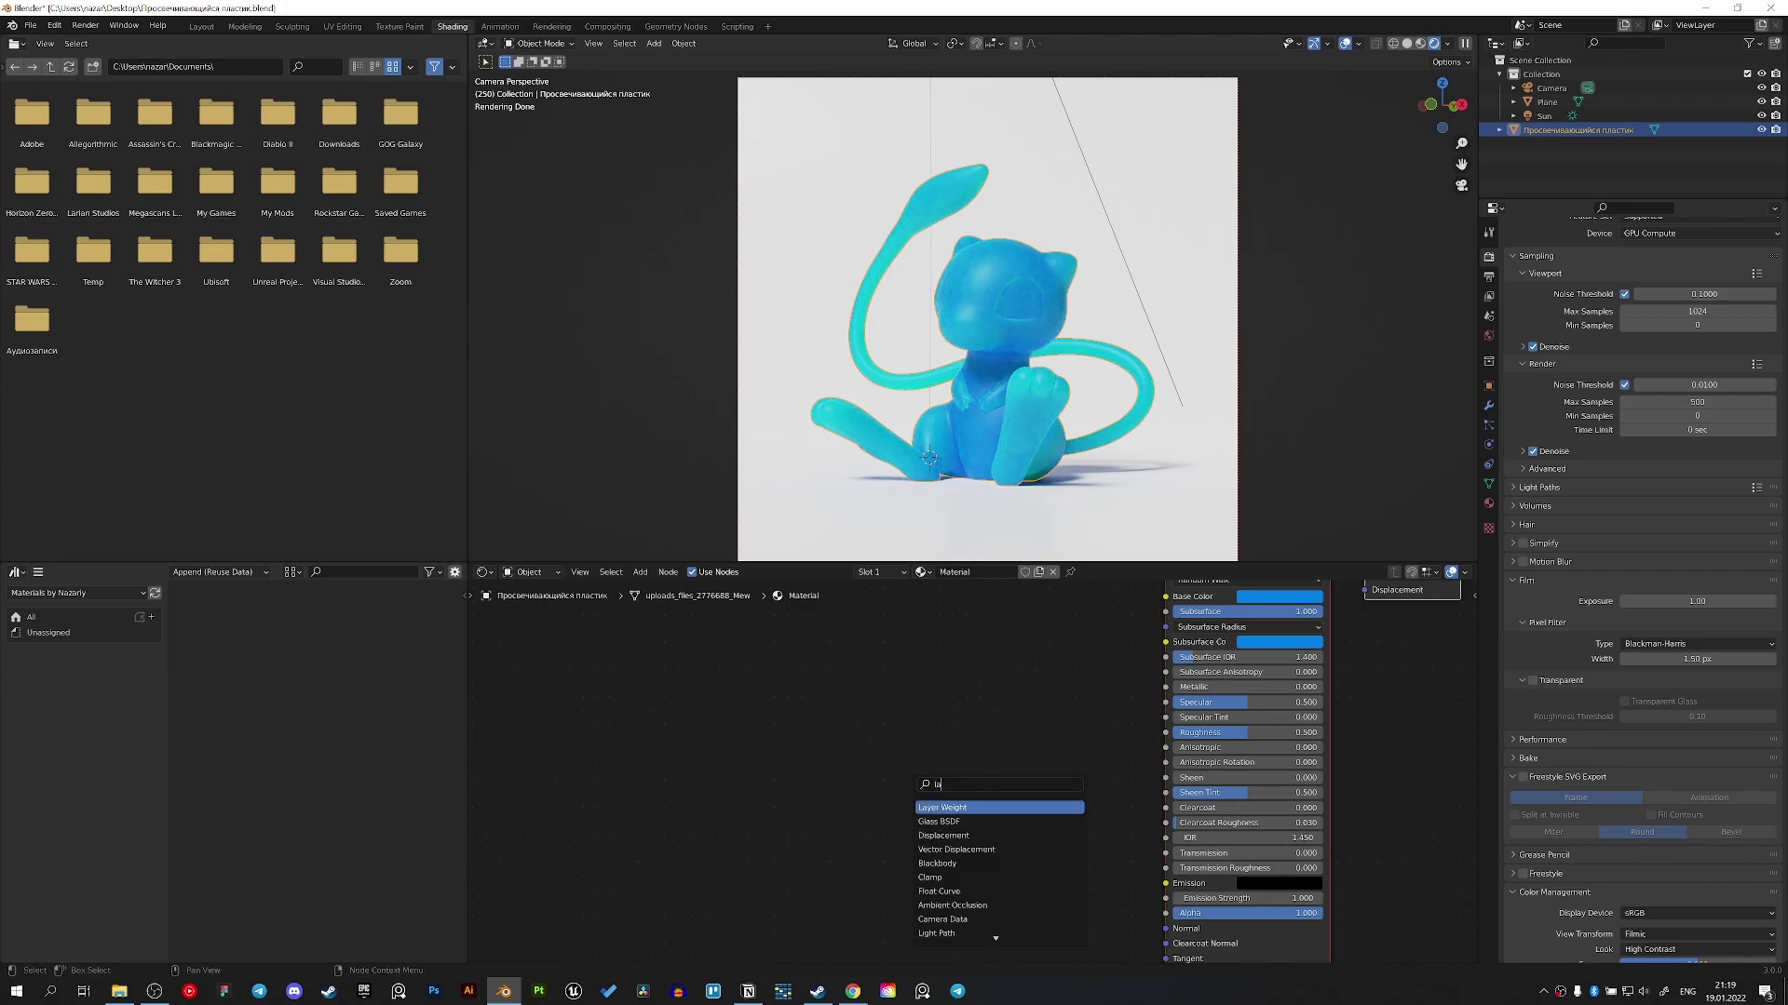
pyautogui.write('yer')
pyautogui.press('Return')
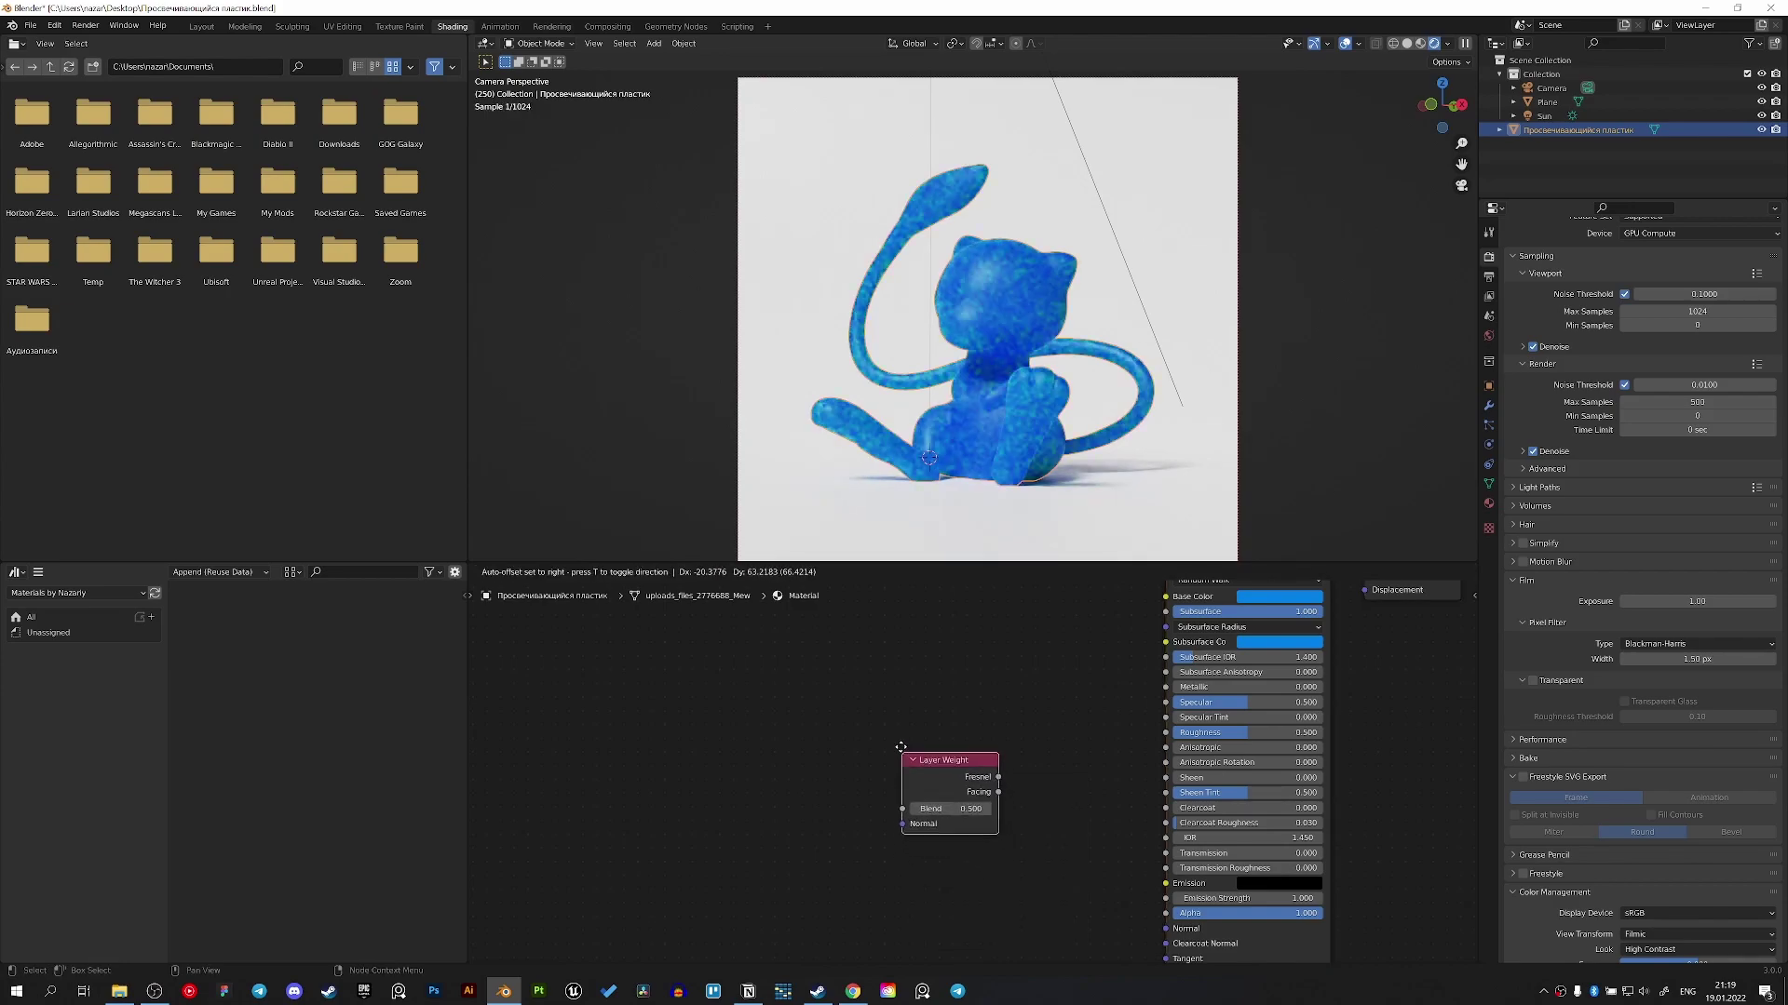
pyautogui.click(899, 740)
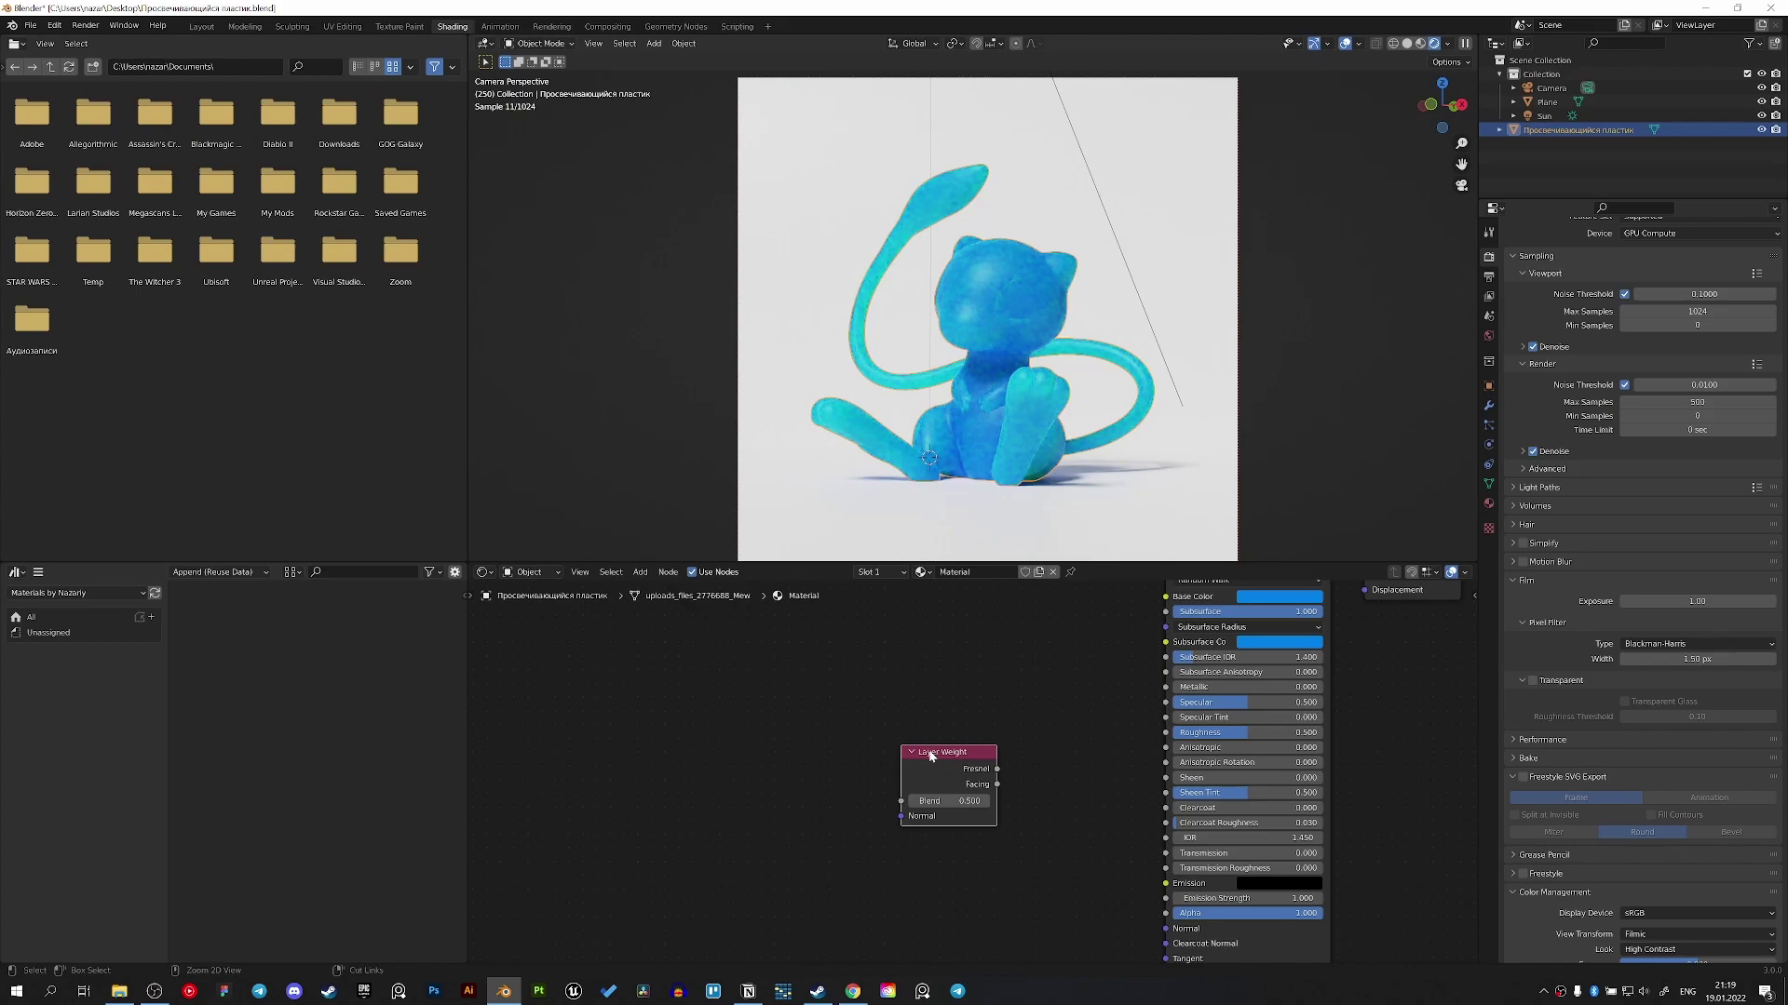
# - Add Texture Coordinate and Mapping nodes, delete Image Texture, and link Mapping Vector to Layer Weight Normal
pyautogui.hotkey('ctrl', 't')
pyautogui.press('x')
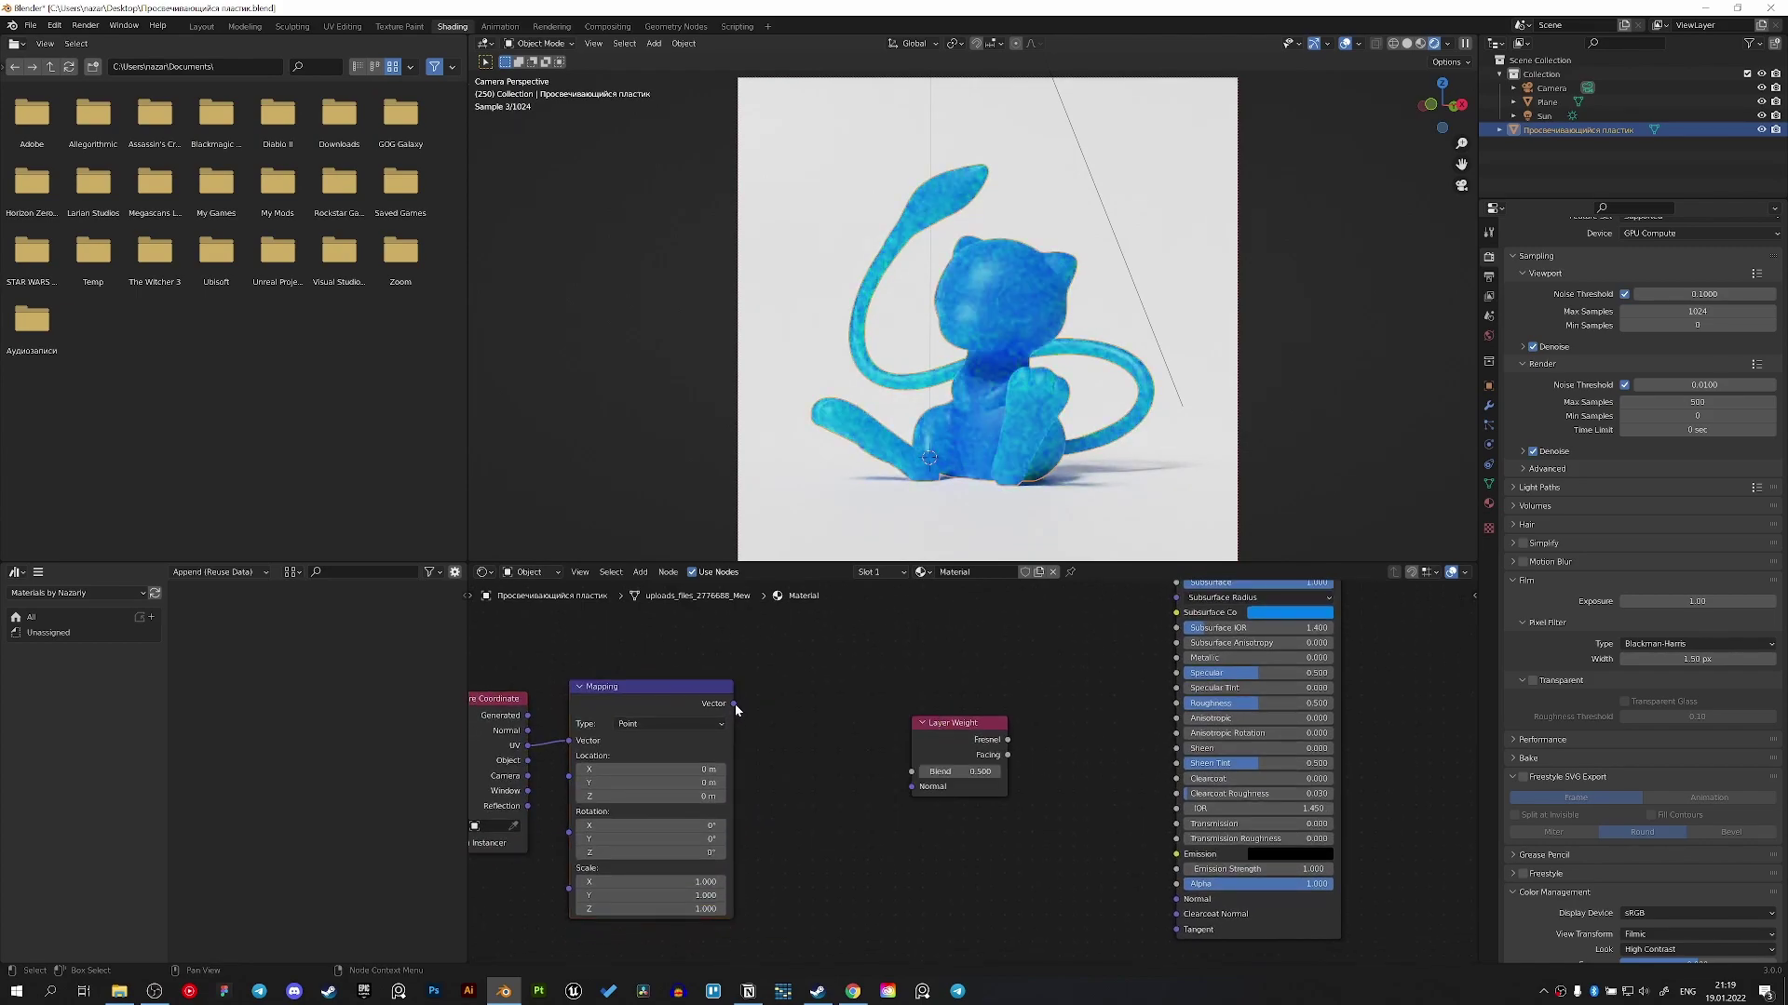
pyautogui.moveTo(734, 704); pyautogui.dragTo(913, 787)
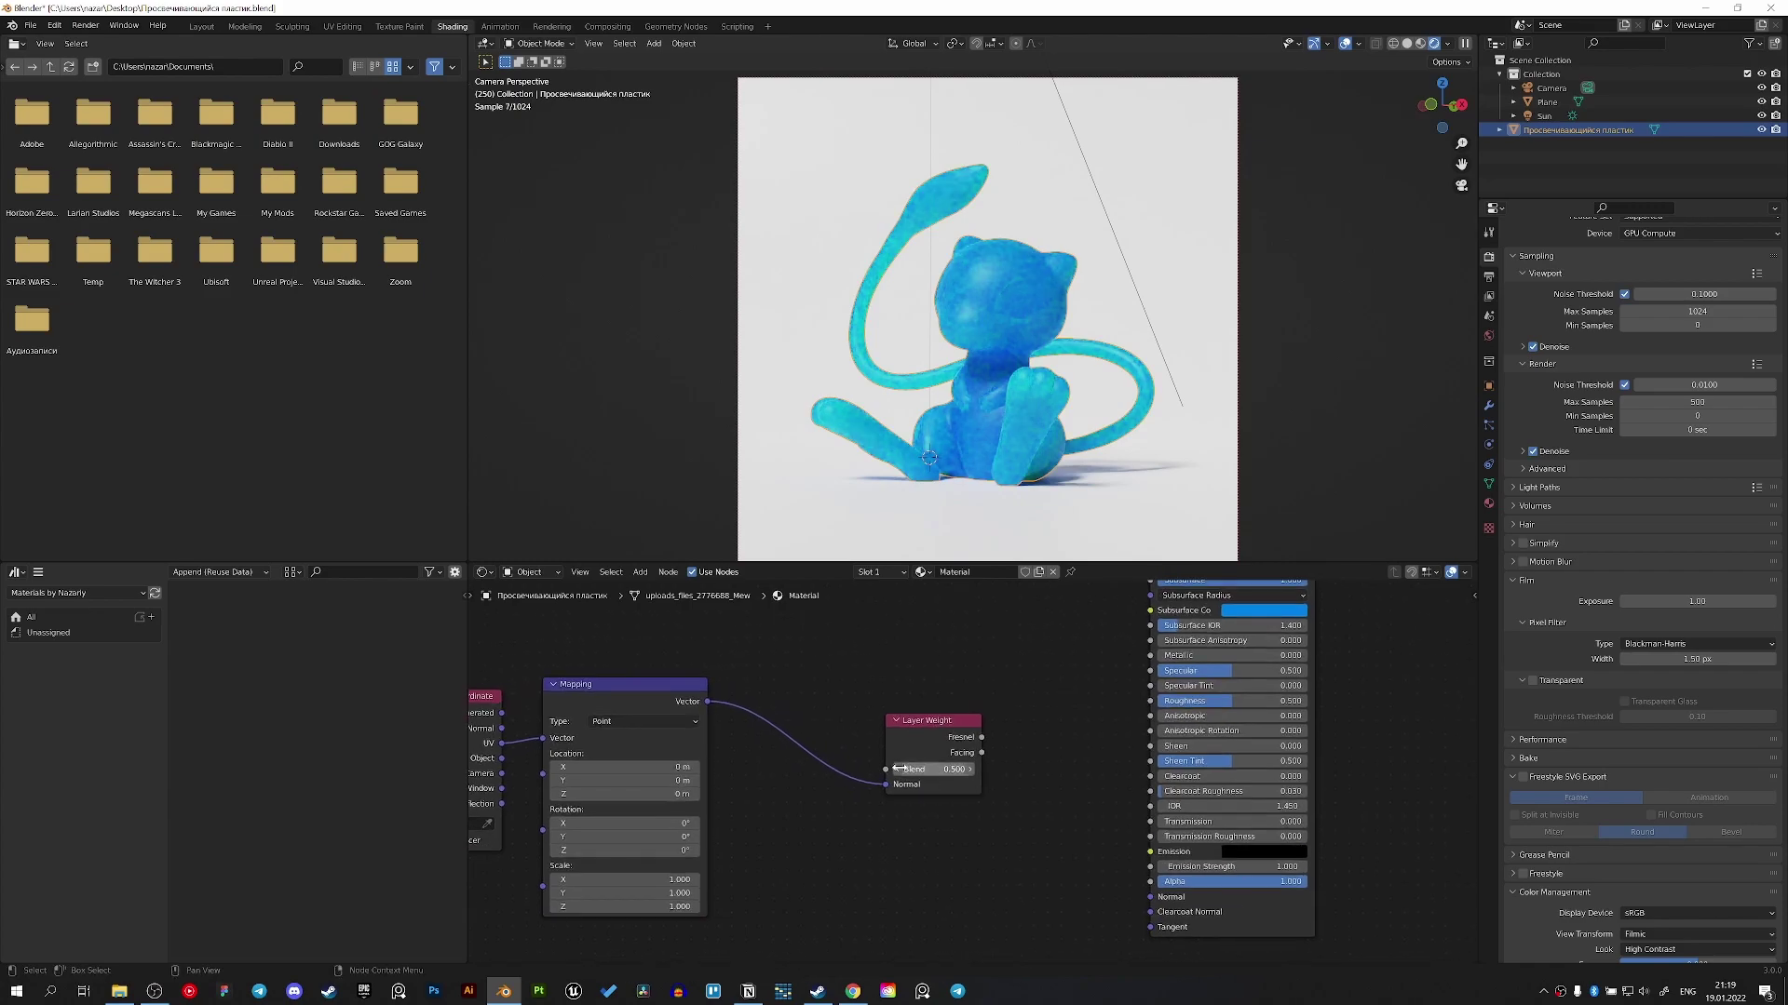
pyautogui.moveTo(531, 740); pyautogui.dragTo(696, 742, button='middle')
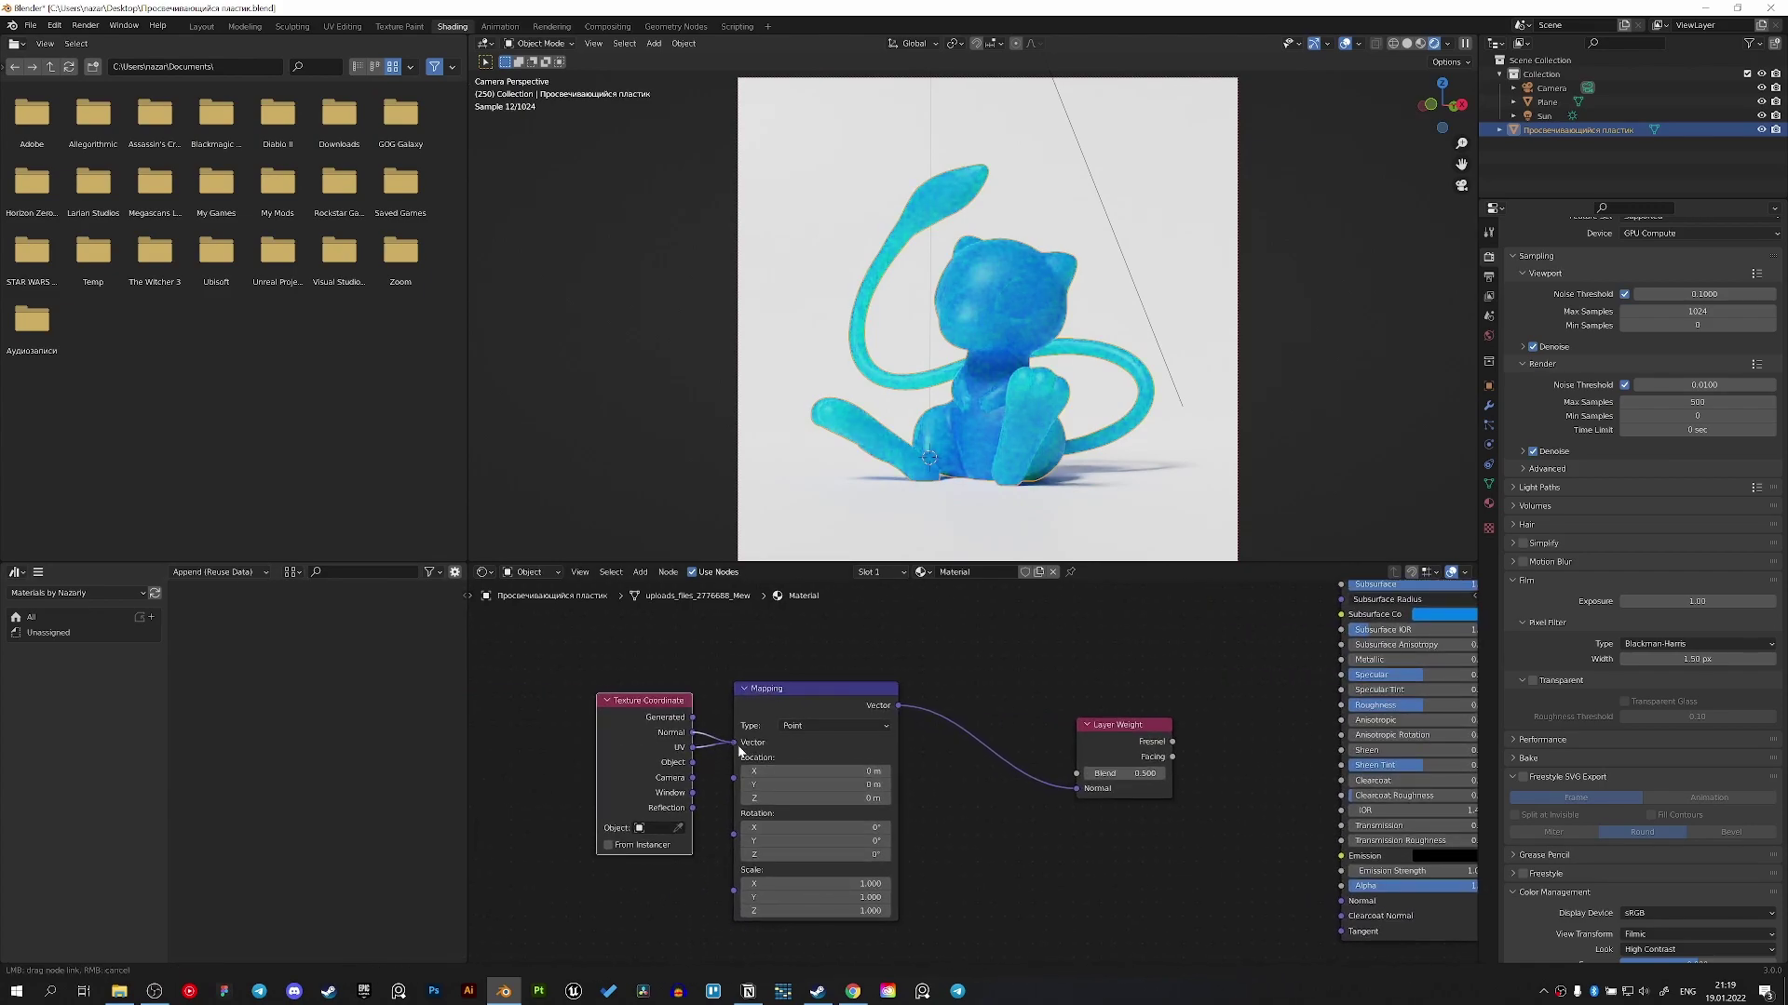
pyautogui.keyDown('ctrl'); pyautogui.scroll(-3, 864, 771); pyautogui.keyUp('ctrl')
pyautogui.moveTo(922, 735); pyautogui.dragTo(810, 746)
# - Add a ColorRamp fed by Layer Weight's Facing and preview it on the figurine in grayscale
pyautogui.hotkey('shift', 'a')
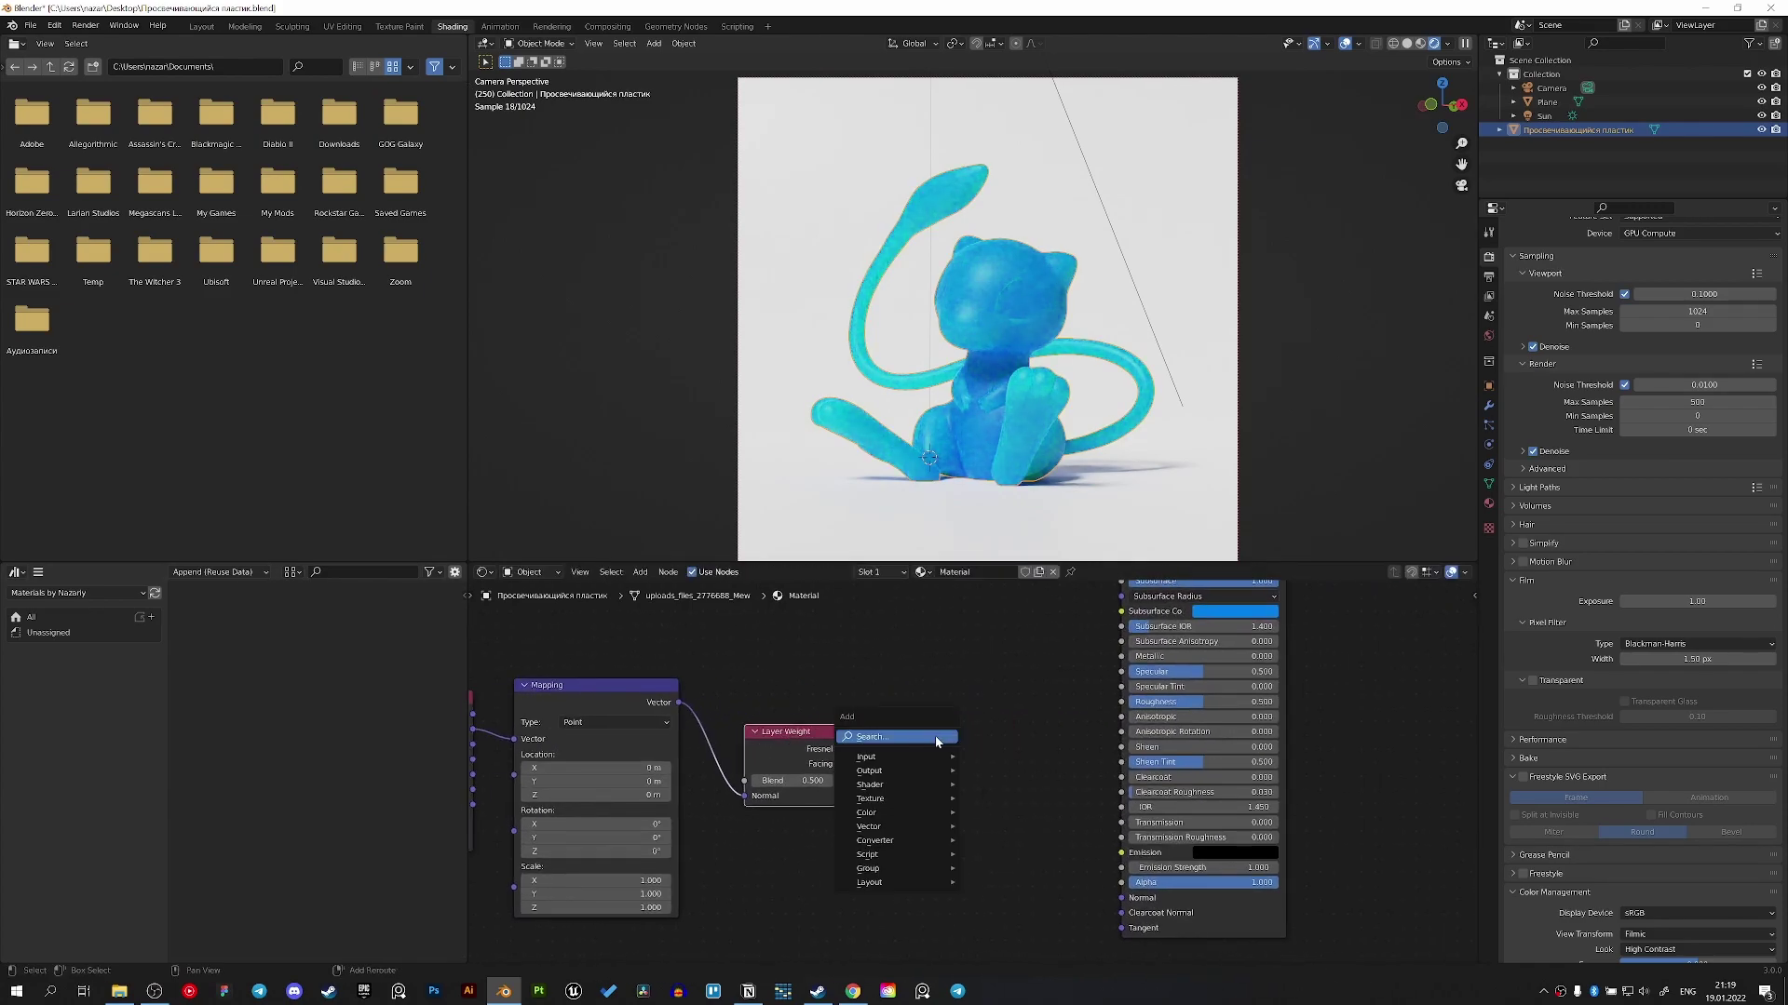
pyautogui.click(941, 737)
pyautogui.write('color')
pyautogui.click(962, 762)
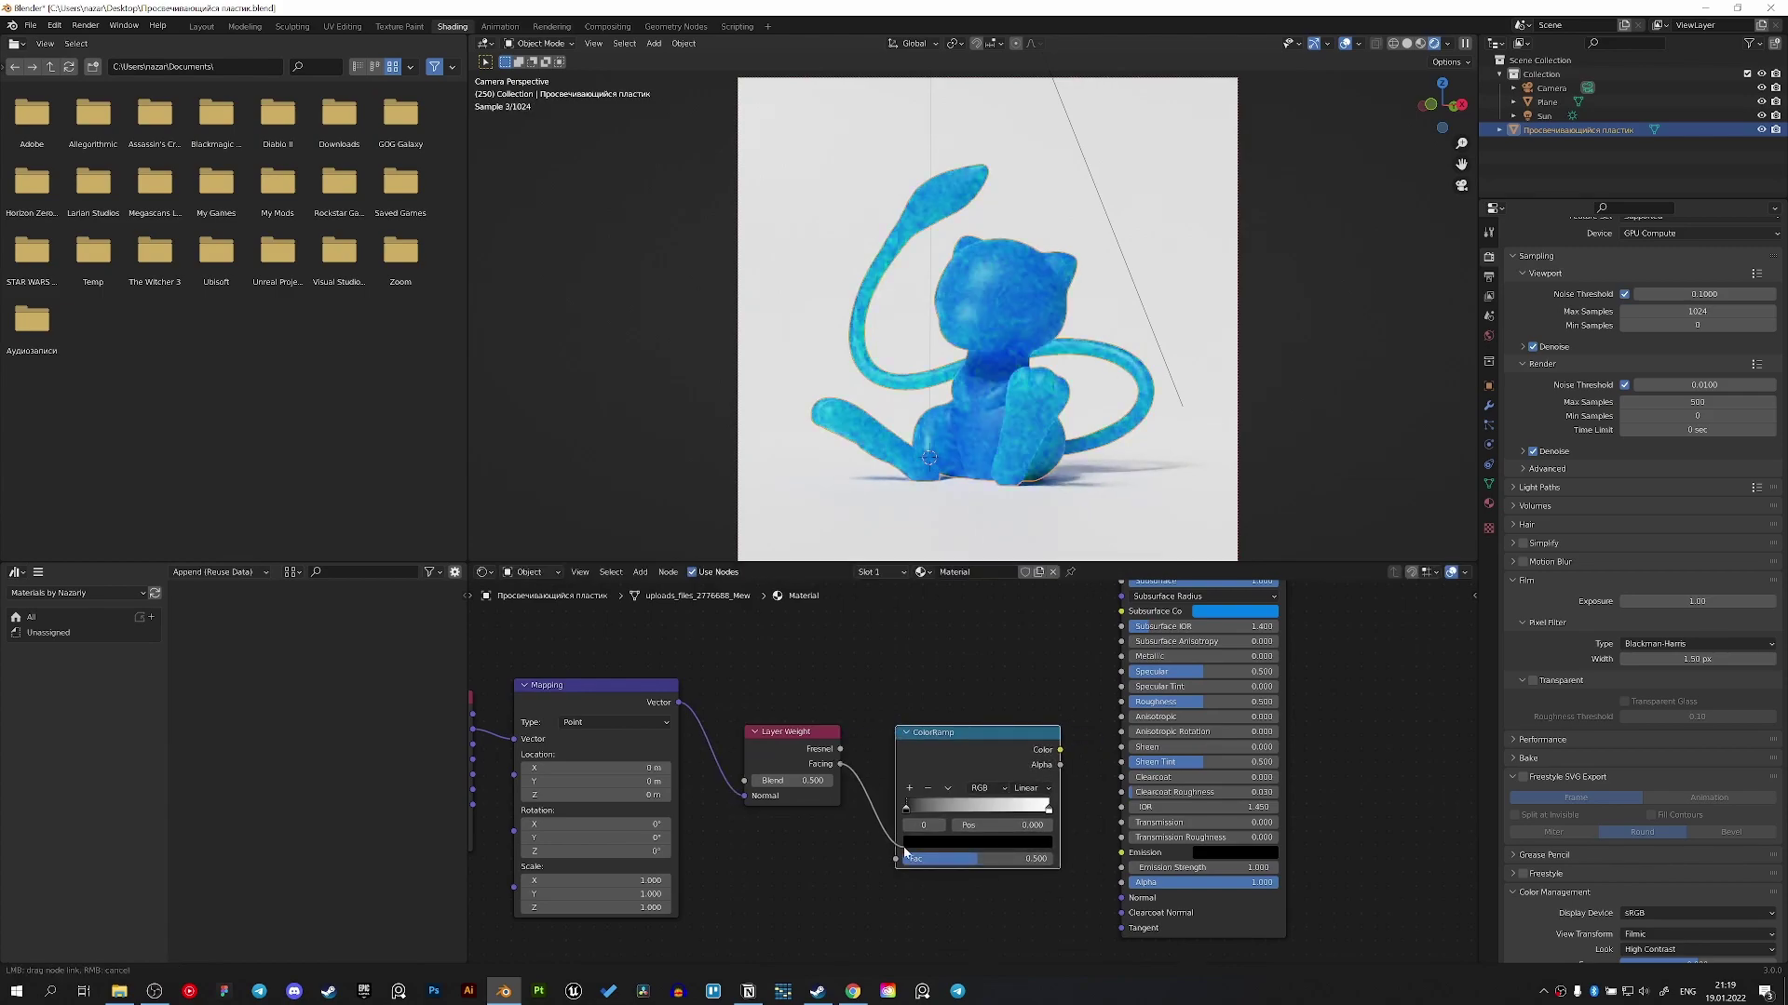
pyautogui.moveTo(839, 763); pyautogui.dragTo(895, 859)
pyautogui.moveTo(1124, 758); pyautogui.dragTo(982, 800, button='middle')
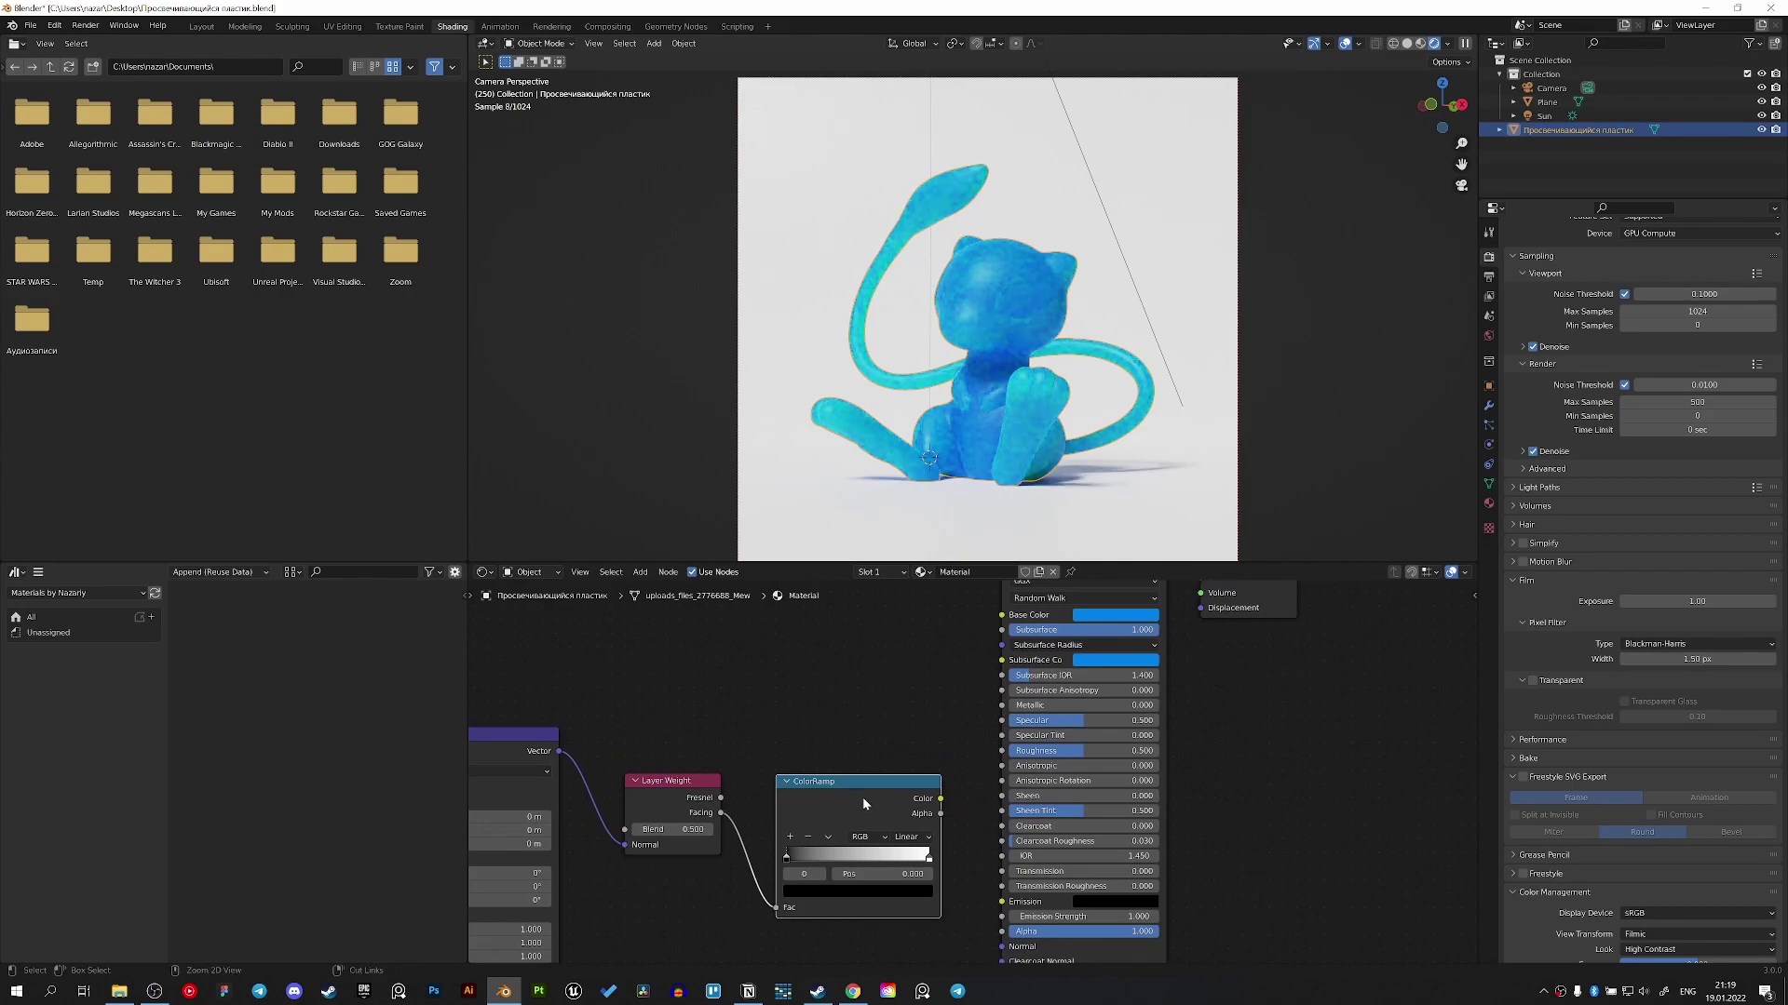
pyautogui.keyDown('ctrl'); pyautogui.keyDown('shift'); pyautogui.click(836, 793); pyautogui.keyUp('shift'); pyautogui.keyUp('ctrl')
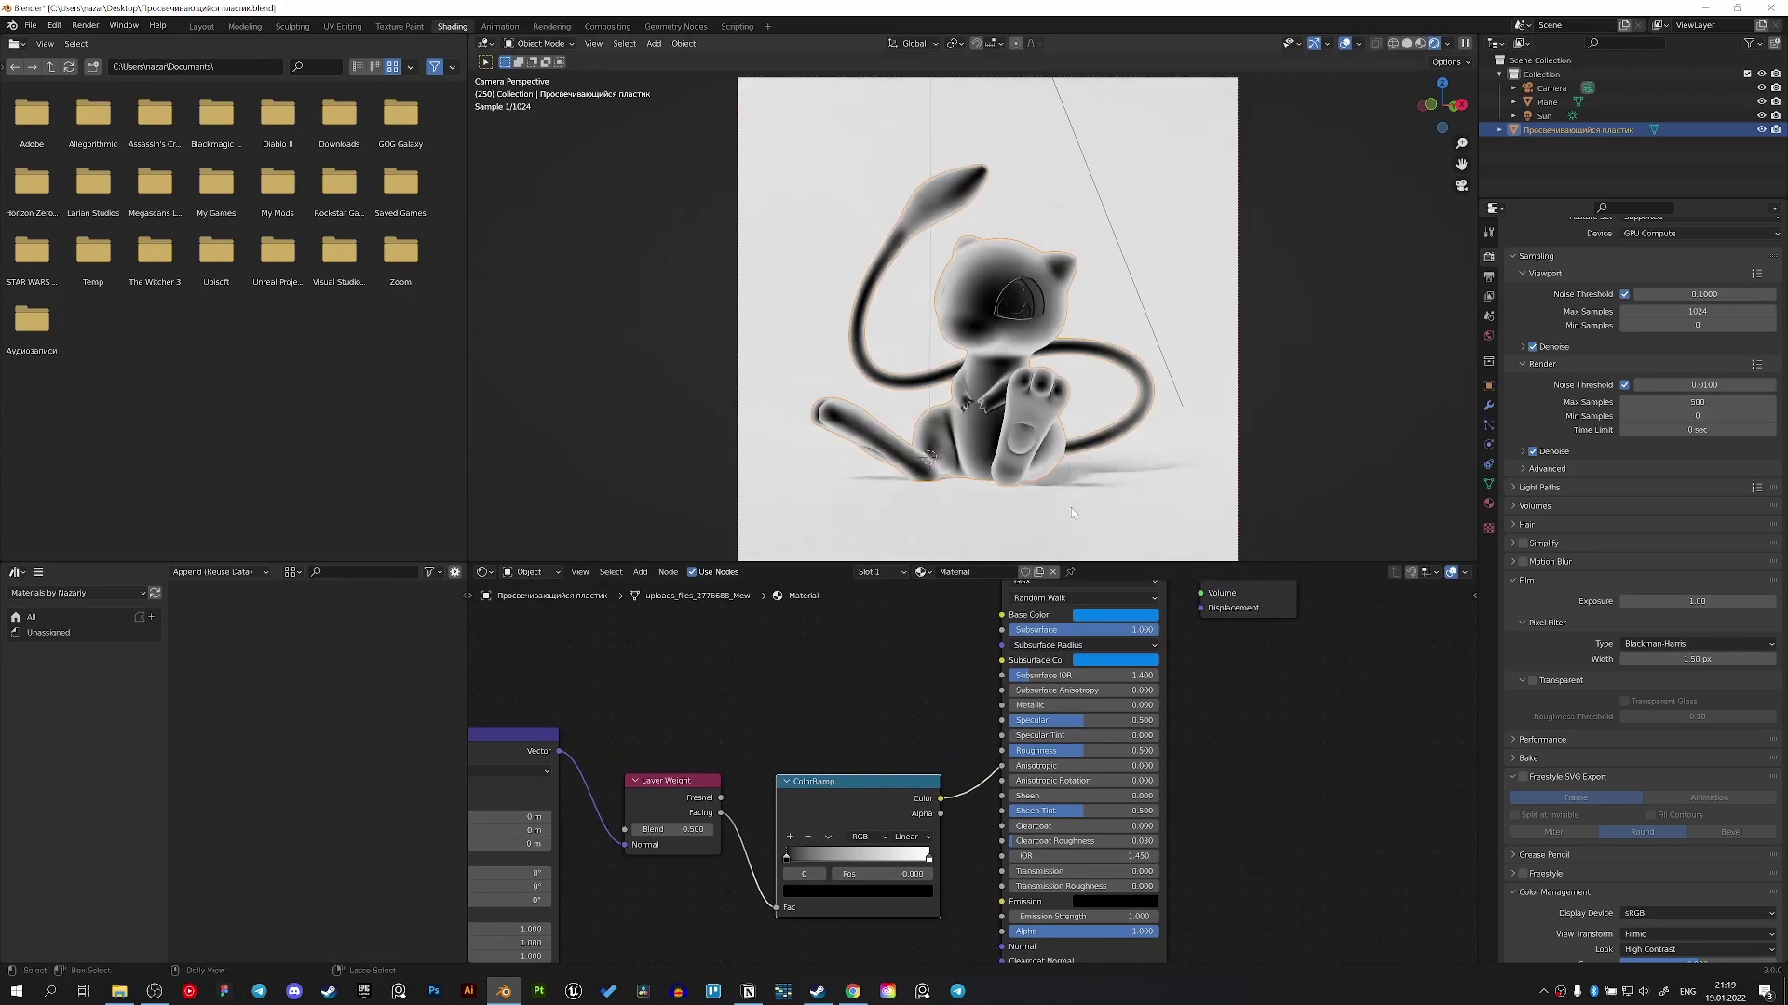
# - Set the Layer Weight Blend to 0.200
pyautogui.moveTo(859, 684)
pyautogui.mouseDown(button='middle')
pyautogui.moveTo(868, 638)
pyautogui.moveTo(731, 773)
pyautogui.mouseUp(button='middle')
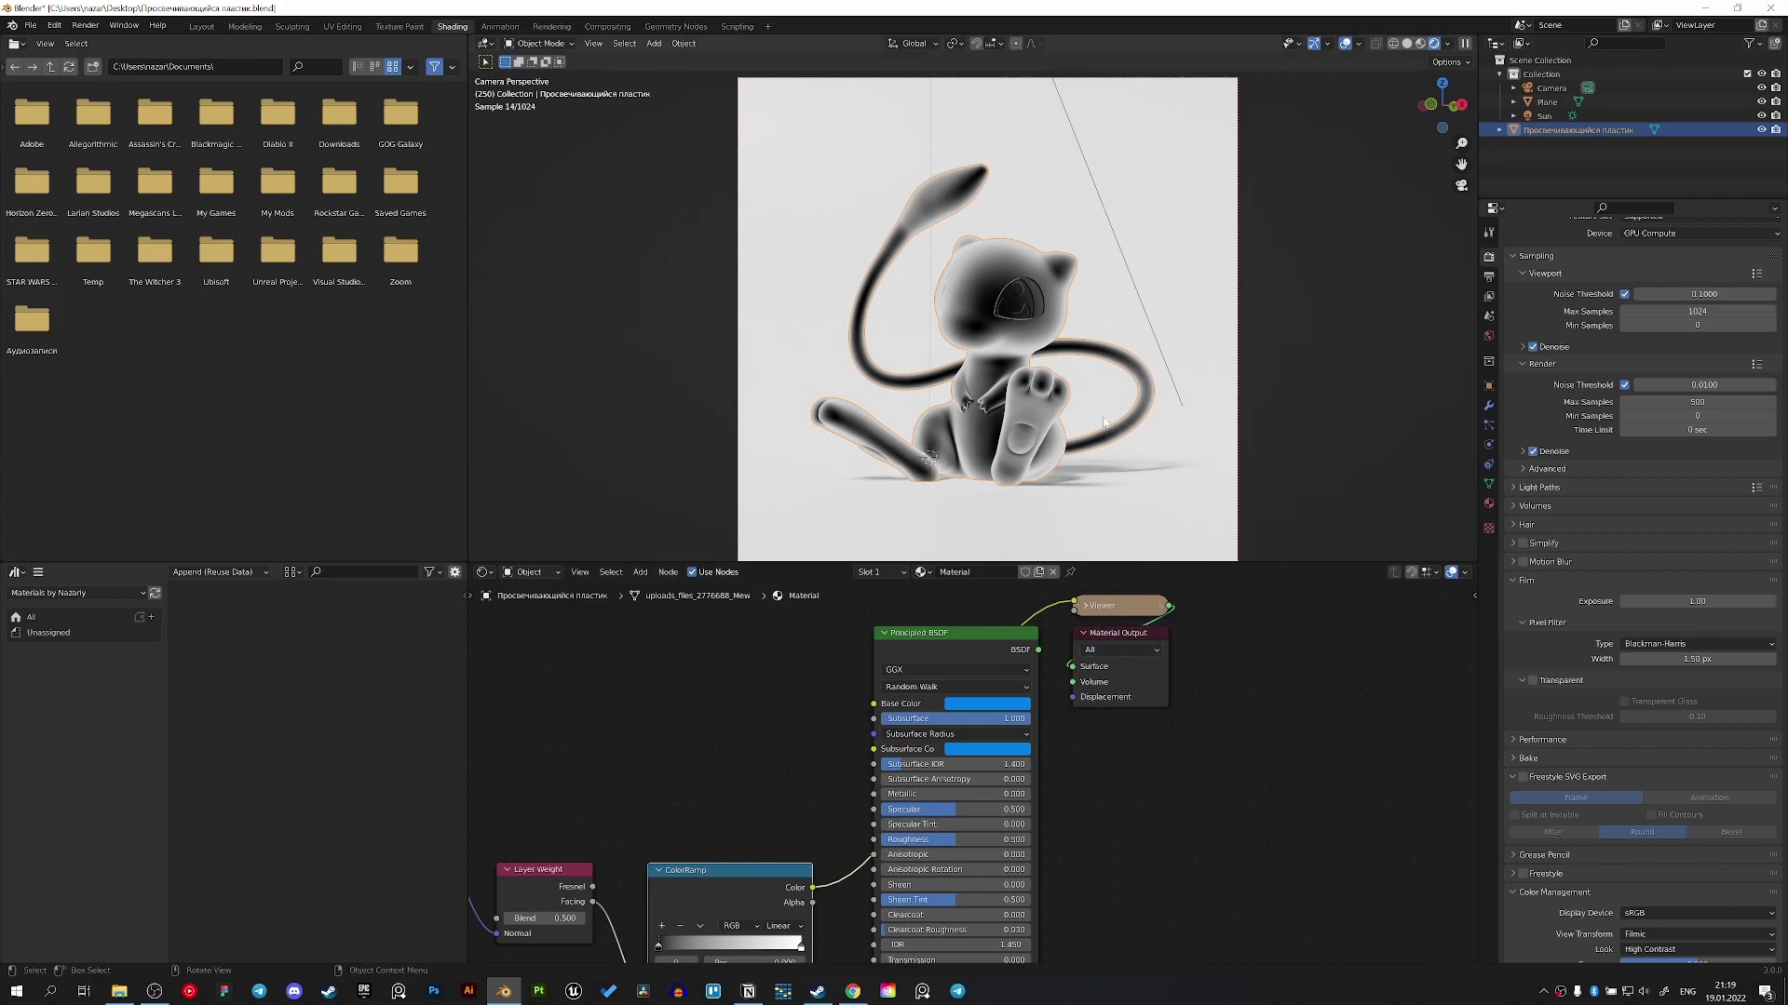
pyautogui.moveTo(652, 838); pyautogui.dragTo(847, 596, button='middle')
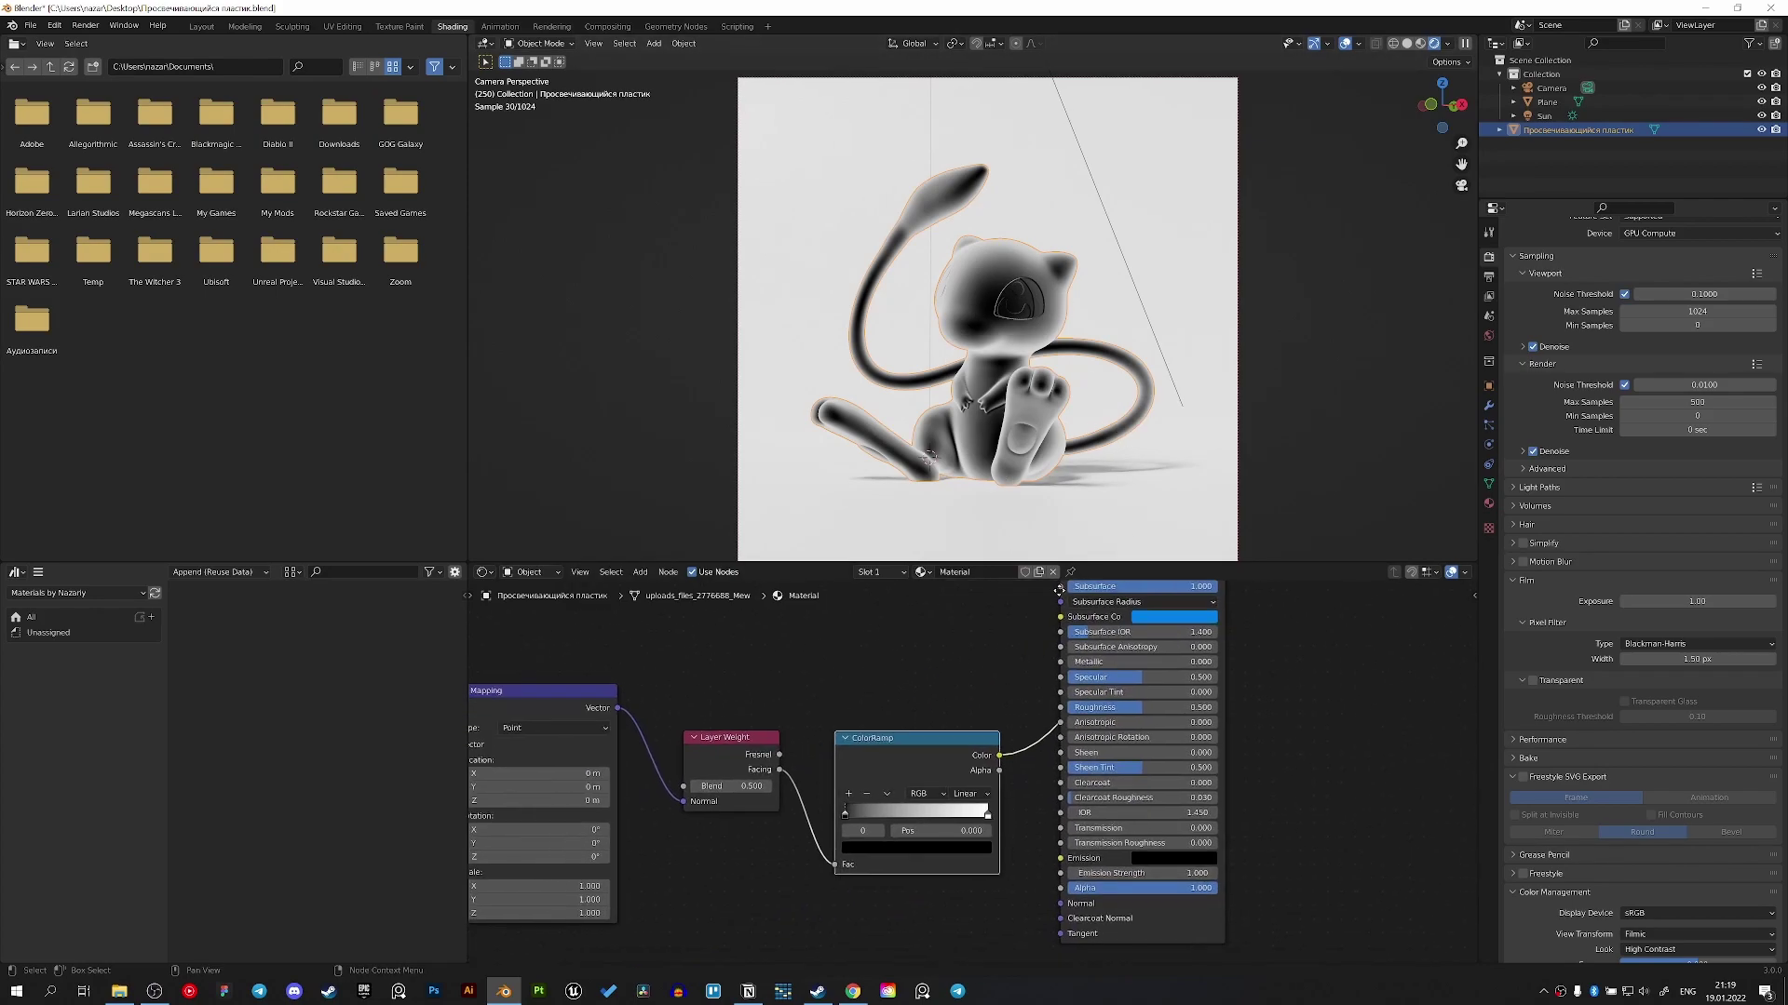
pyautogui.scroll(3, 724, 891)
pyautogui.scroll(2, 621, 836)
pyautogui.moveTo(620, 836); pyautogui.dragTo(975, 809, button='middle')
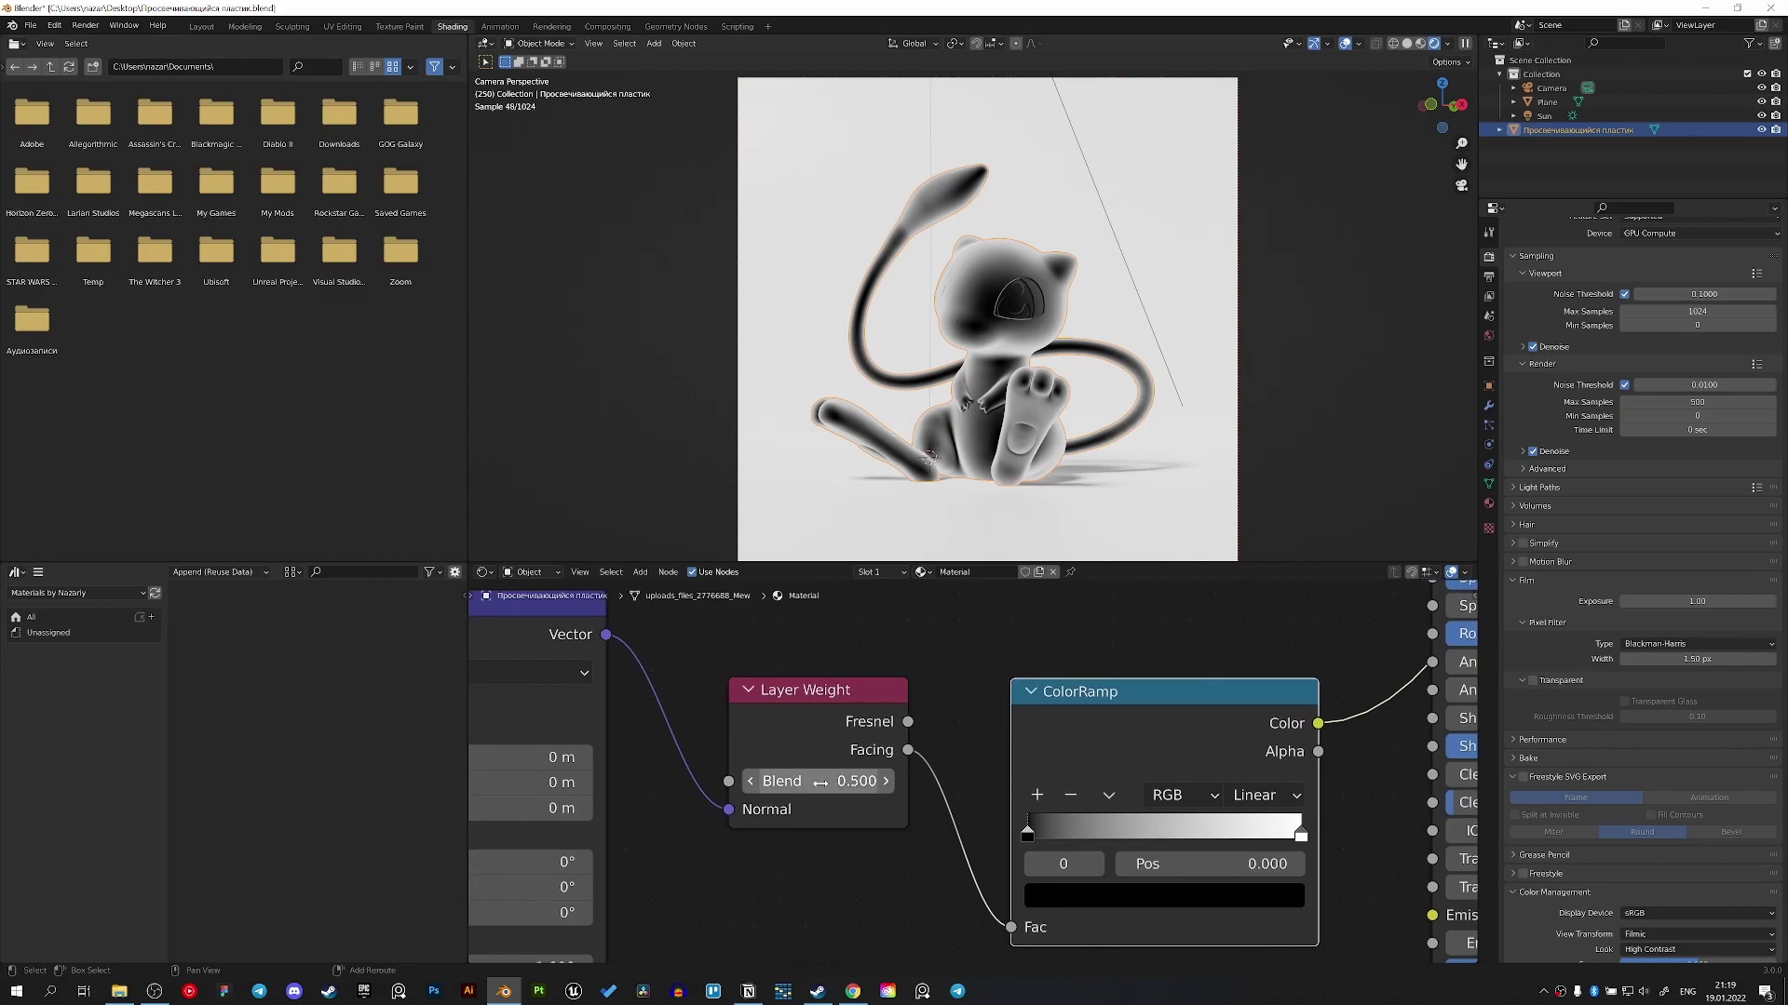
pyautogui.moveTo(813, 782)
pyautogui.mouseDown()
pyautogui.moveTo(726, 782)
pyautogui.moveTo(745, 782)
pyautogui.mouseUp()
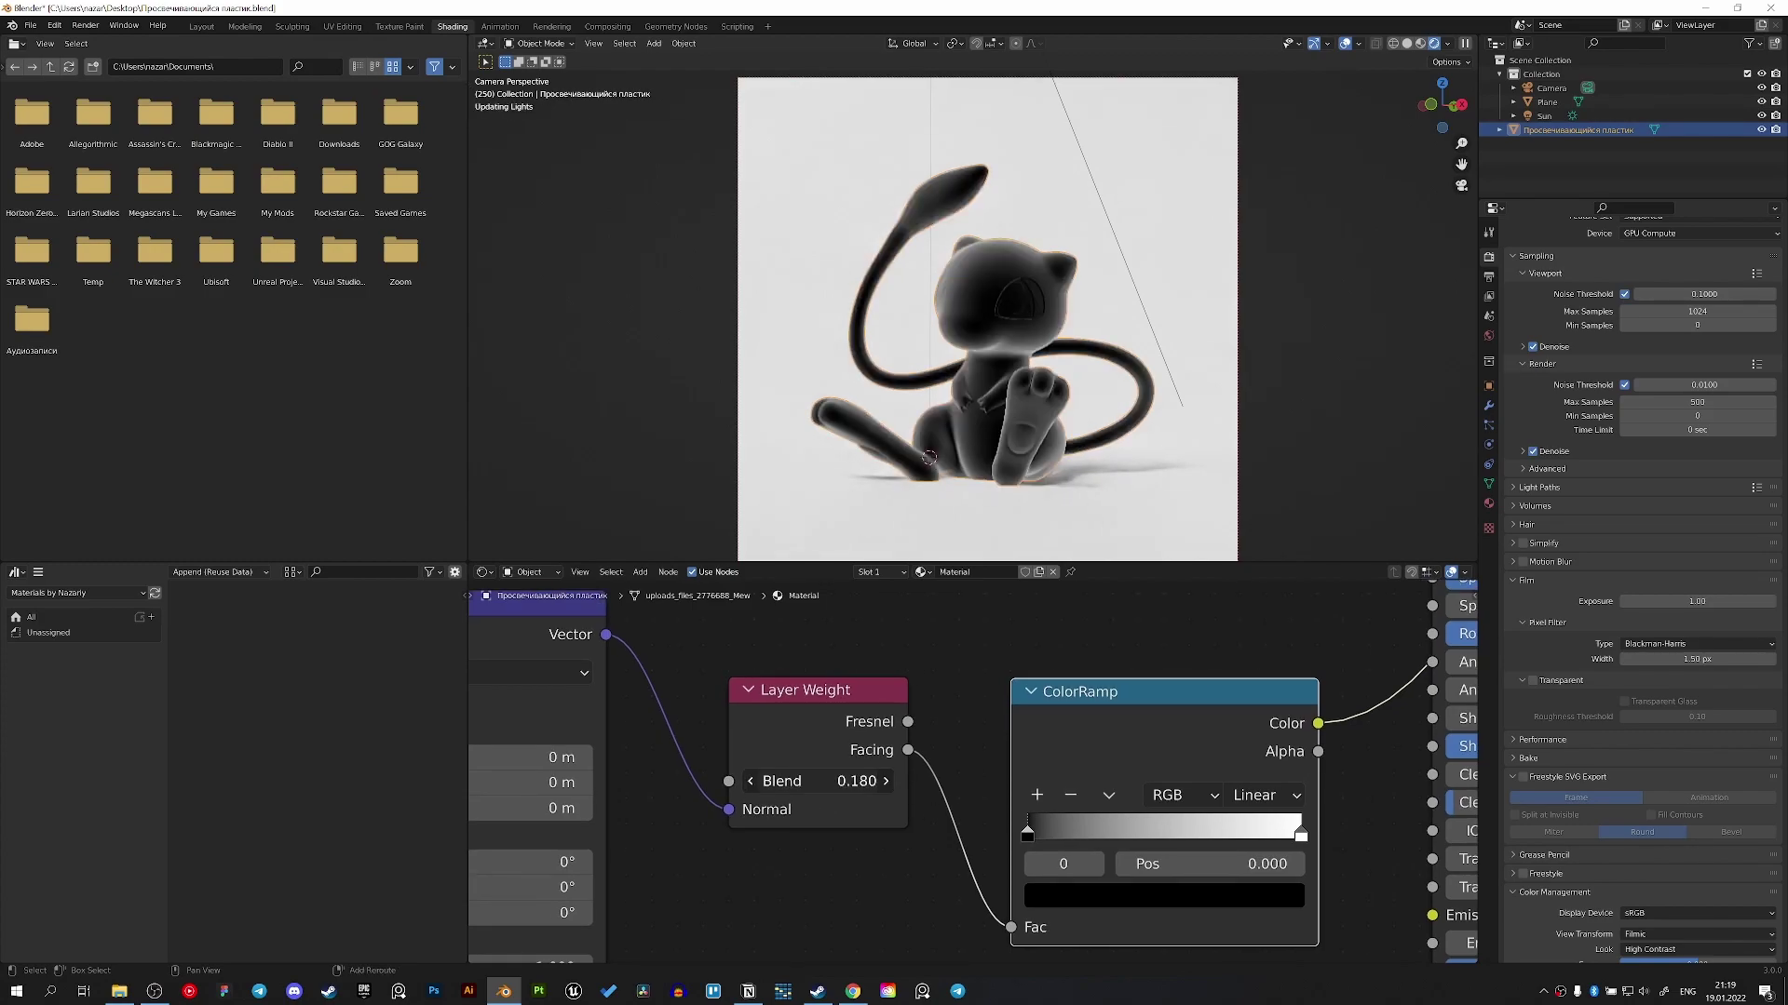
pyautogui.click(810, 781)
pyautogui.press('BackSpace')
pyautogui.press('BackSpace')
pyautogui.write('2')
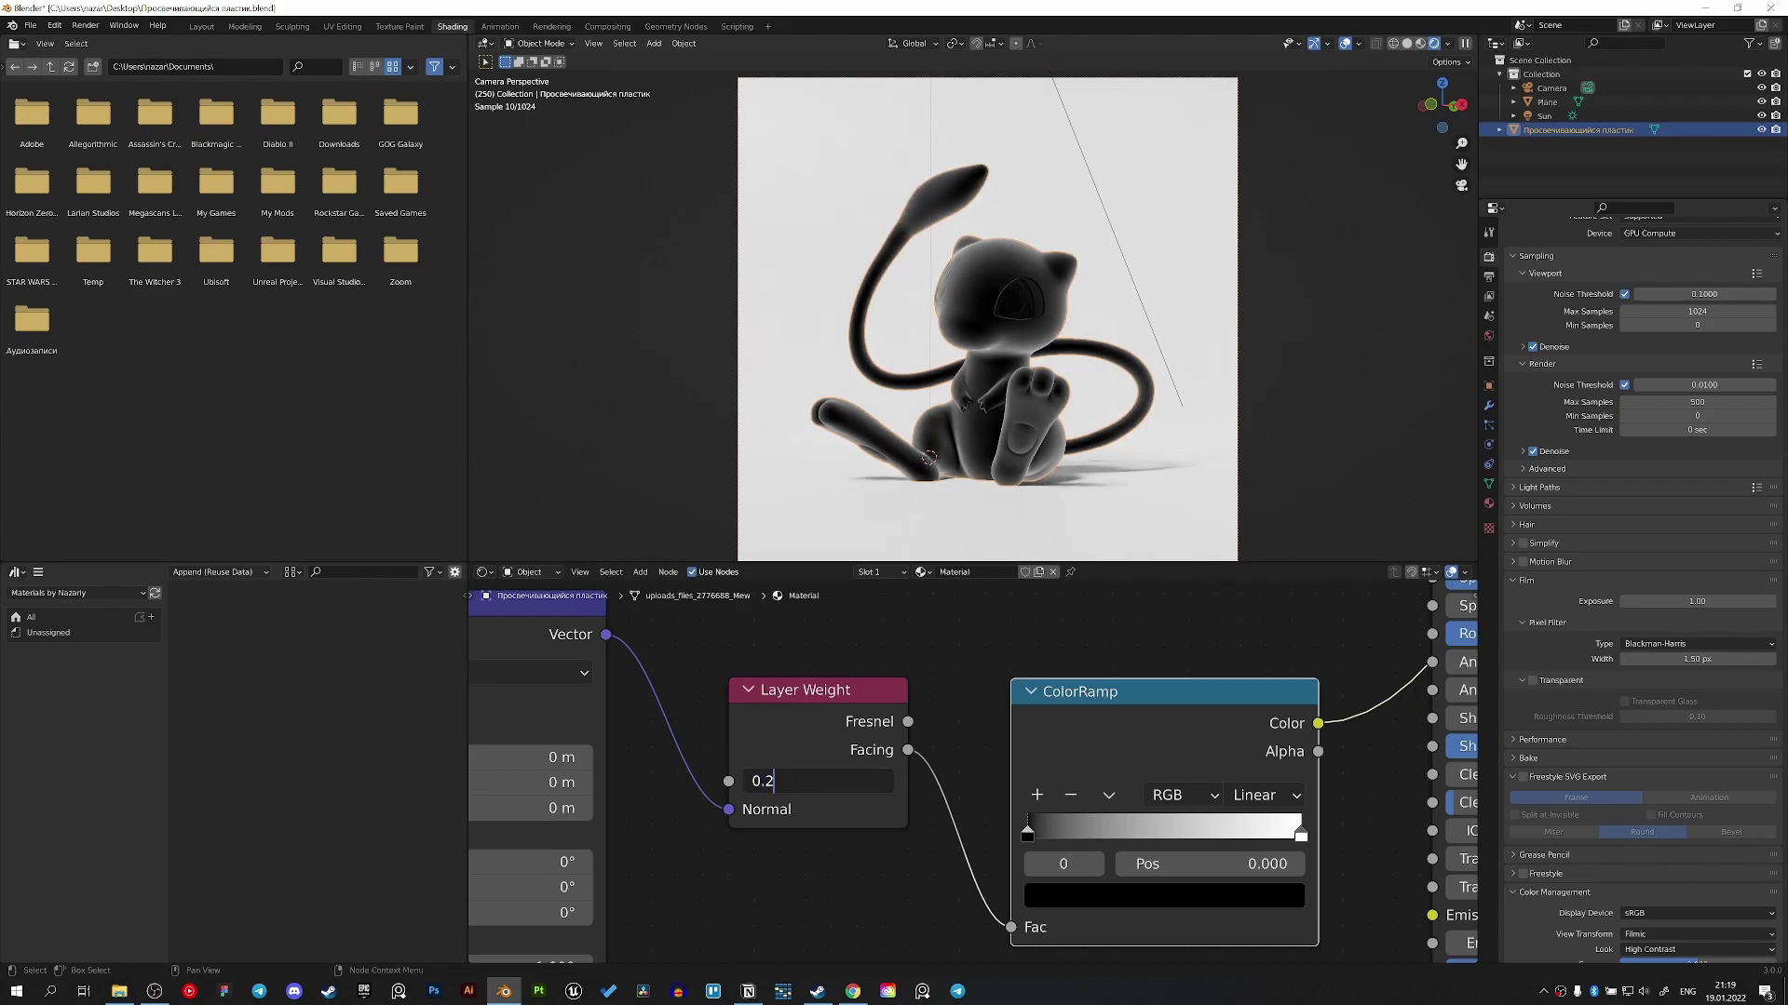
pyautogui.press('Return')
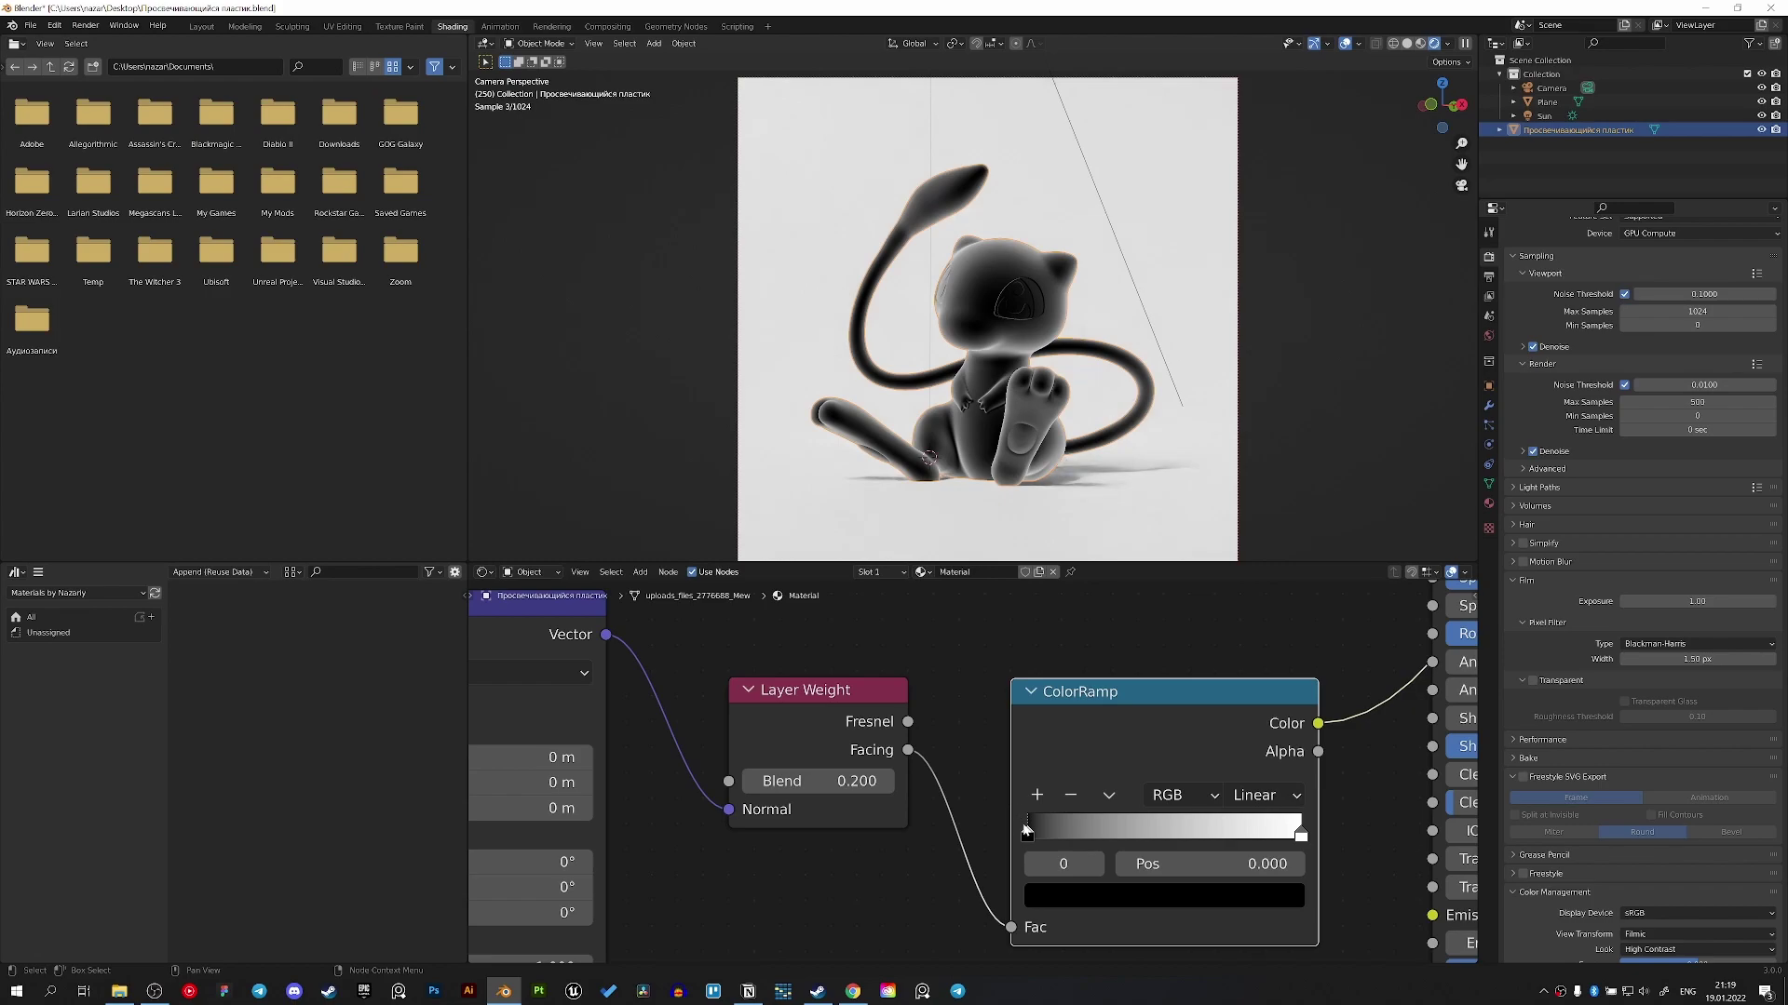
# - Move the ColorRamp's black stop to position 0.103
pyautogui.moveTo(1027, 831)
pyautogui.mouseDown()
pyautogui.moveTo(1121, 831)
pyautogui.moveTo(1055, 831)
pyautogui.mouseUp()
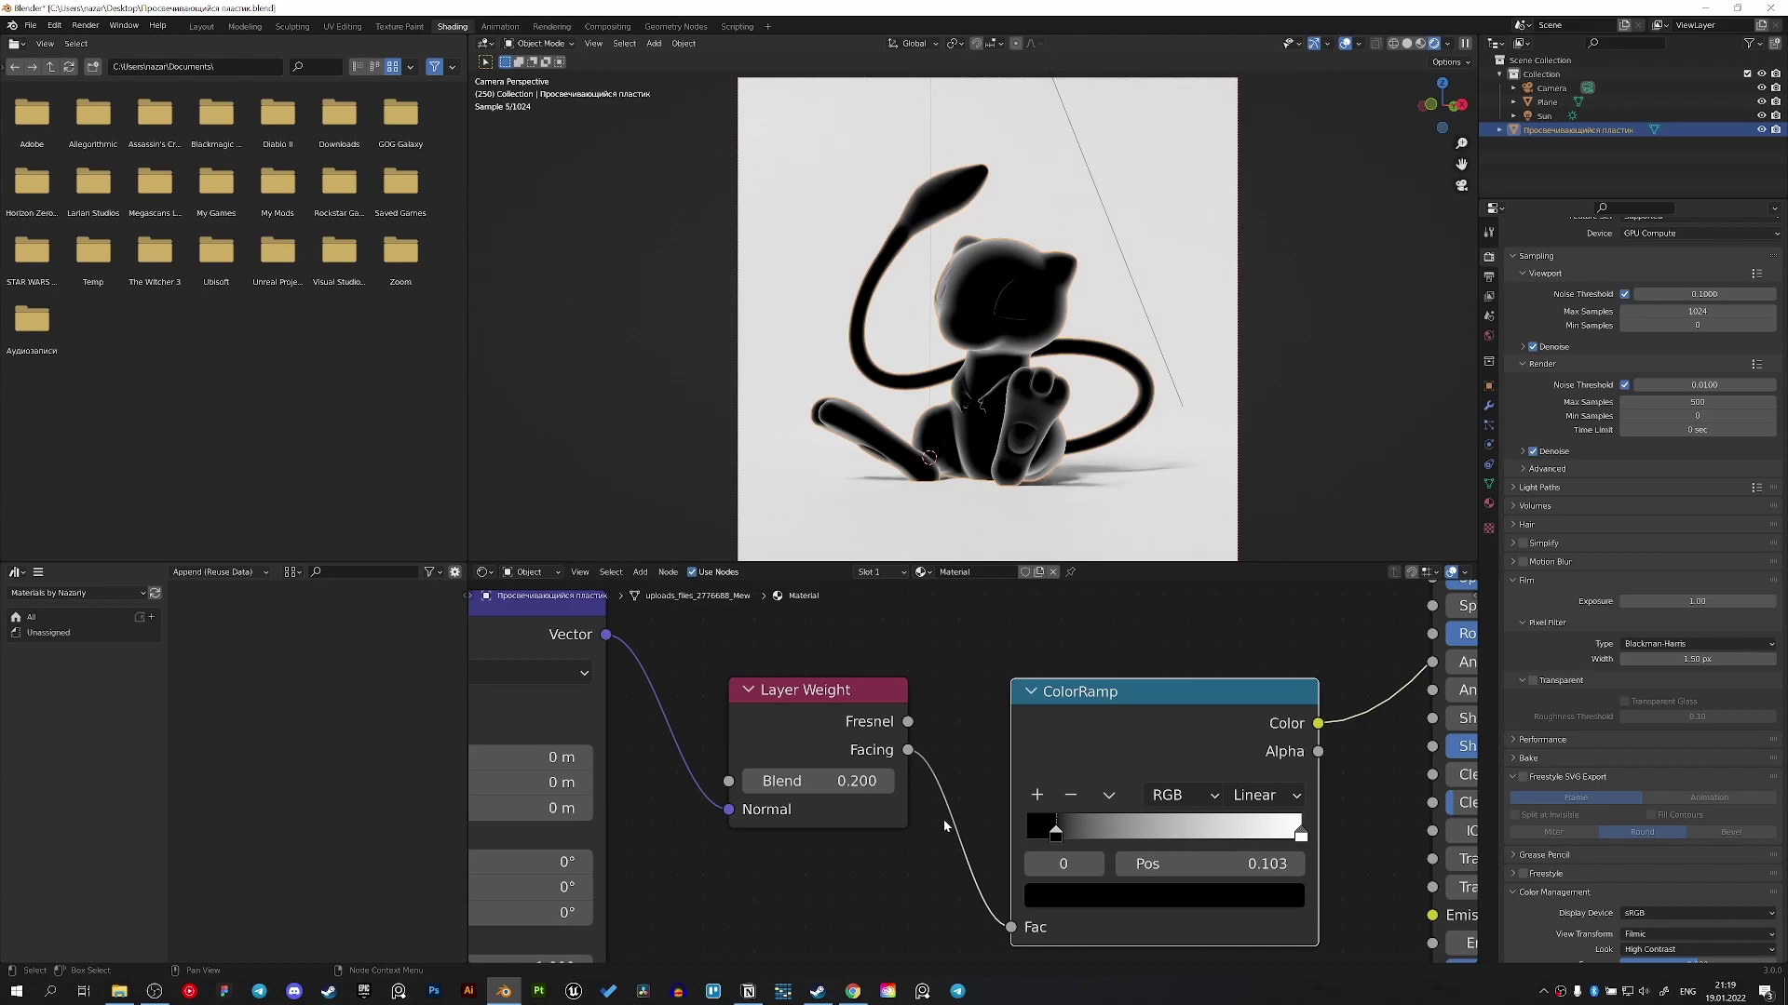
pyautogui.scroll(-2, 944, 824)
pyautogui.scroll(-1, 1087, 737)
pyautogui.scroll(-1, 1087, 737)
# - Reconnect the Principled BSDF to Material Output and wire ColorRamp Color into its Emission
pyautogui.scroll(-1, 1137, 677)
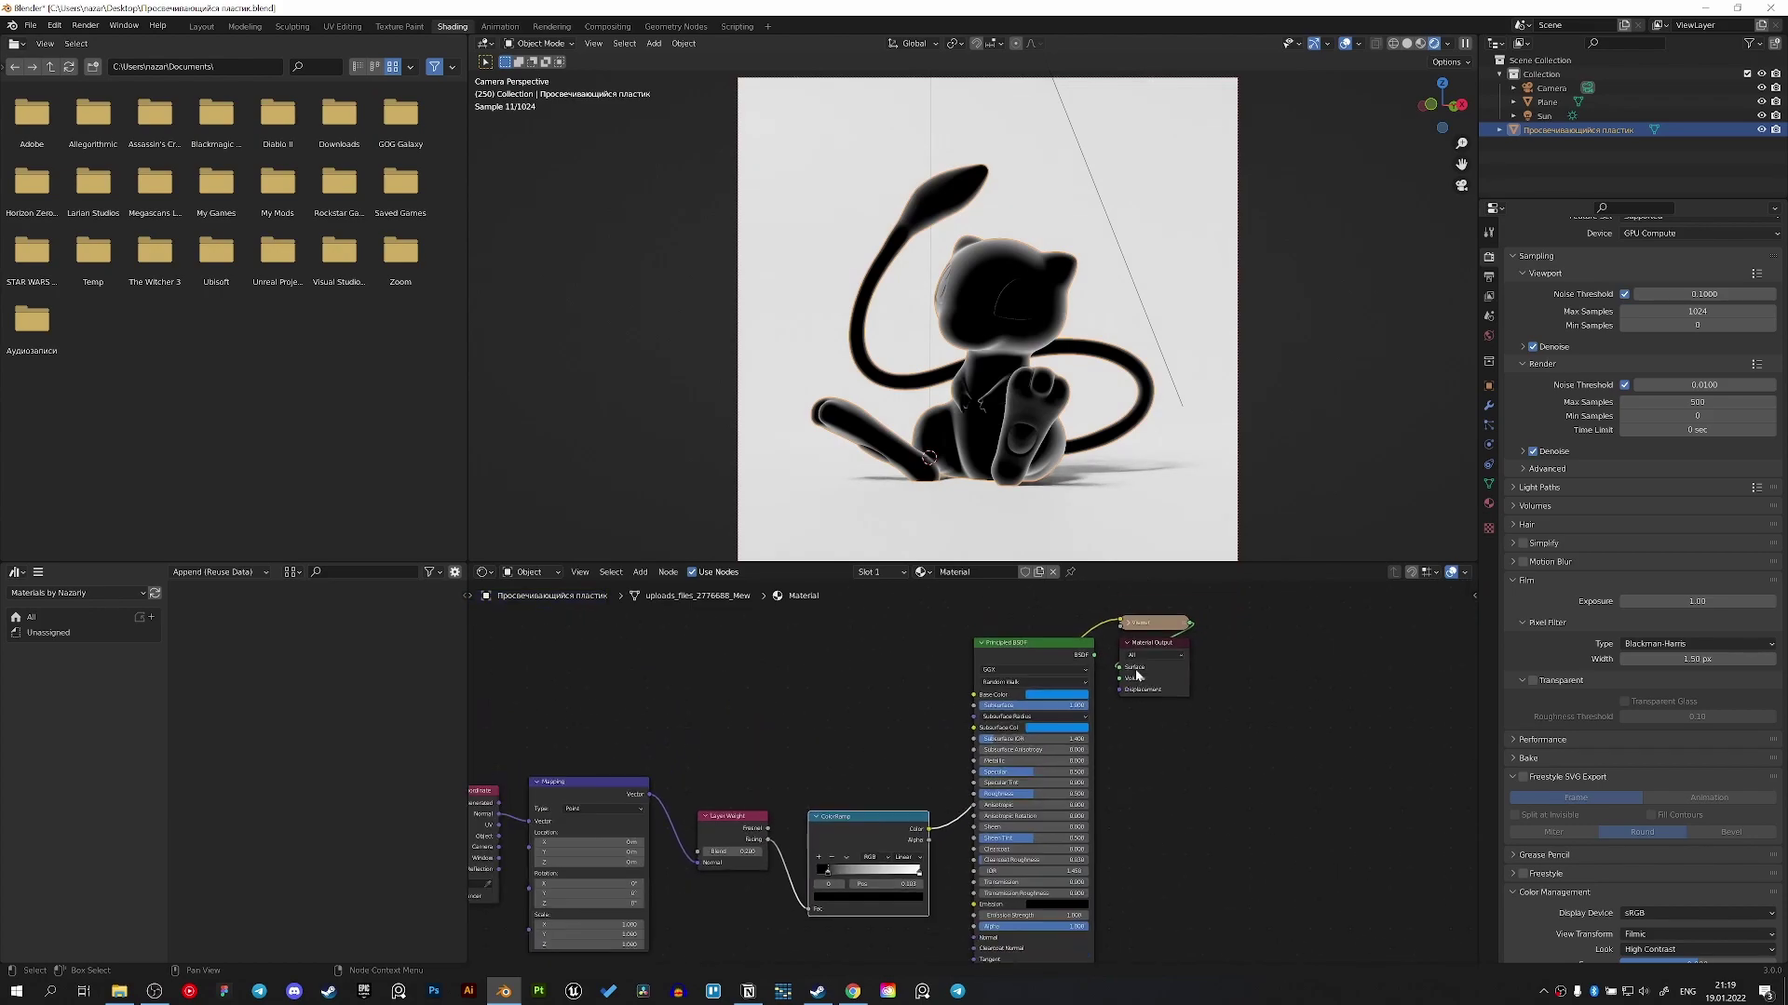
pyautogui.keyDown('ctrl'); pyautogui.keyDown('shift'); pyautogui.click(1036, 650); pyautogui.keyUp('shift'); pyautogui.keyUp('ctrl')
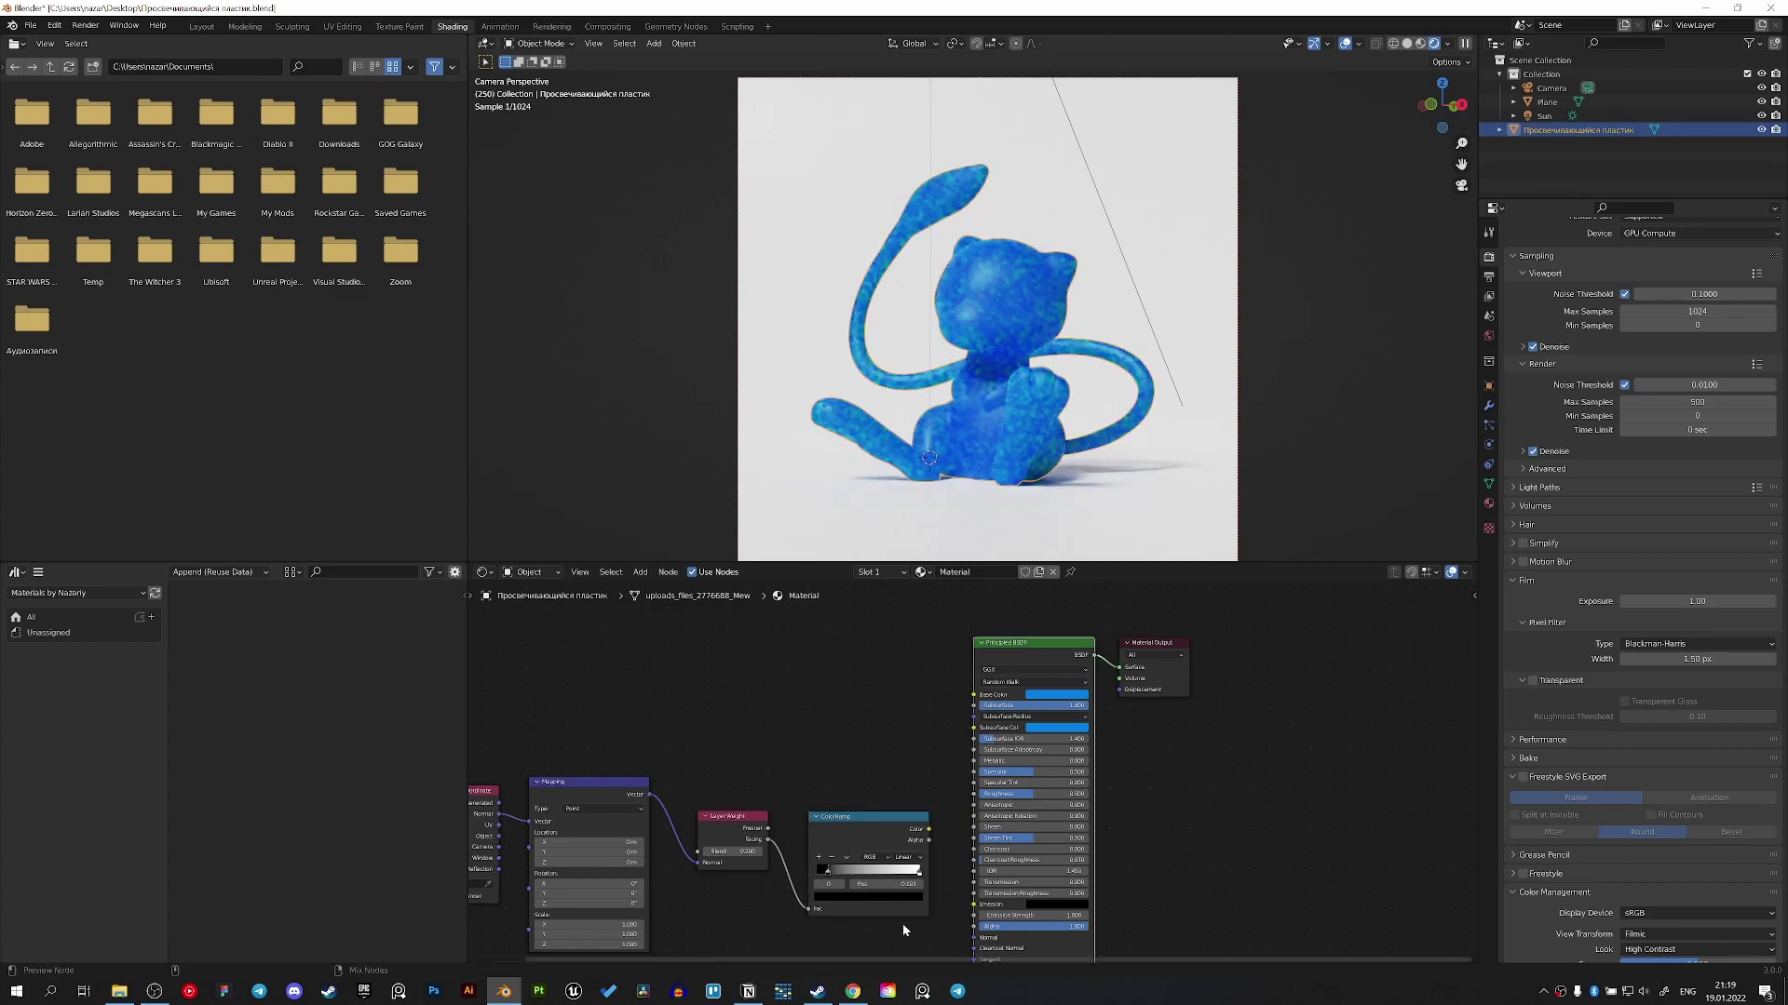
pyautogui.moveTo(908, 841); pyautogui.dragTo(908, 794, button='middle')
pyautogui.scroll(2, 909, 794)
pyautogui.moveTo(915, 732); pyautogui.dragTo(975, 838)
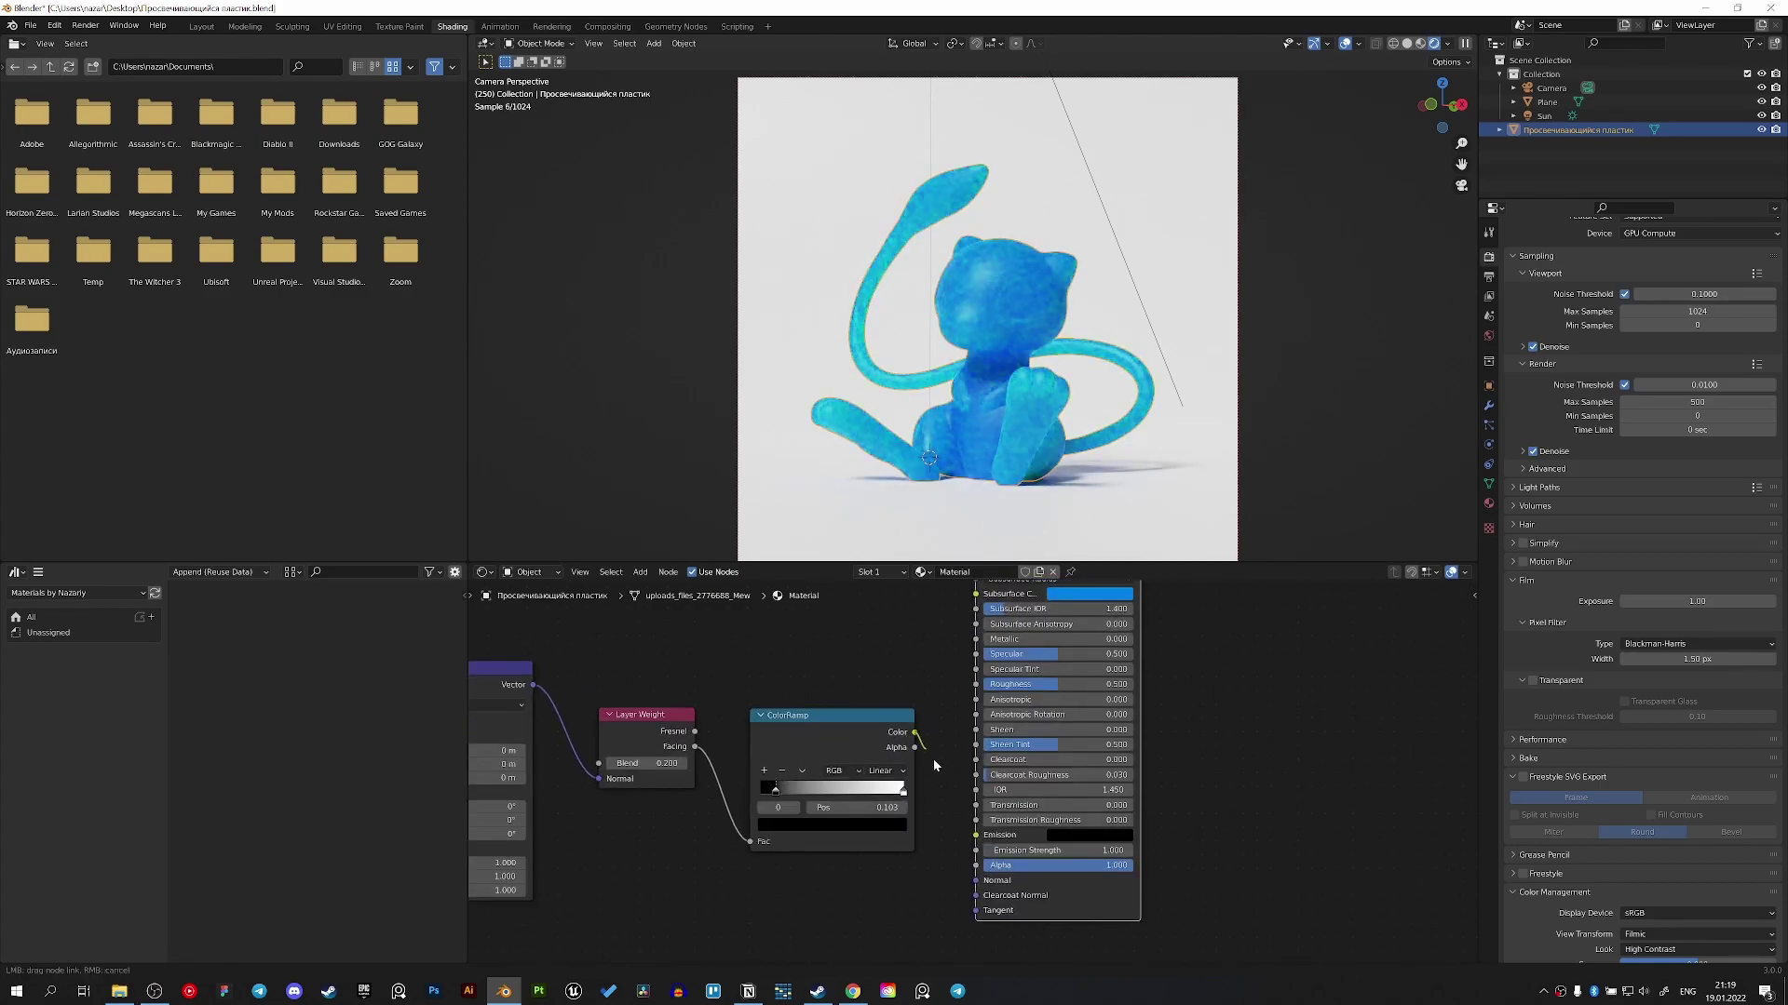
pyautogui.scroll(3, 1052, 811)
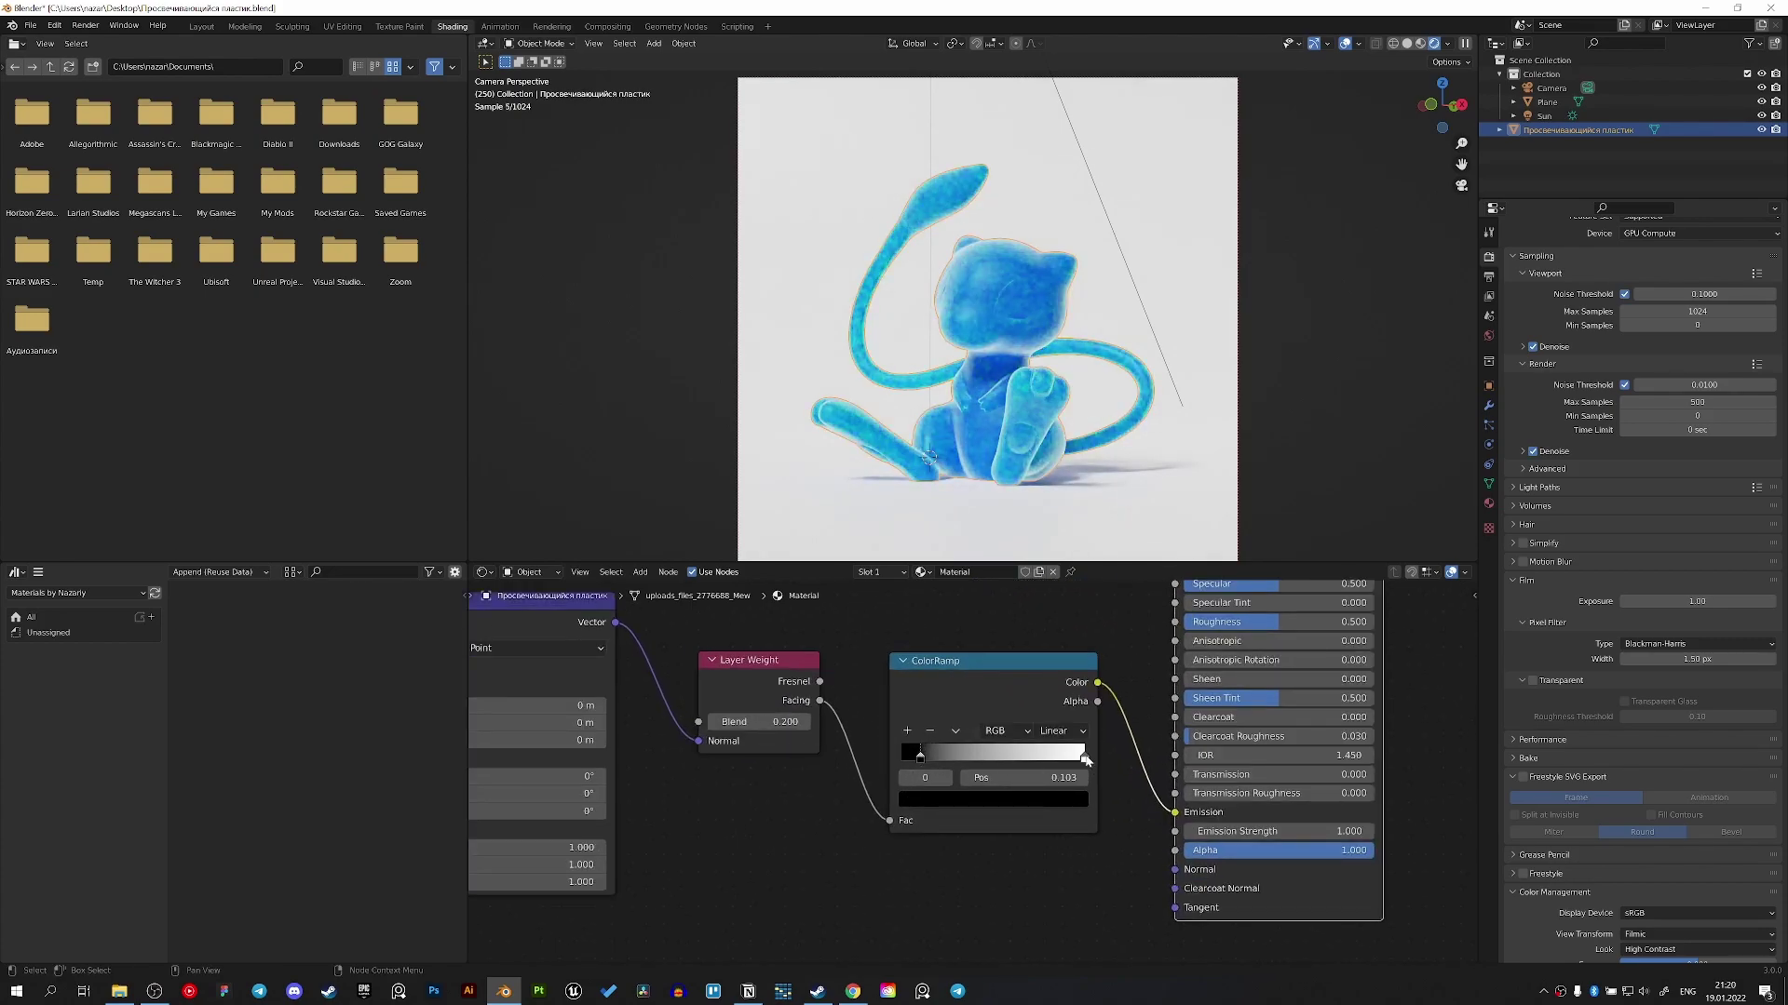
# - Set the ColorRamp's white stop to cyan 00EDFF
pyautogui.click(1084, 756)
pyautogui.click(1062, 805)
pyautogui.click(976, 551)
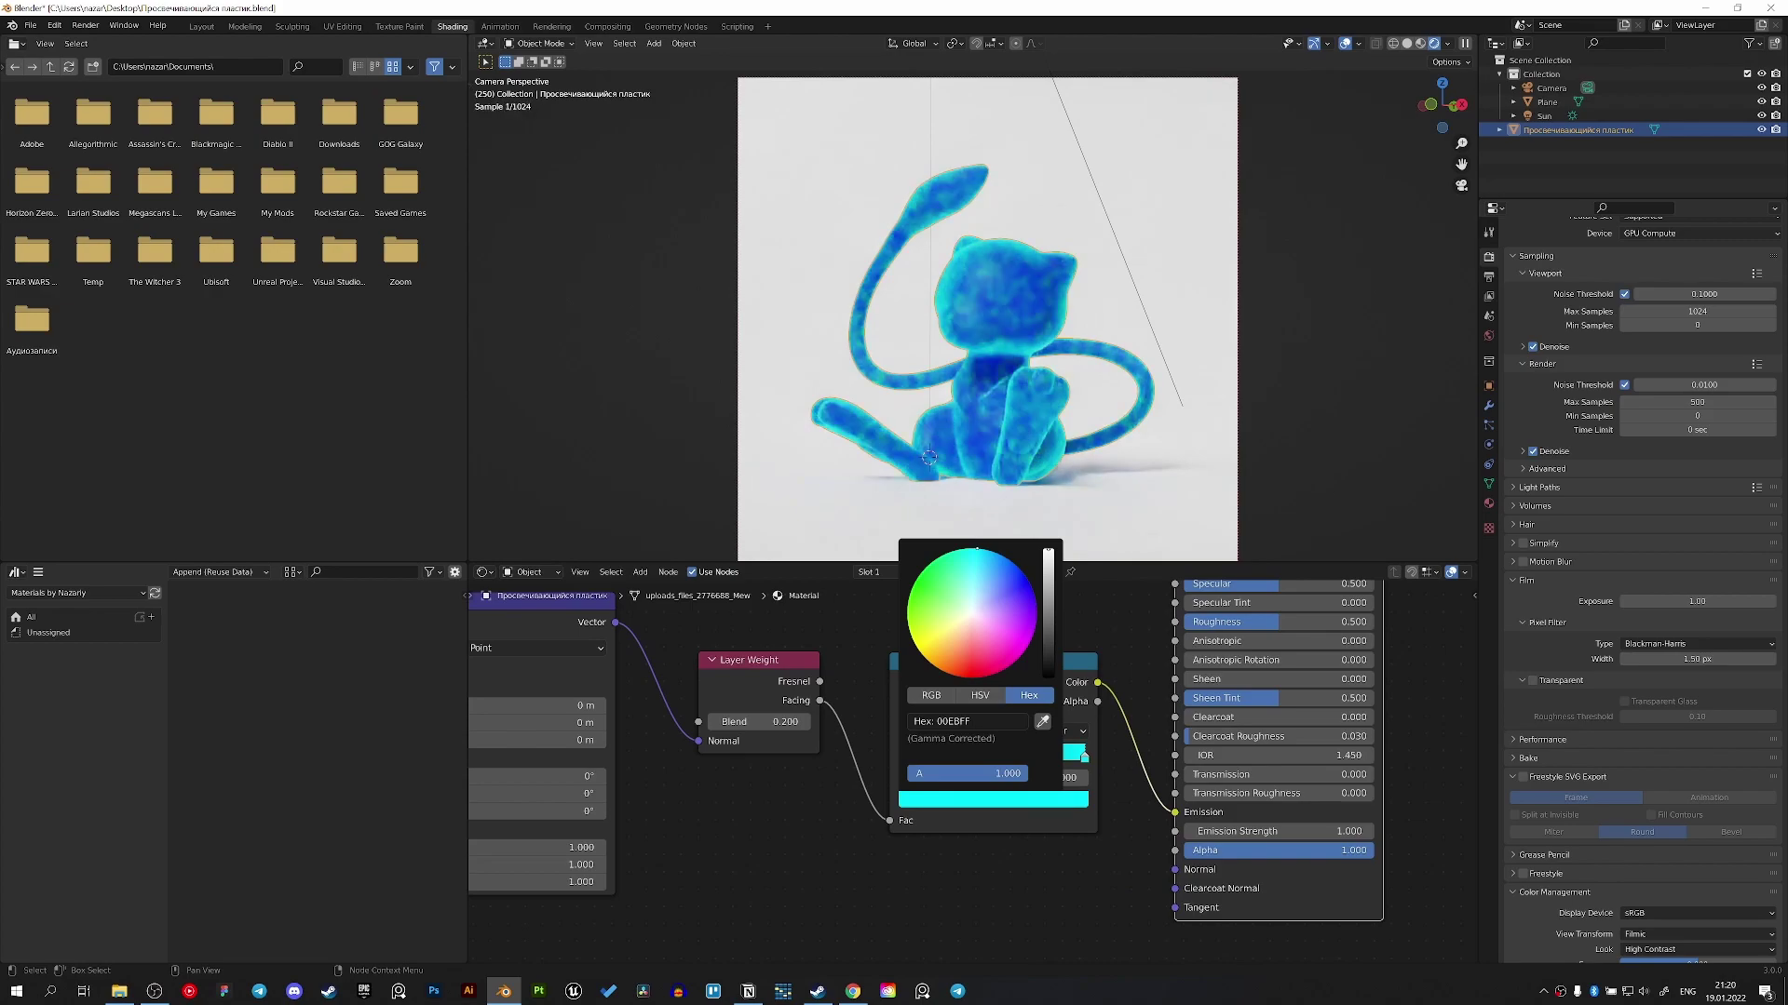
# - Paste blue 0080E7 into the ColorRamp's black stop
pyautogui.click(919, 757)
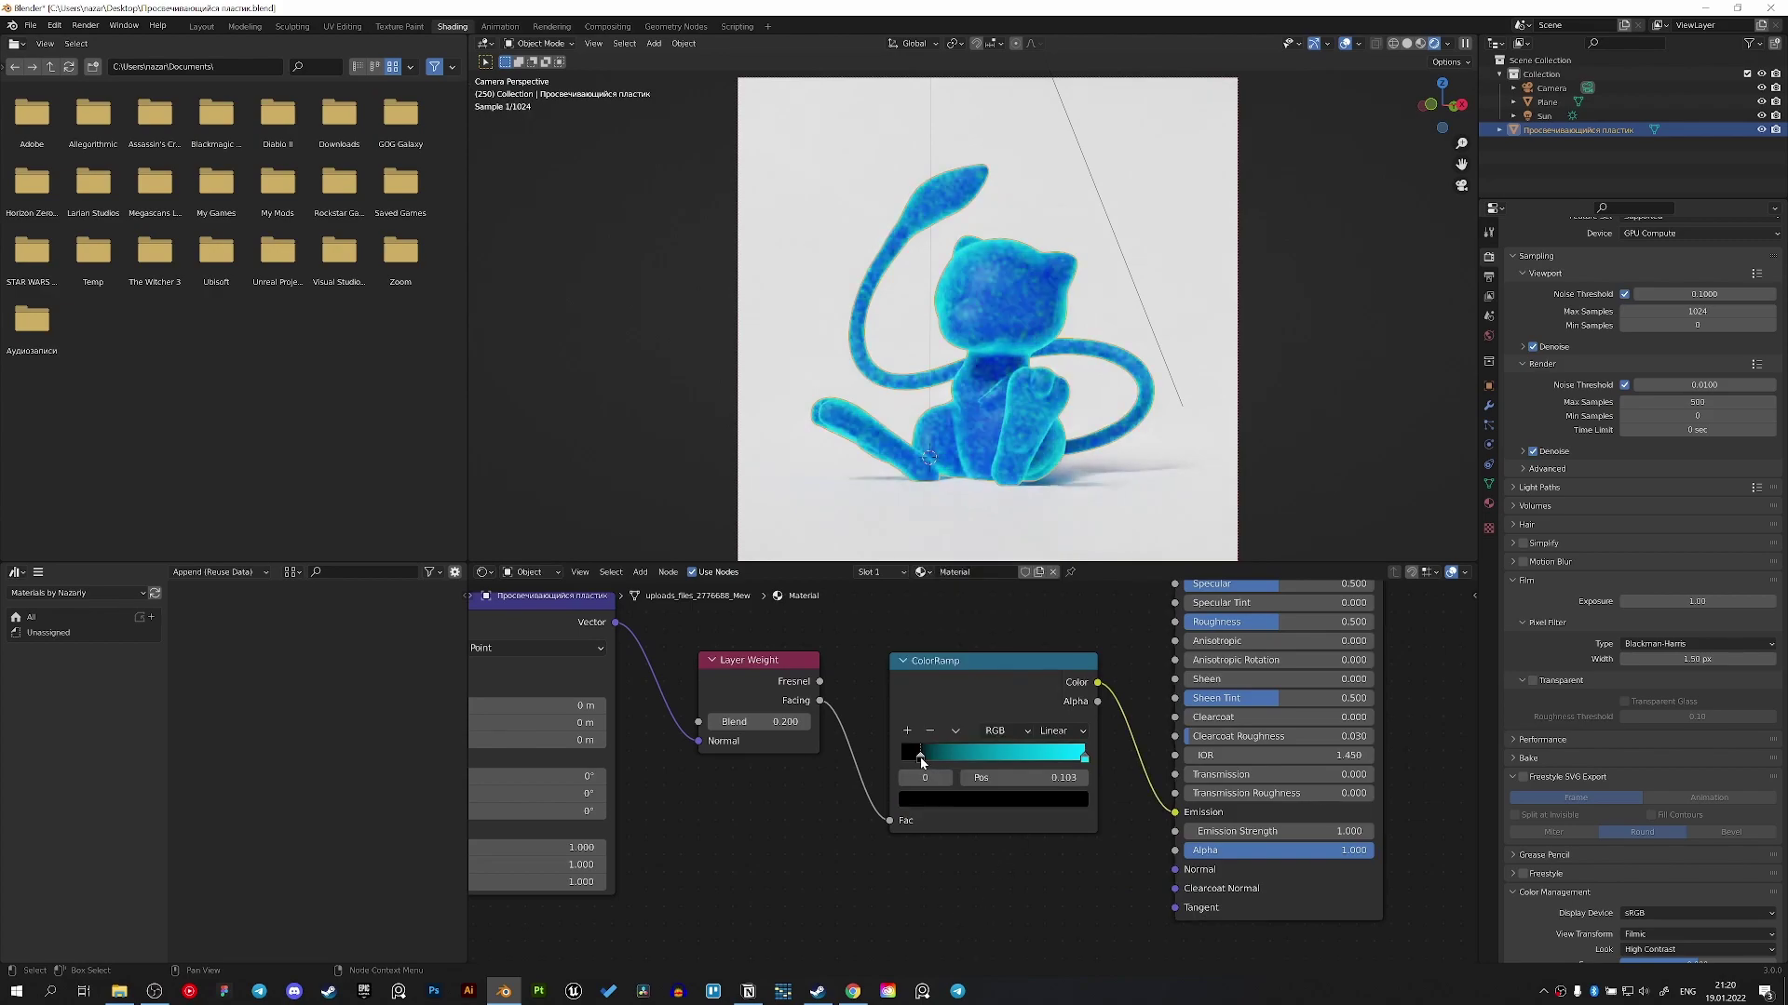
pyautogui.click(938, 799)
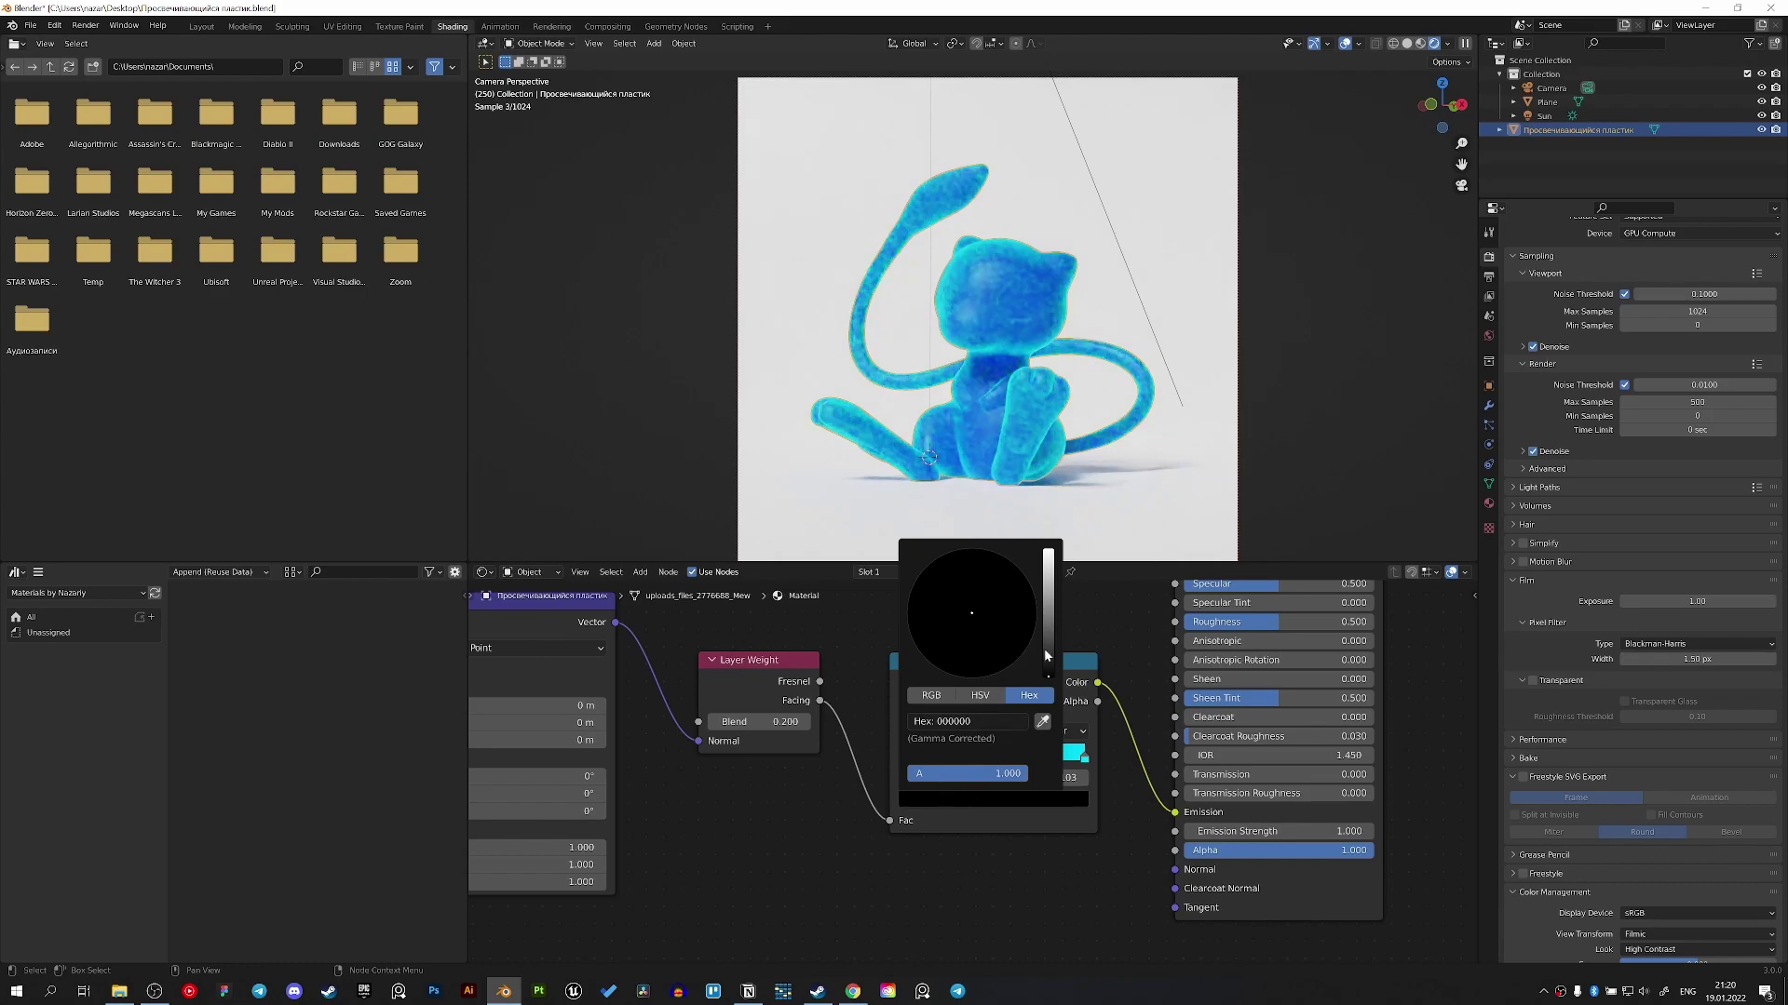
pyautogui.click(996, 718)
pyautogui.write('0080E7')
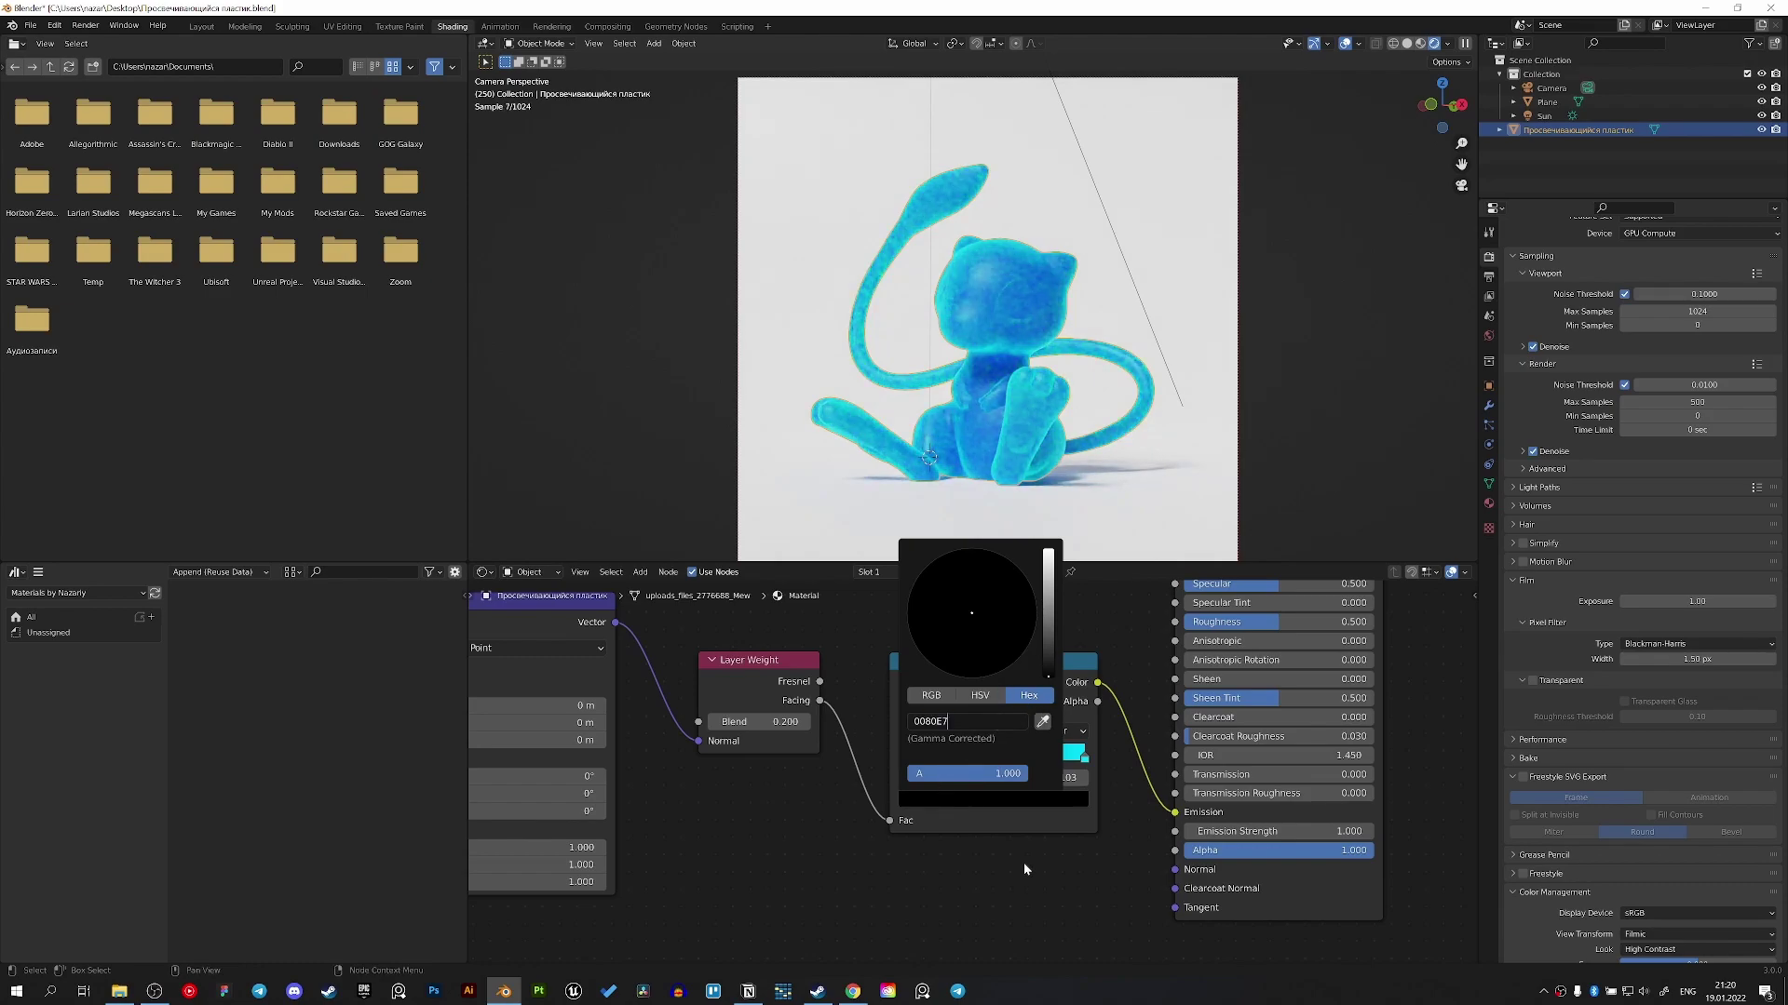
pyautogui.press('Return')
pyautogui.moveTo(1094, 804); pyautogui.dragTo(833, 803, button='middle')
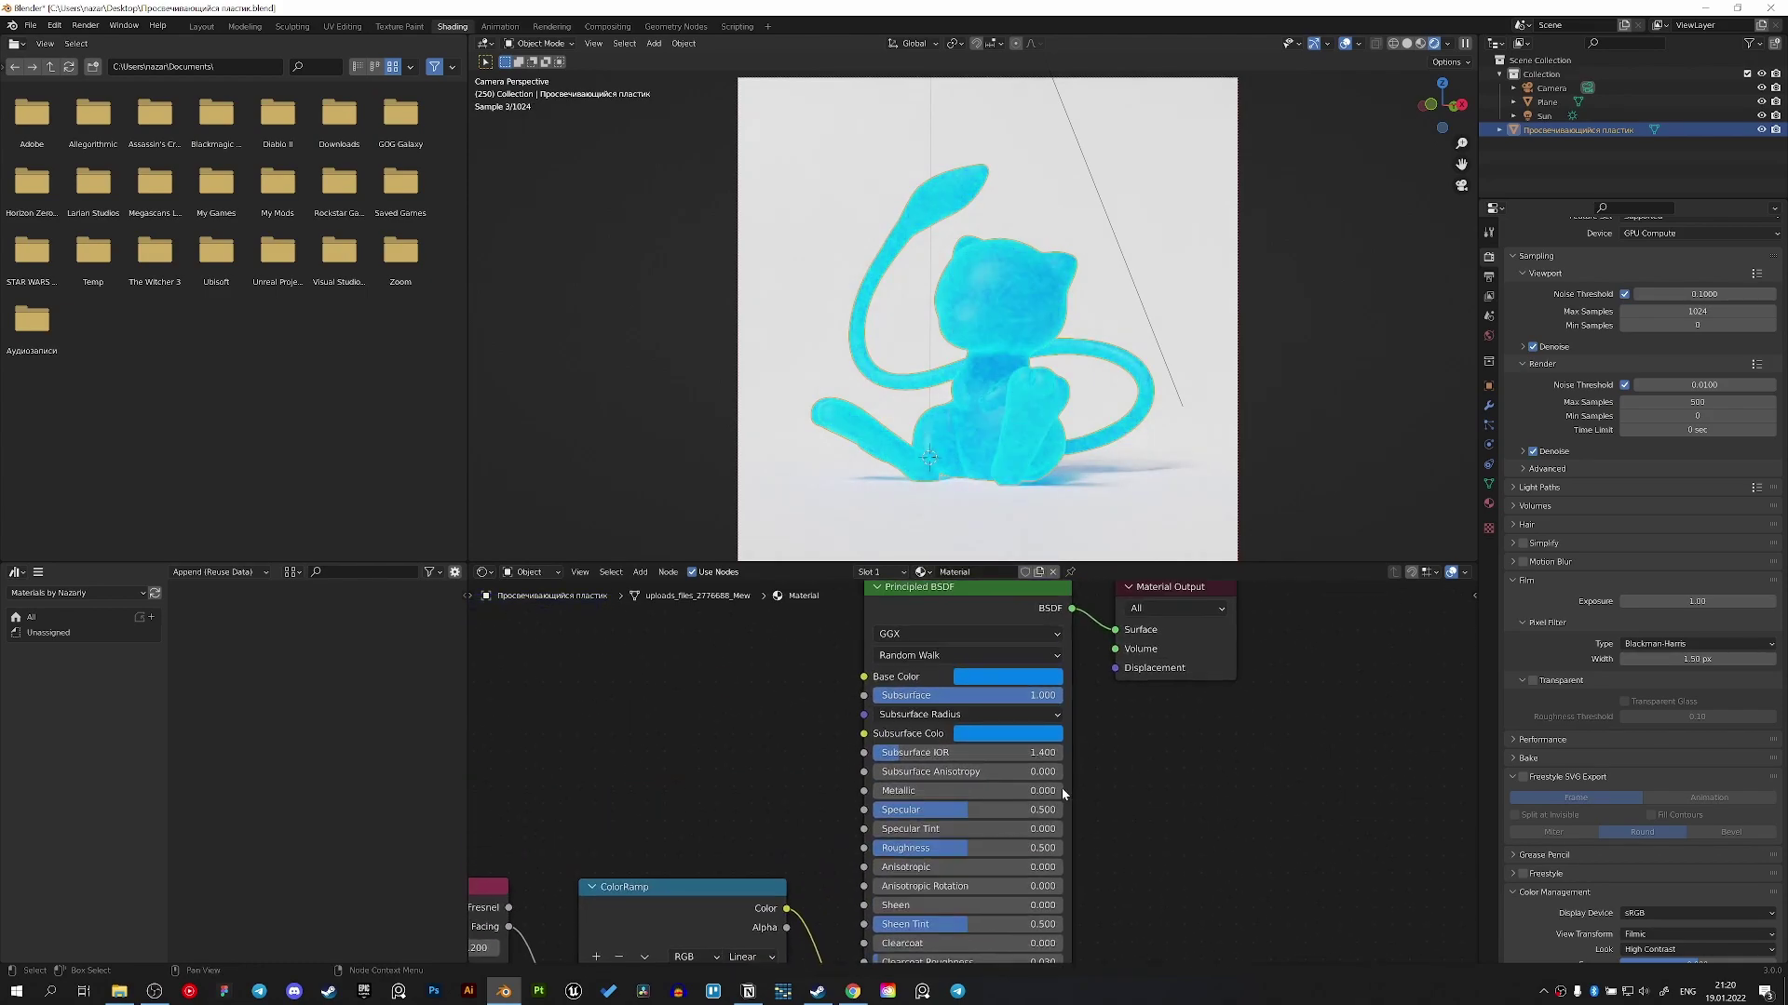
pyautogui.moveTo(1062, 672)
pyautogui.mouseDown(button='middle')
pyautogui.moveTo(1292, 640)
pyautogui.moveTo(1377, 581)
pyautogui.mouseUp(button='middle')
# - Darken that first ramp stop to a deep blue of about 003FB3
pyautogui.click(925, 776)
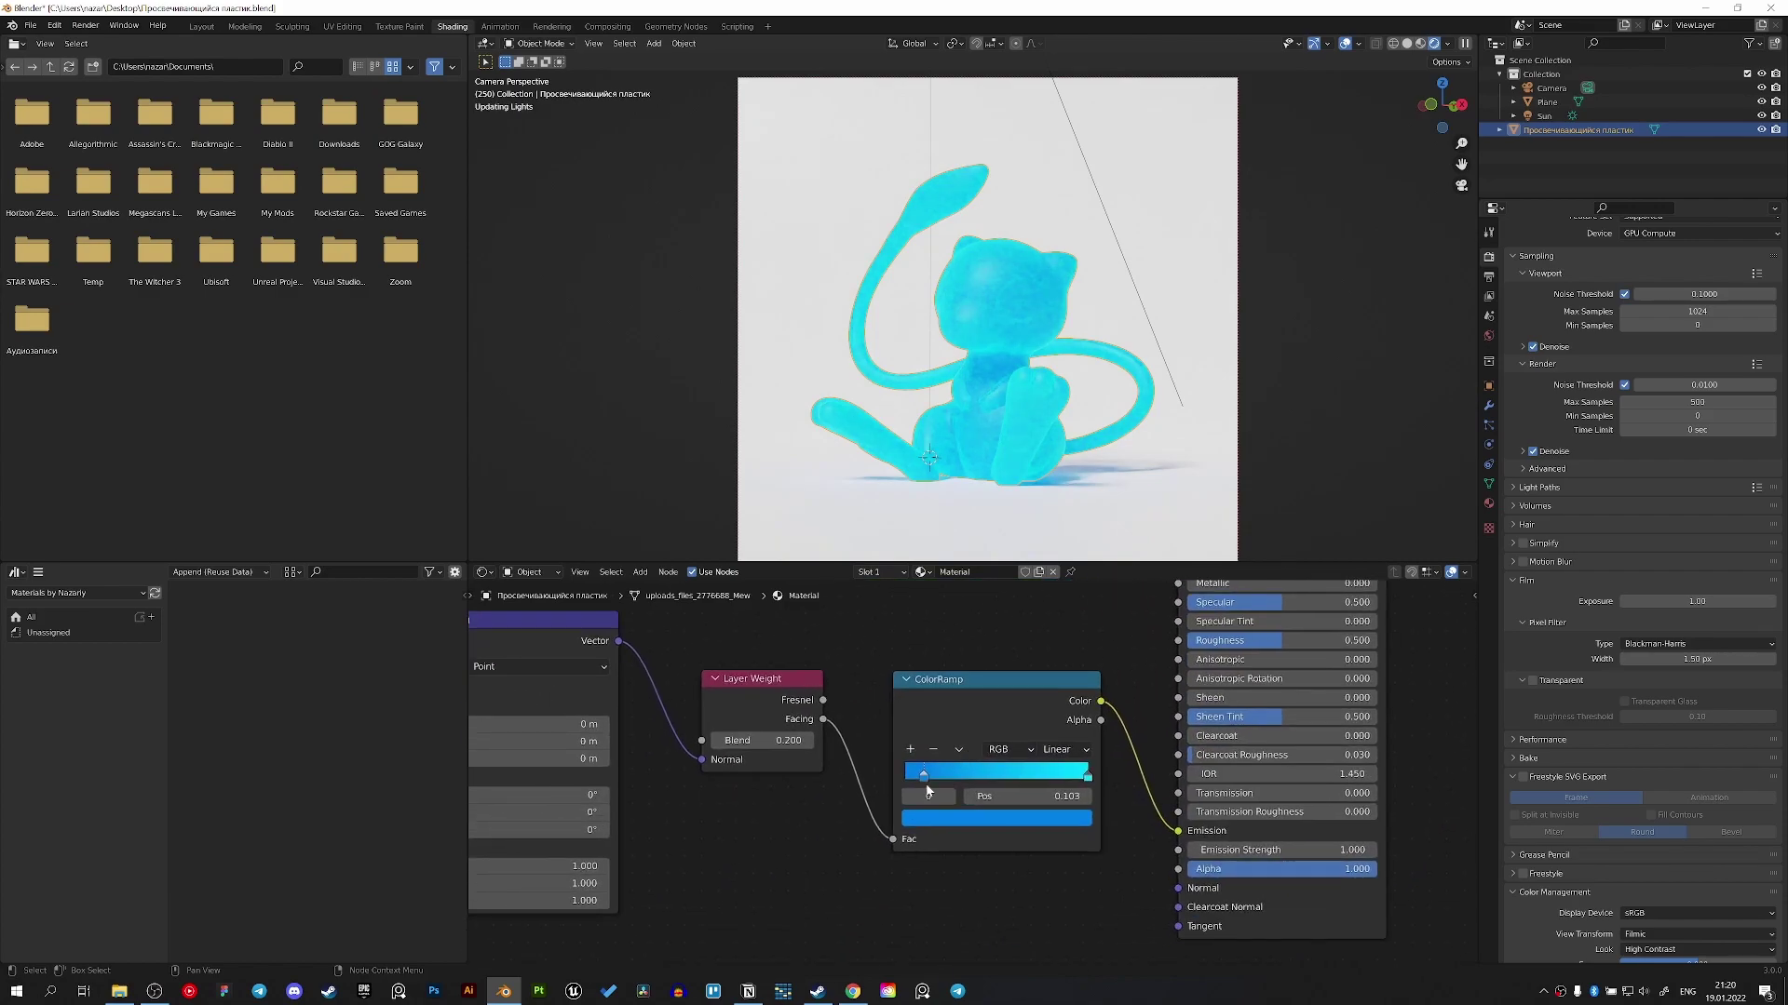
pyautogui.click(966, 821)
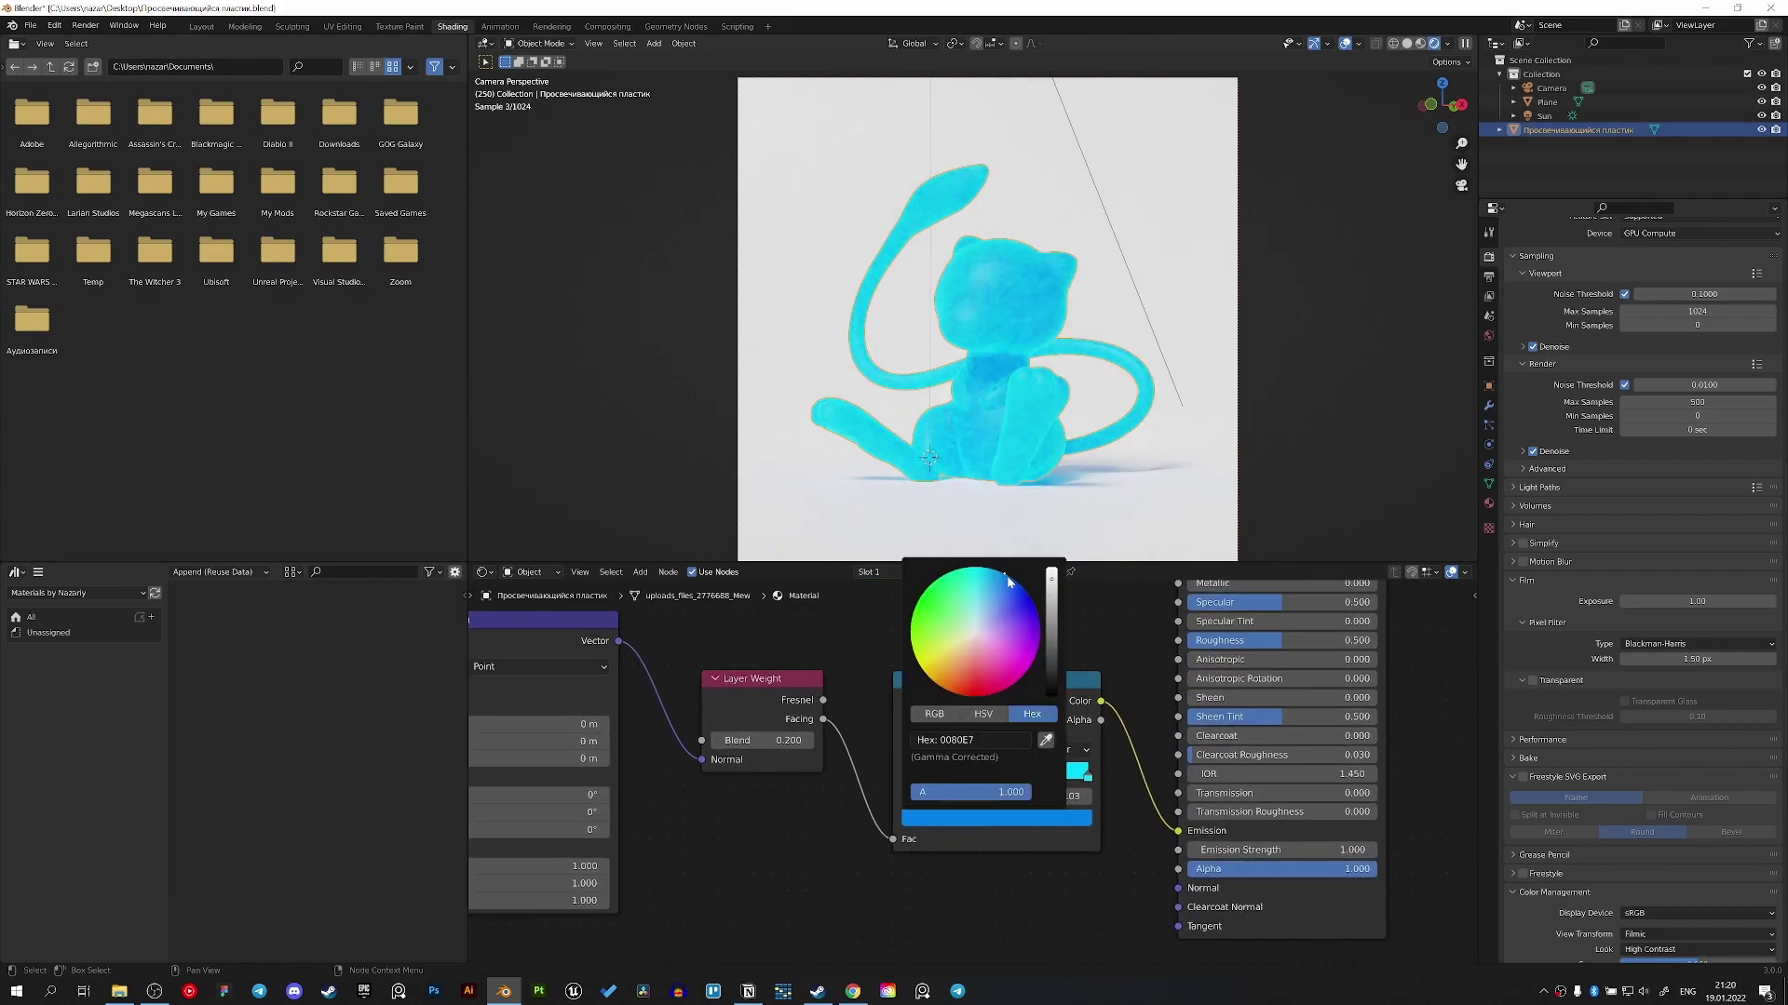
pyautogui.moveTo(1004, 574); pyautogui.dragTo(1016, 581)
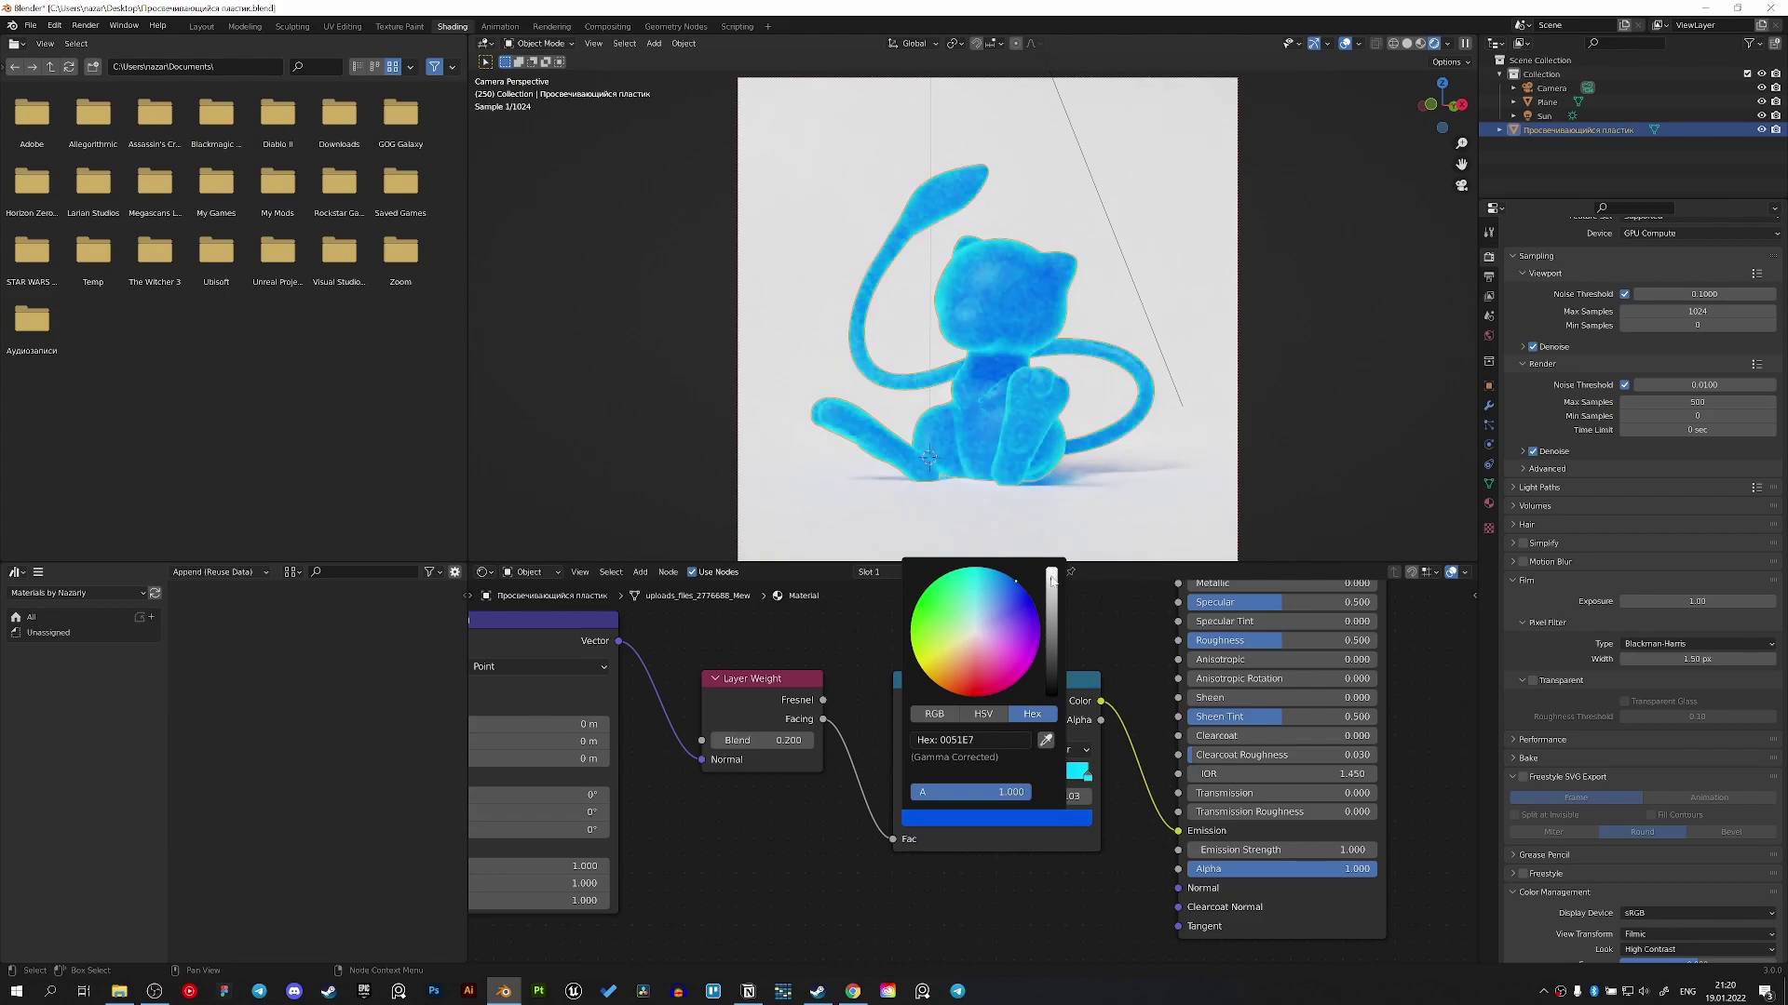
pyautogui.scroll(-1, 1018, 585)
pyautogui.scroll(-2, 1018, 585)
pyautogui.scroll(-1, 1018, 585)
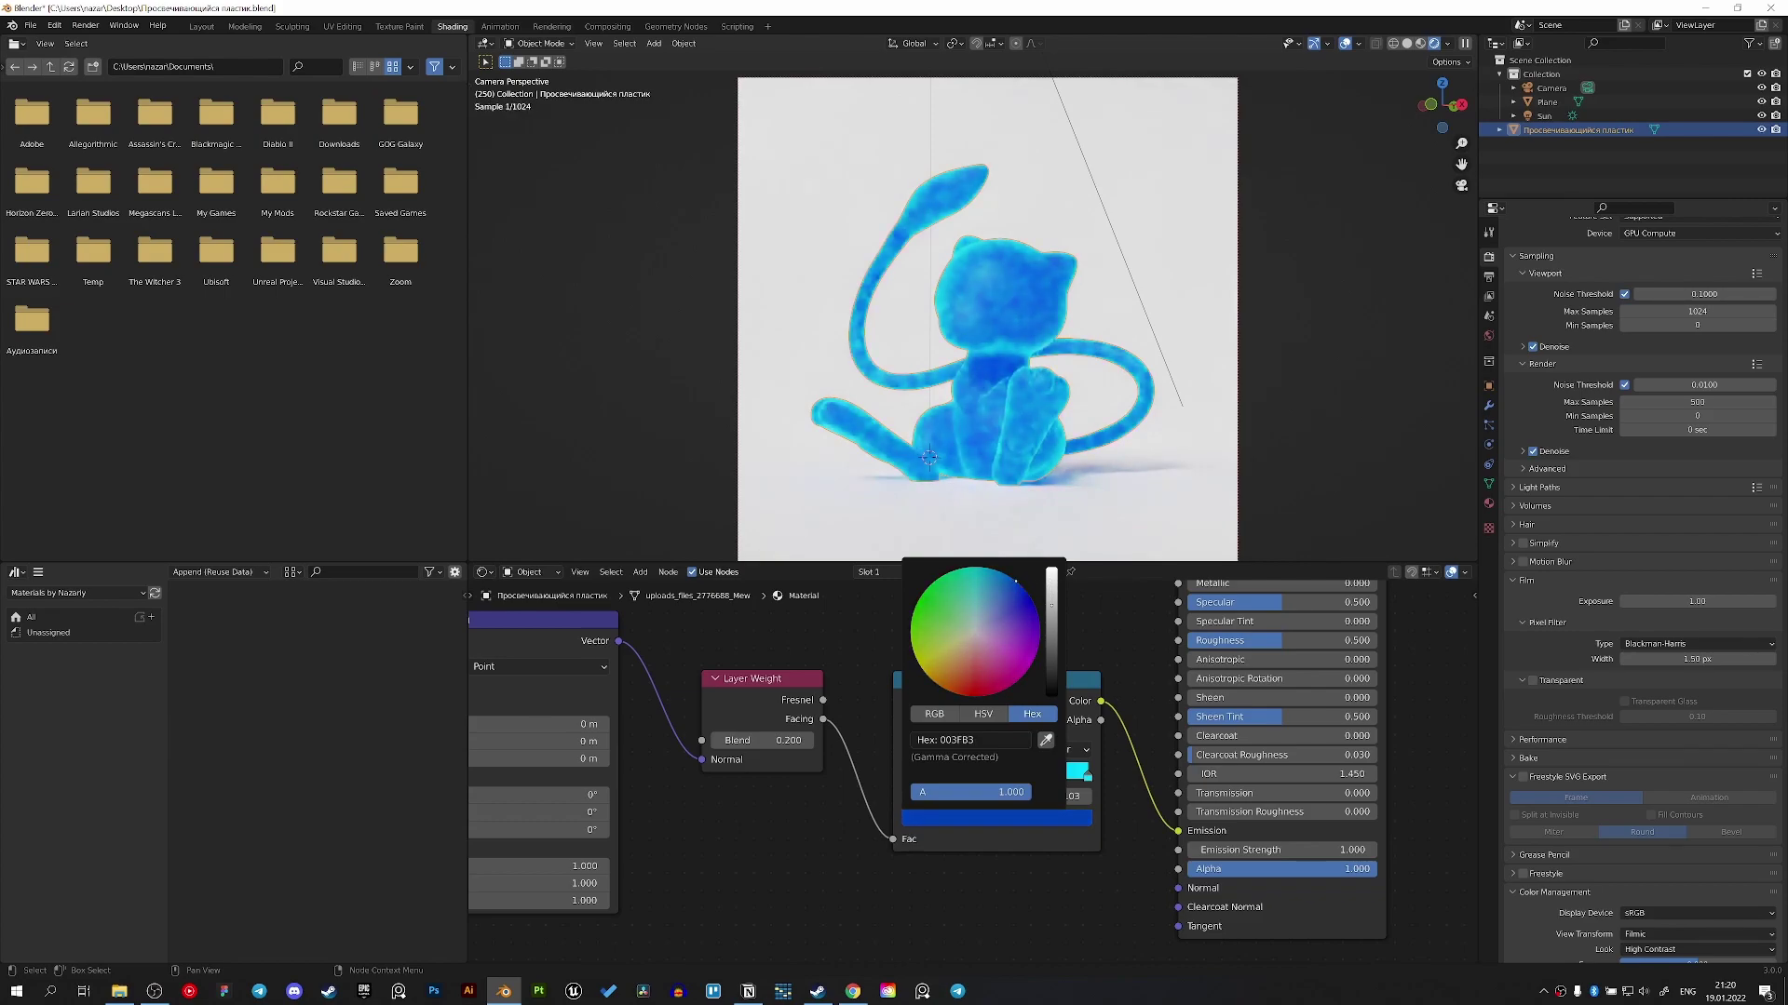
pyautogui.scroll(-1, 1018, 585)
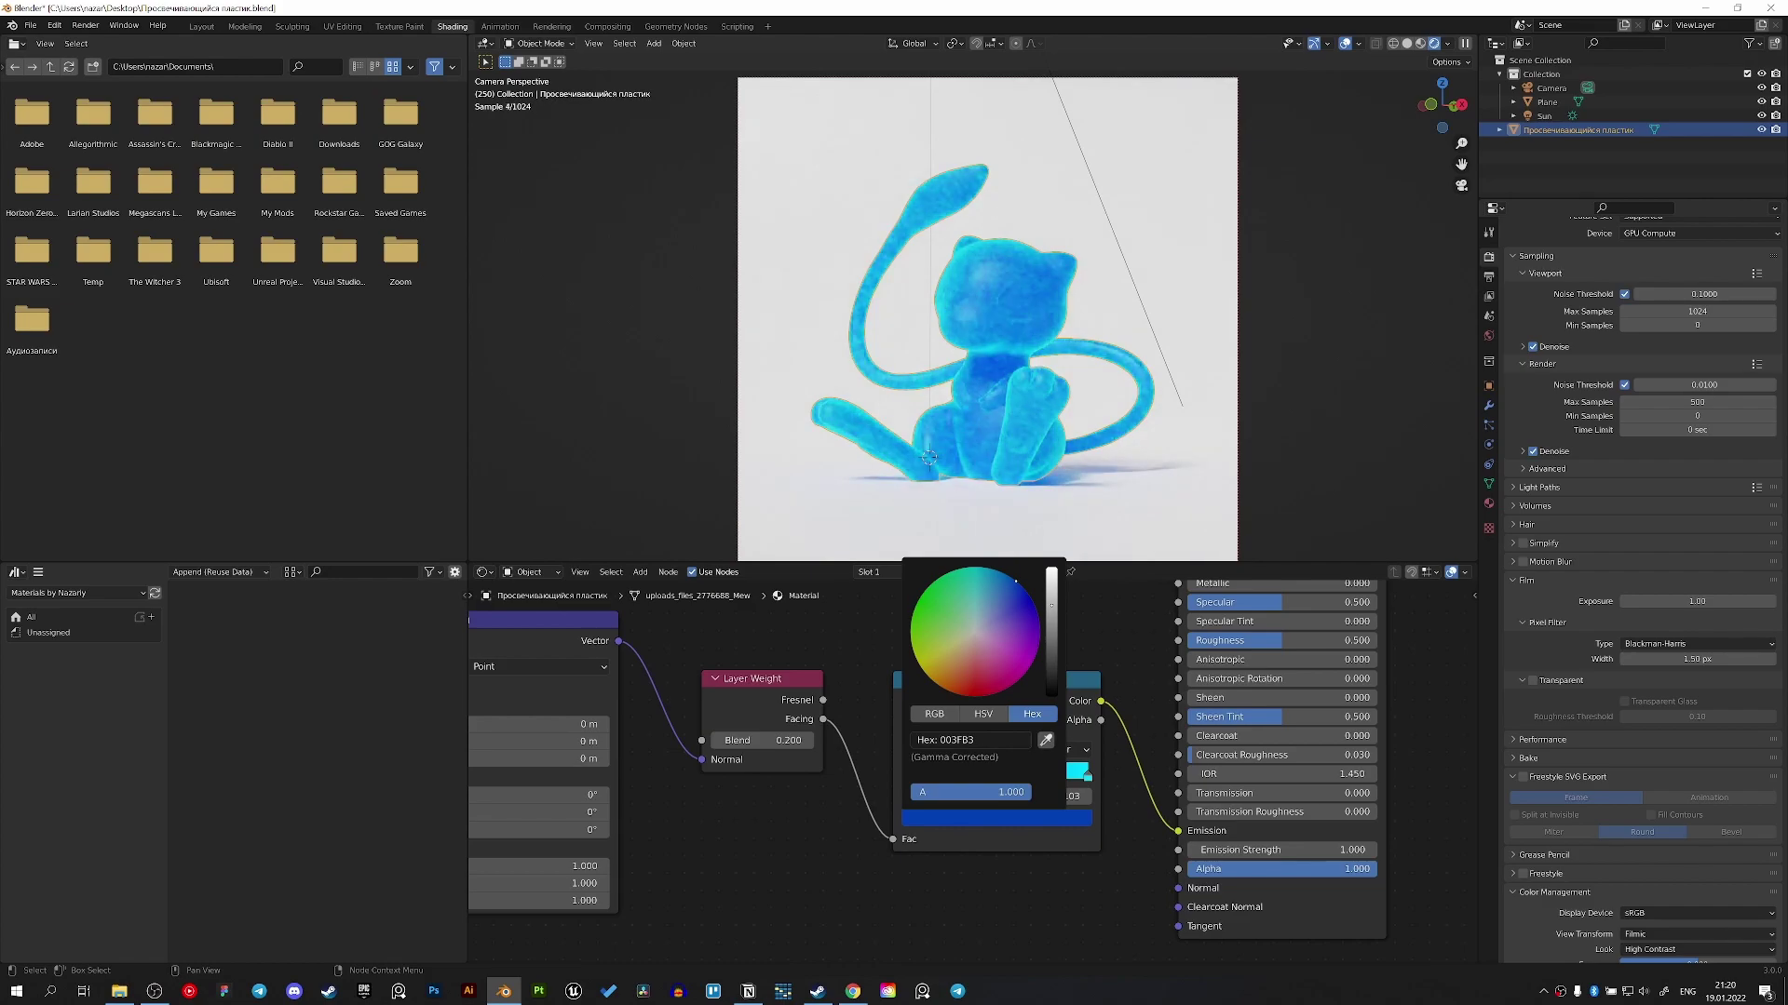
pyautogui.scroll(-1, 1018, 585)
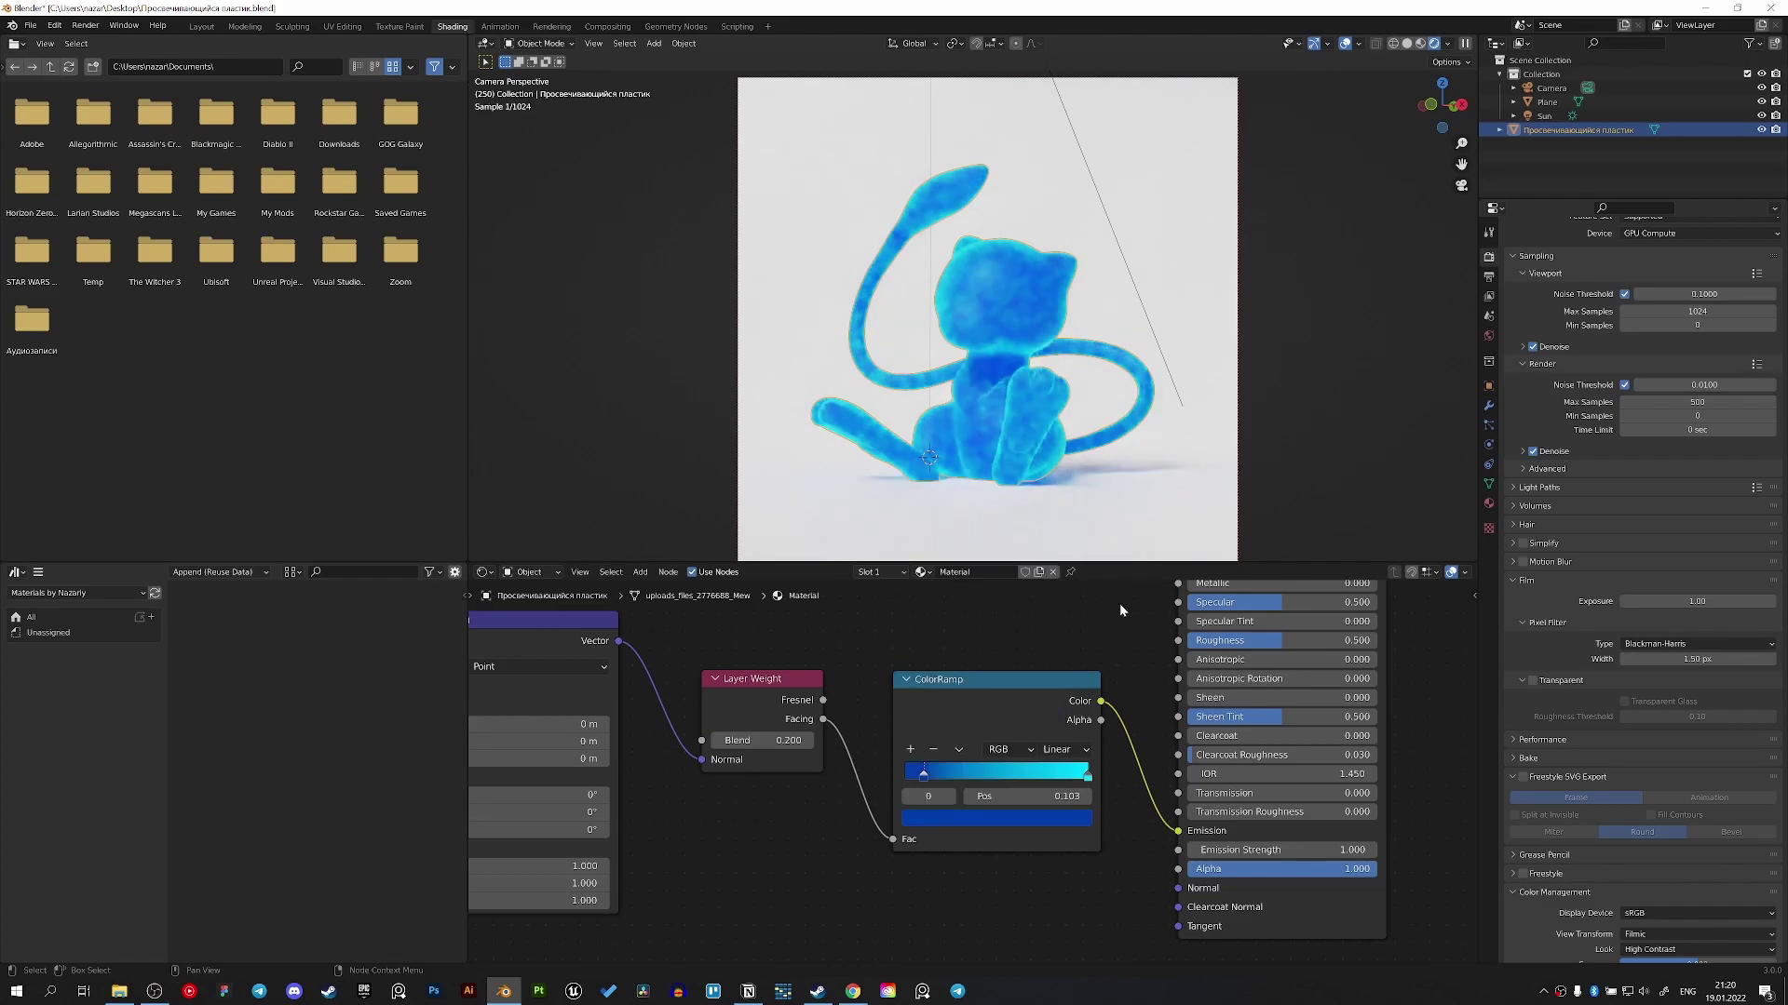
pyautogui.scroll(-3, 998, 376)
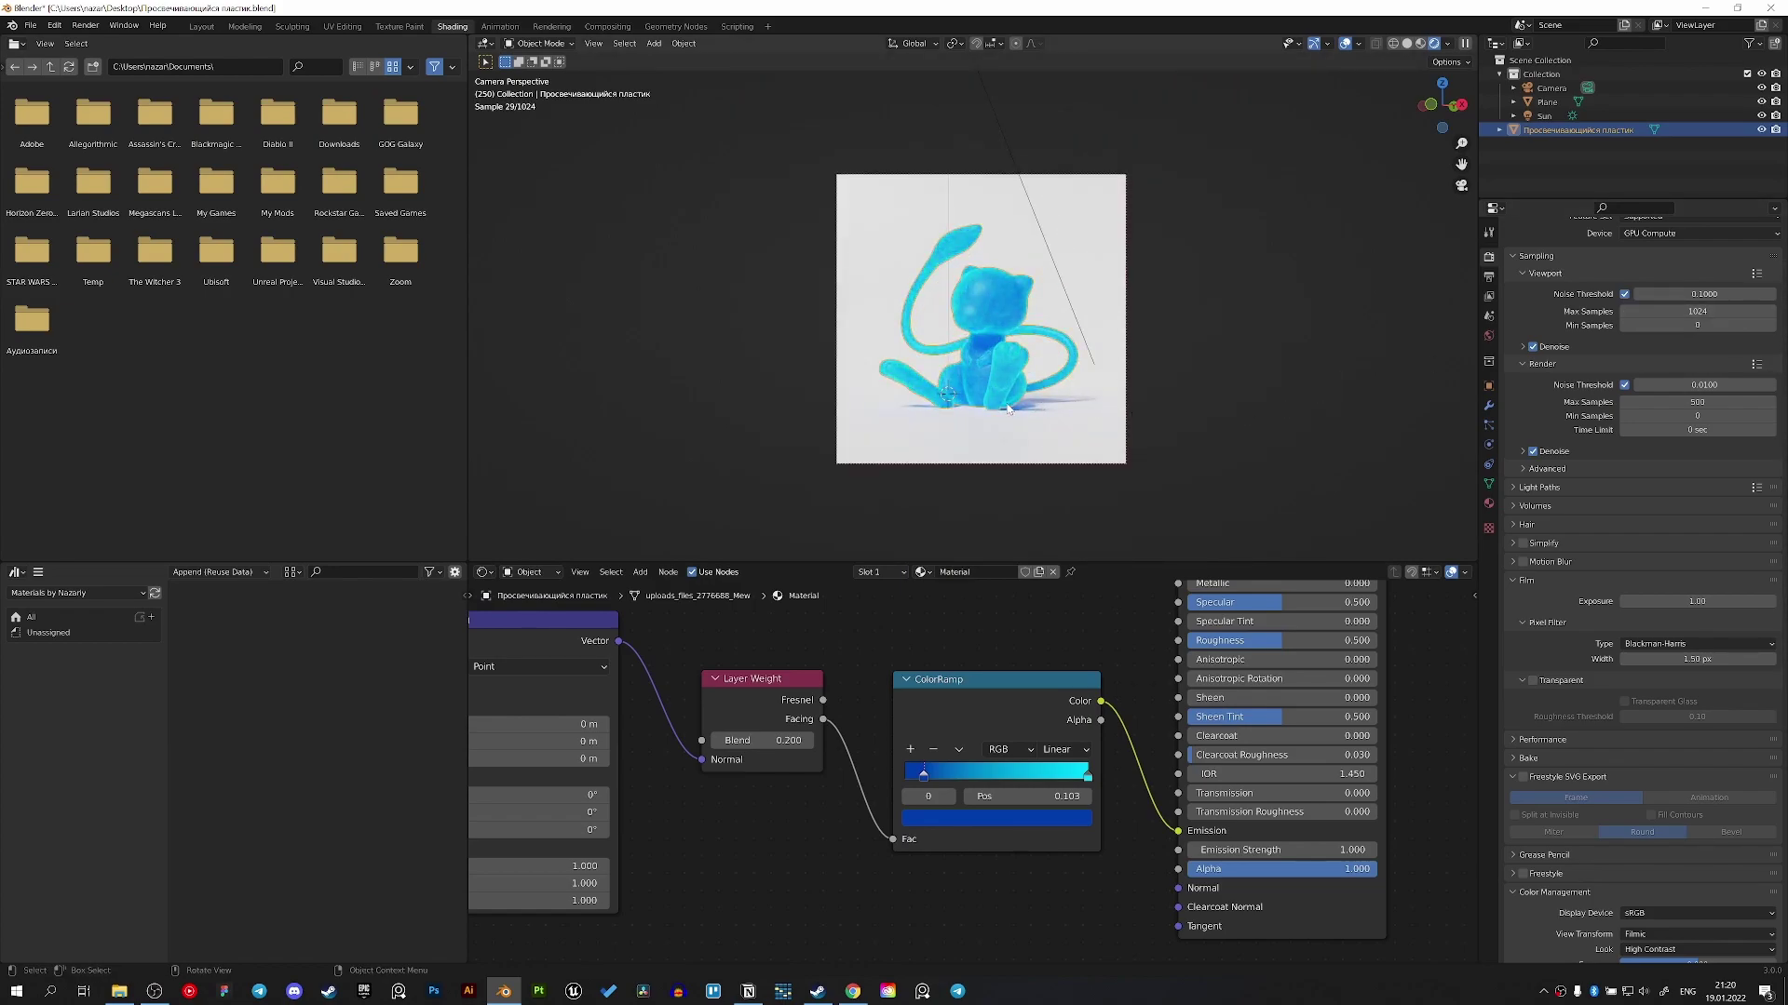
# - Switch the viewport back to Solid shading and render the final frame with F12
pyautogui.scroll(-2, 1415, 791)
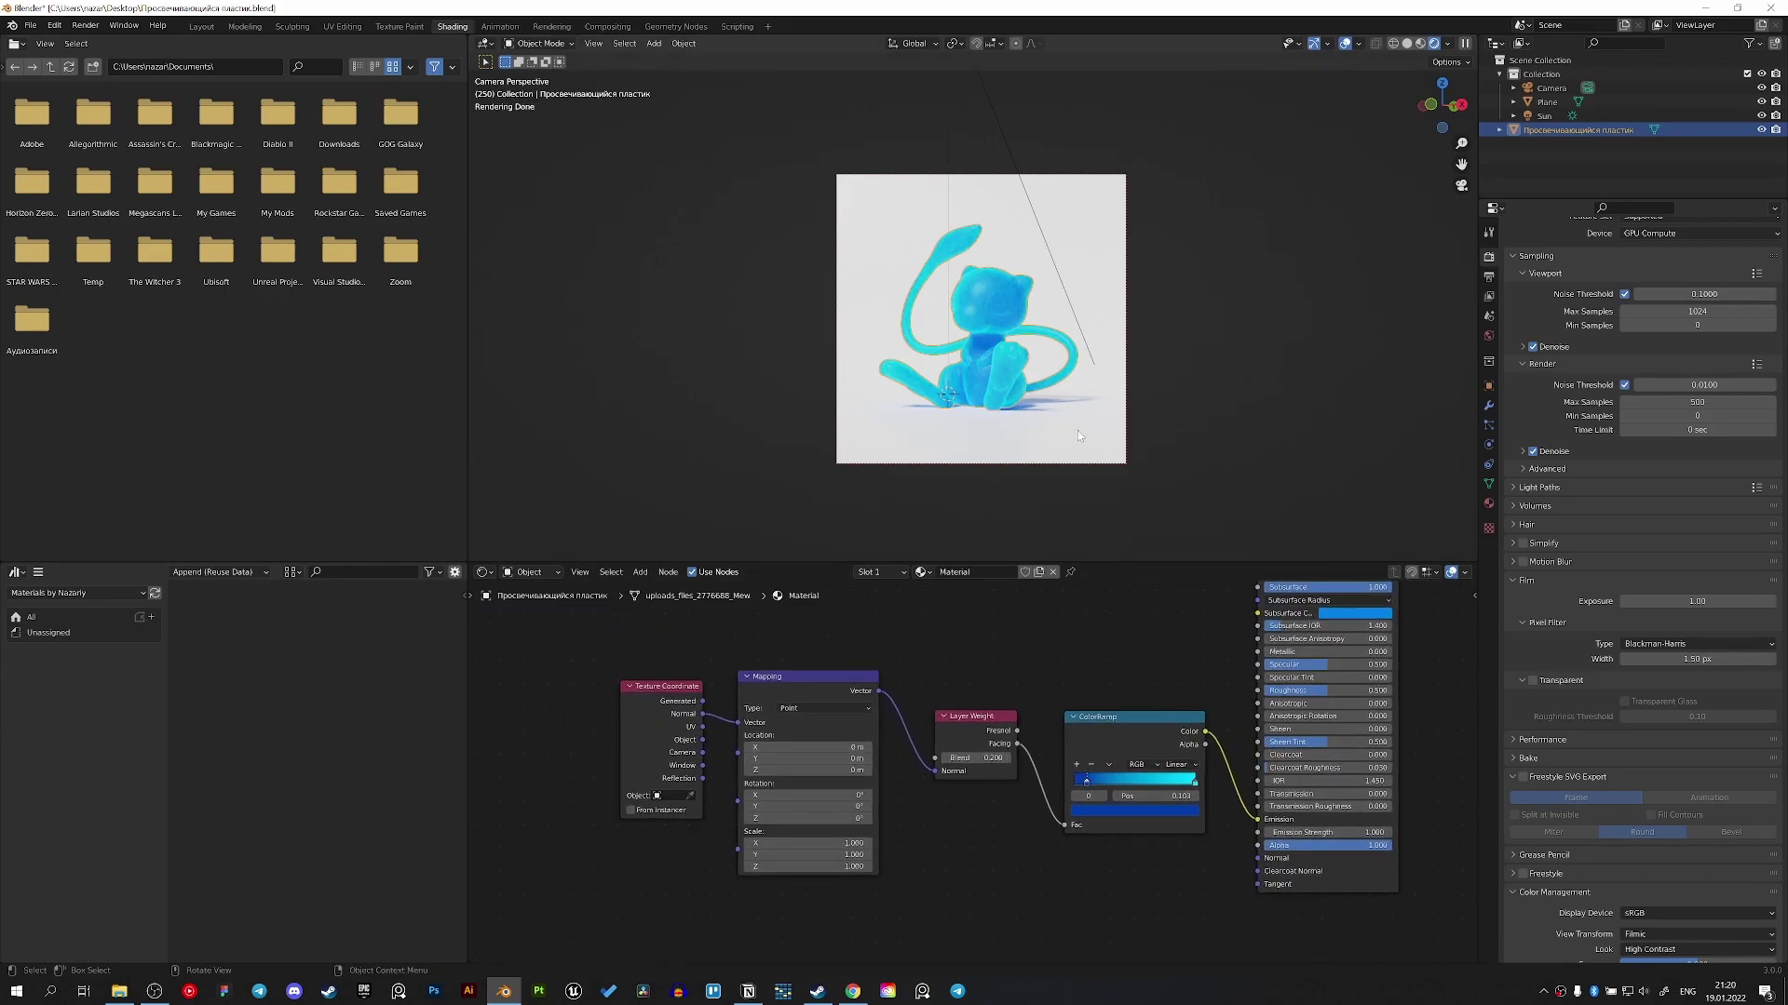
pyautogui.press('z')
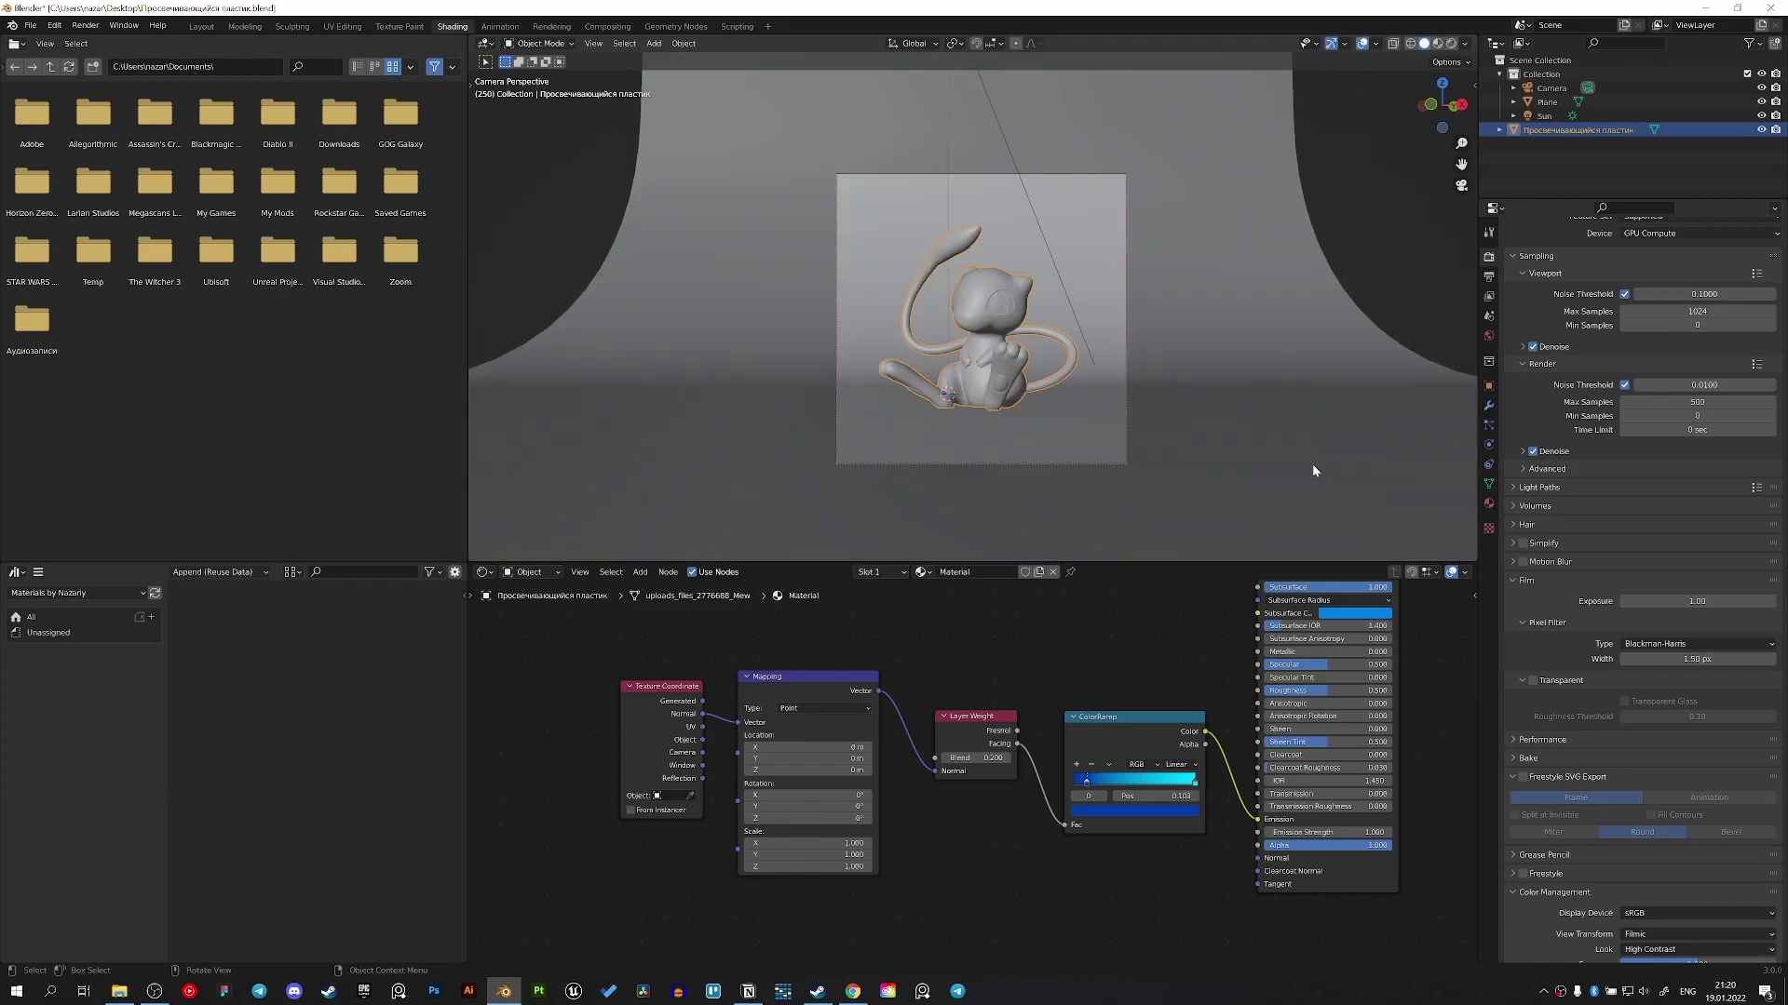
pyautogui.press('F12')
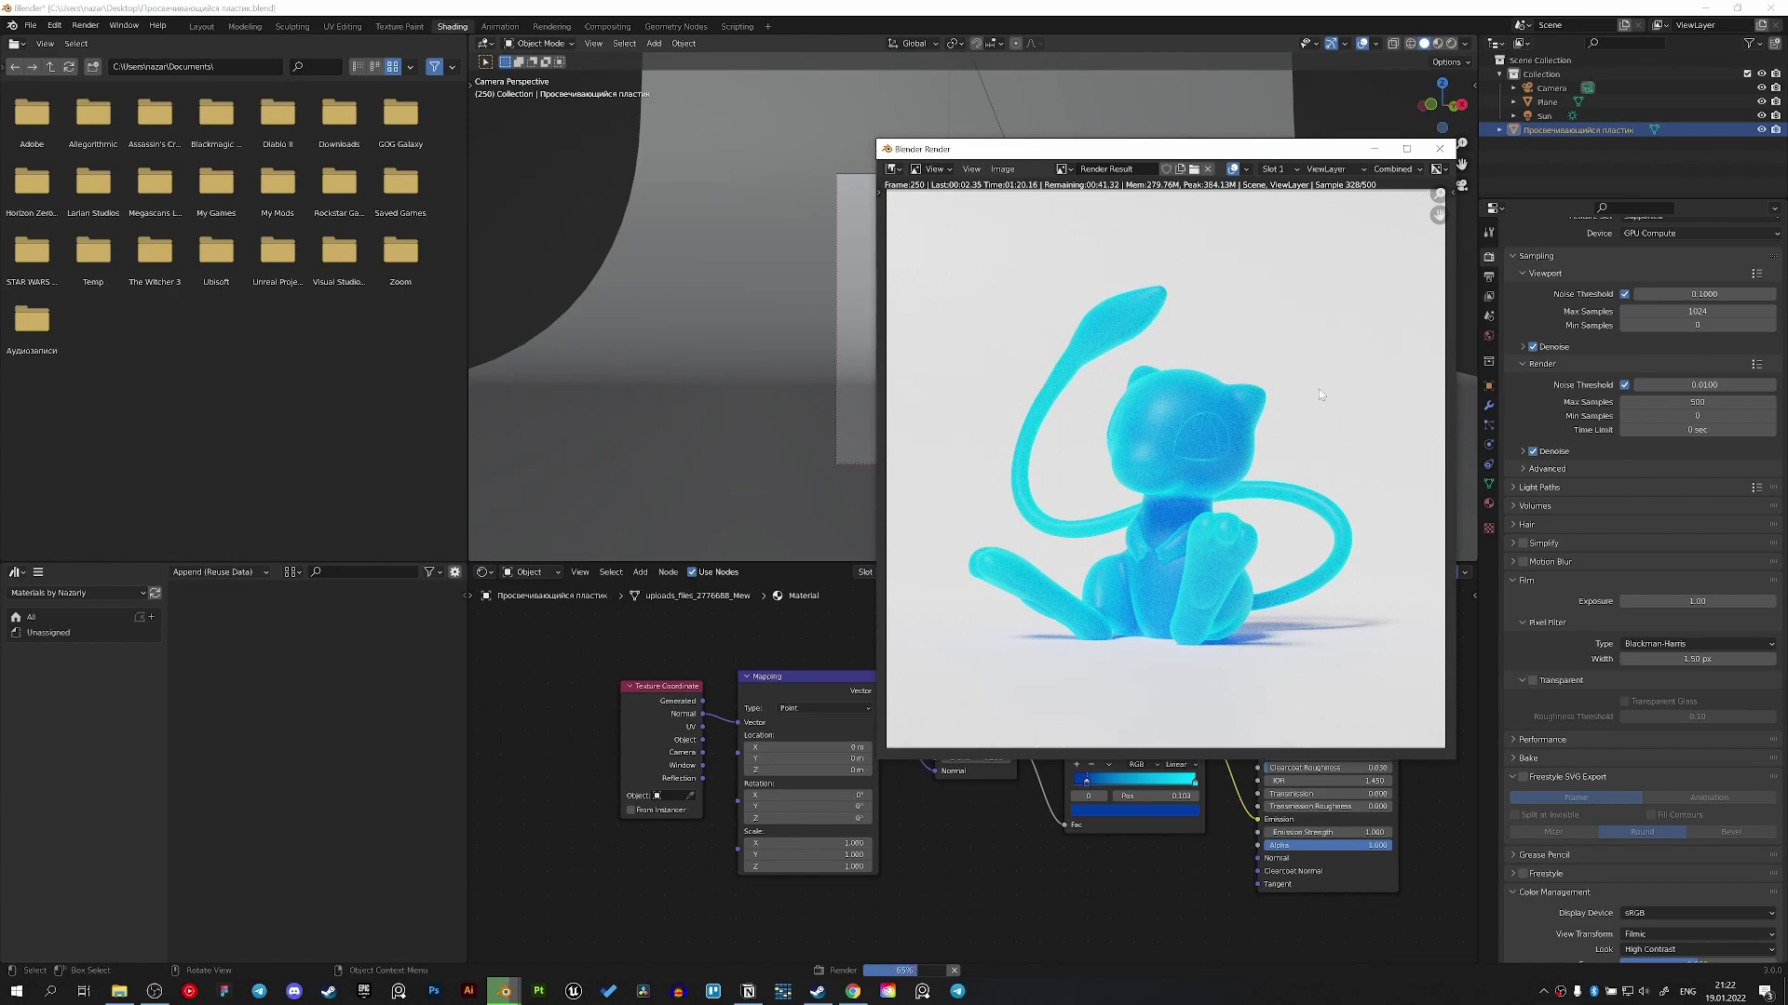
pyautogui.scroll(1, 1305, 423)
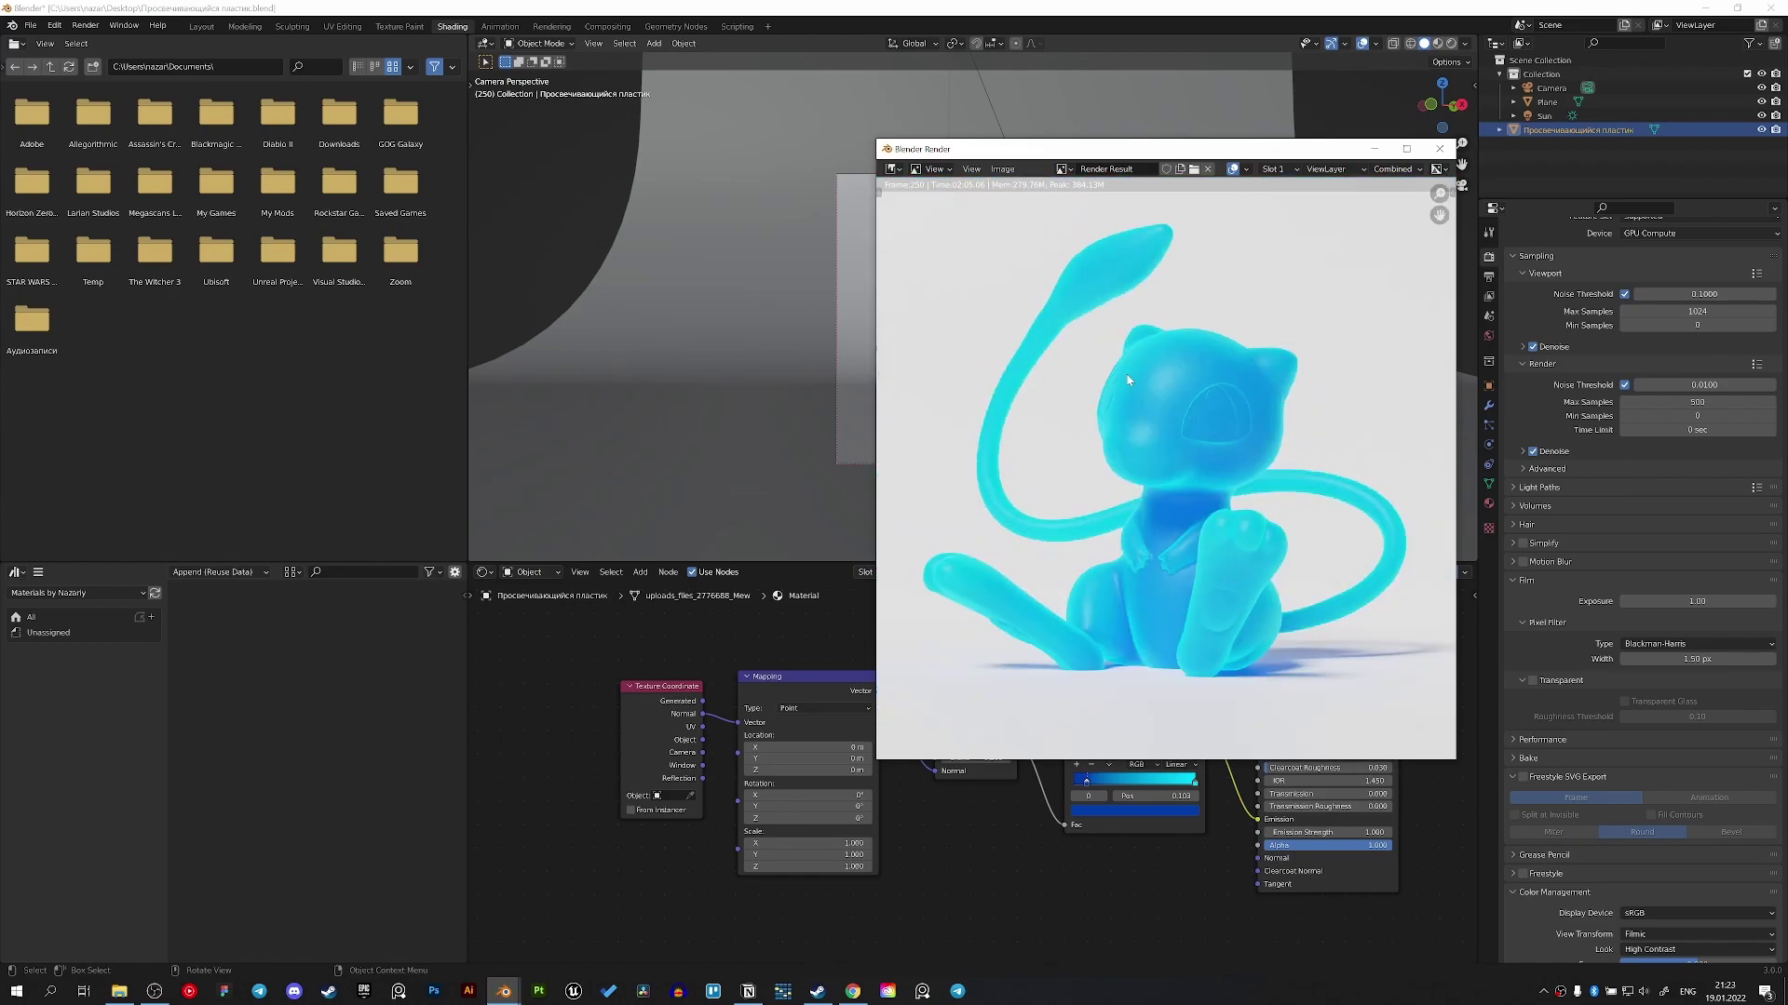
pyautogui.scroll(-3, 1278, 450)
pyautogui.scroll(4, 1240, 433)
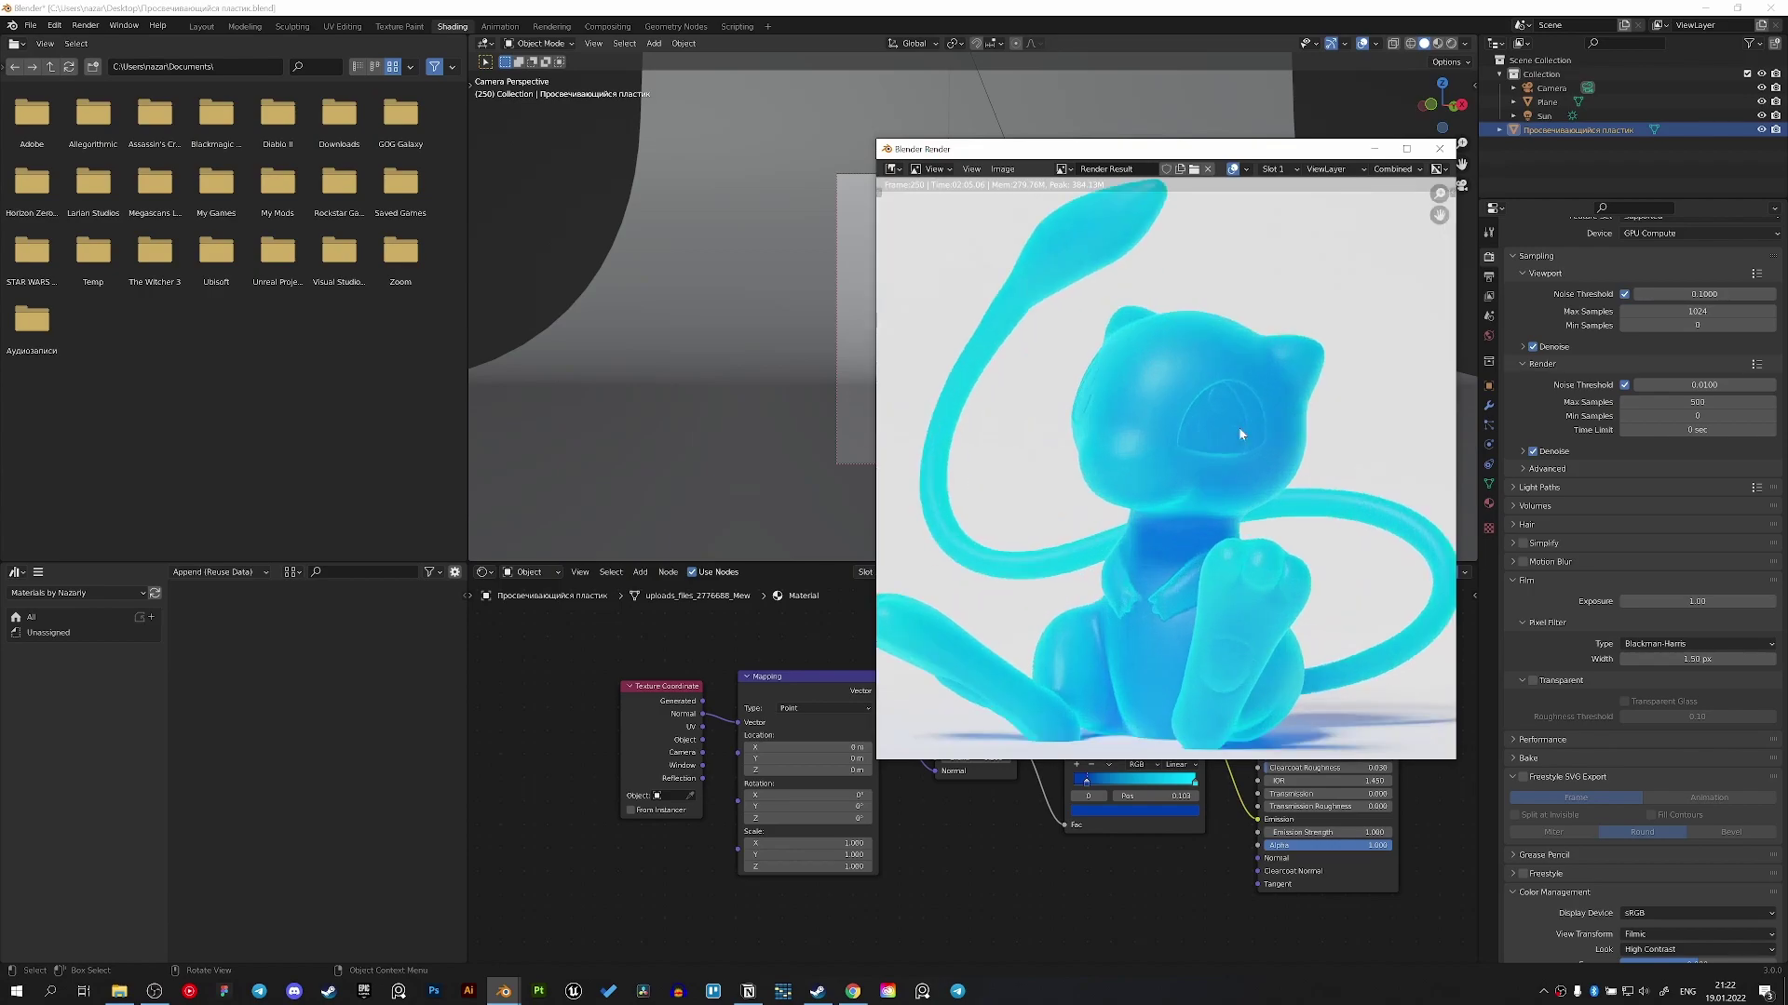
pyautogui.moveTo(1277, 489); pyautogui.dragTo(1260, 410, button='middle')
pyautogui.scroll(3, 1176, 561)
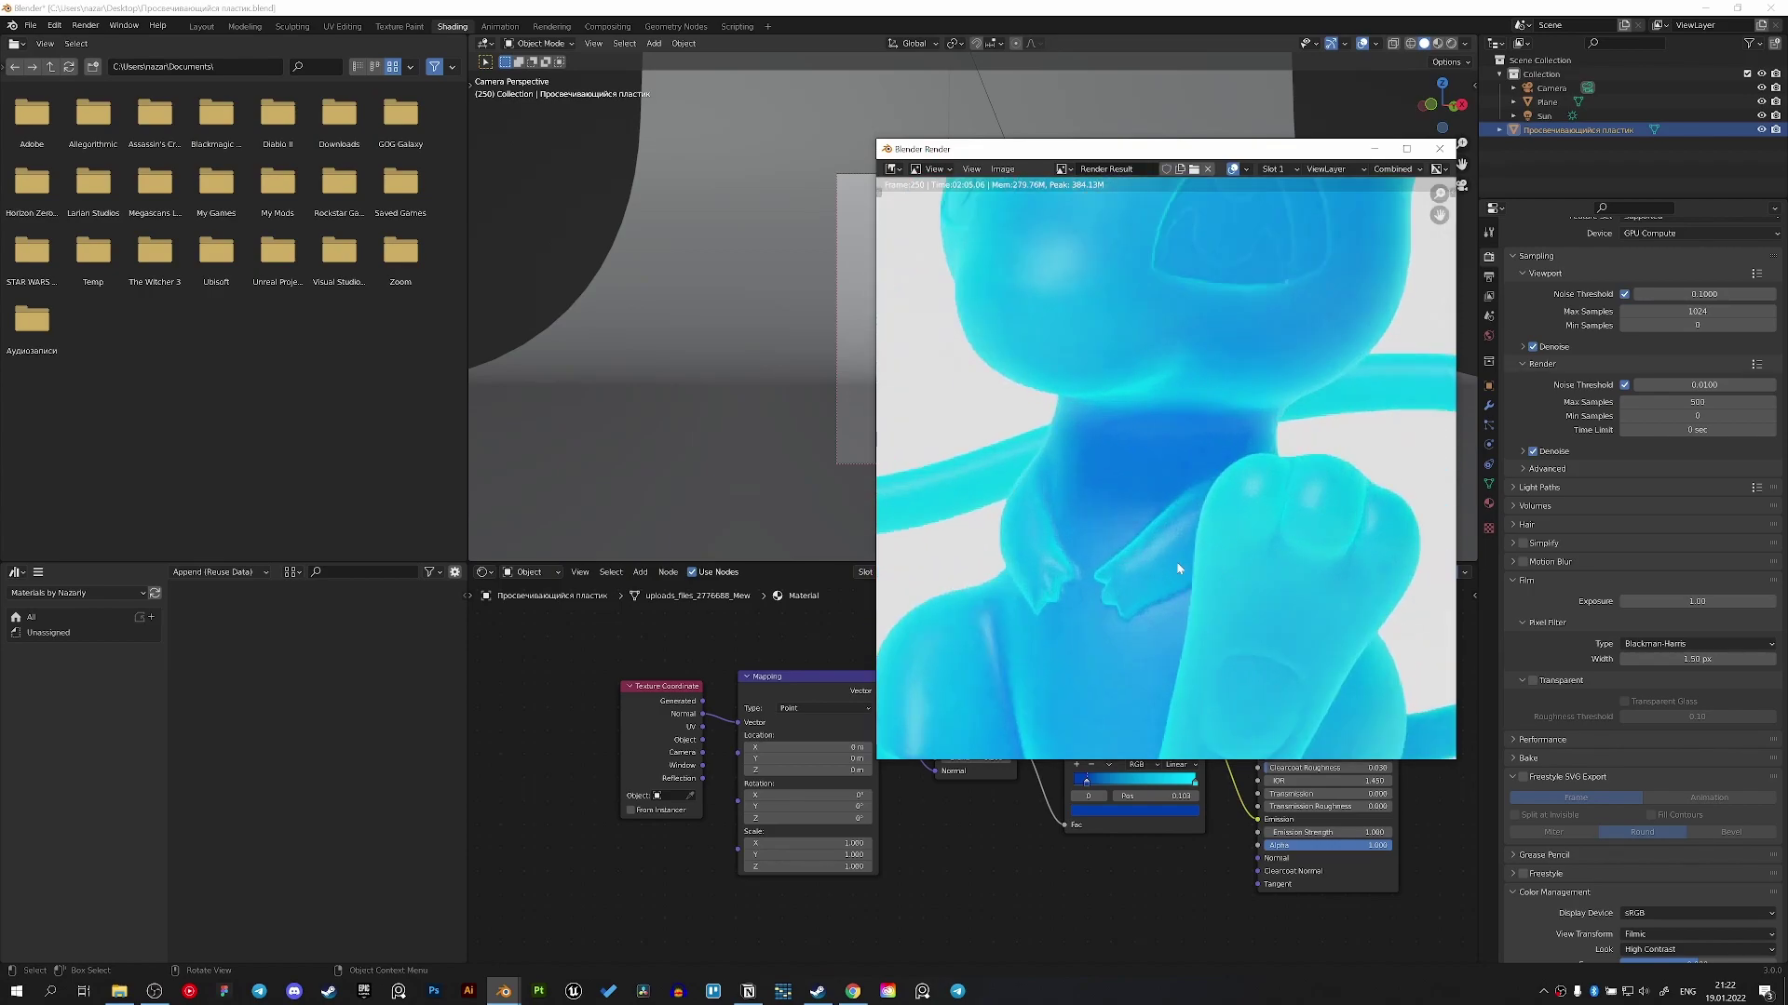
pyautogui.moveTo(1176, 561); pyautogui.dragTo(1170, 466, button='middle')
pyautogui.scroll(3, 1127, 471)
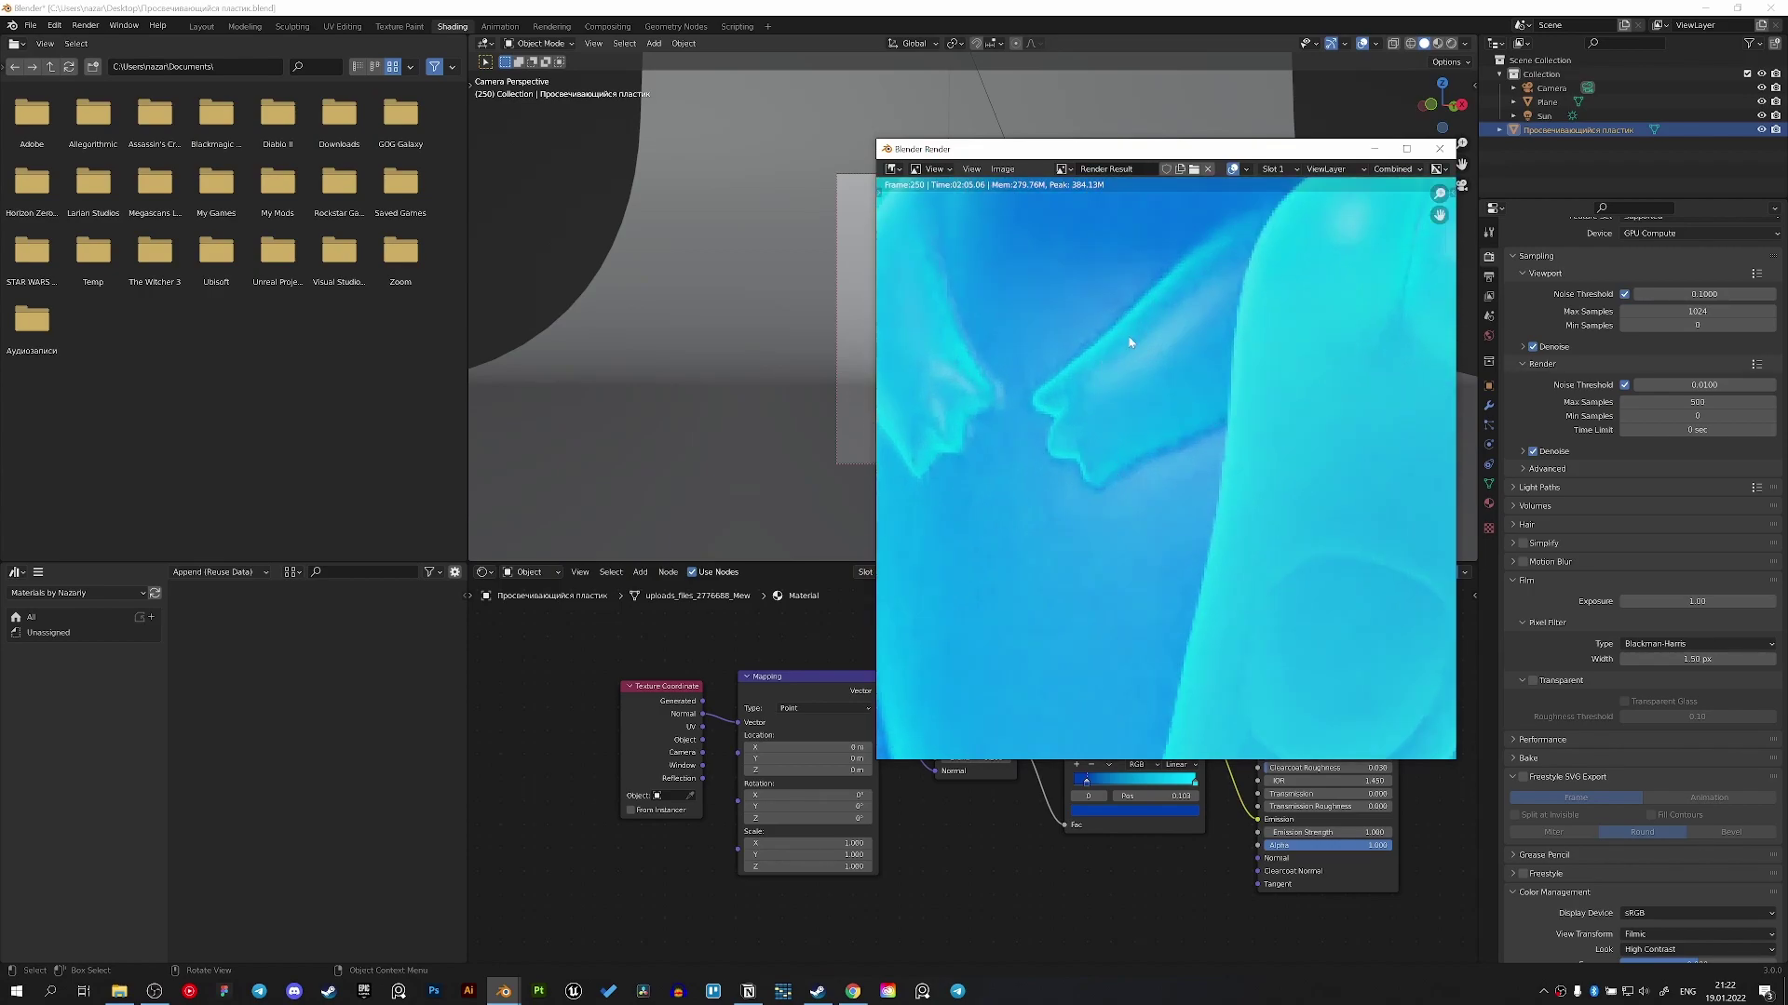
pyautogui.moveTo(1130, 343); pyautogui.dragTo(1251, 400, button='middle')
pyautogui.scroll(2, 1250, 400)
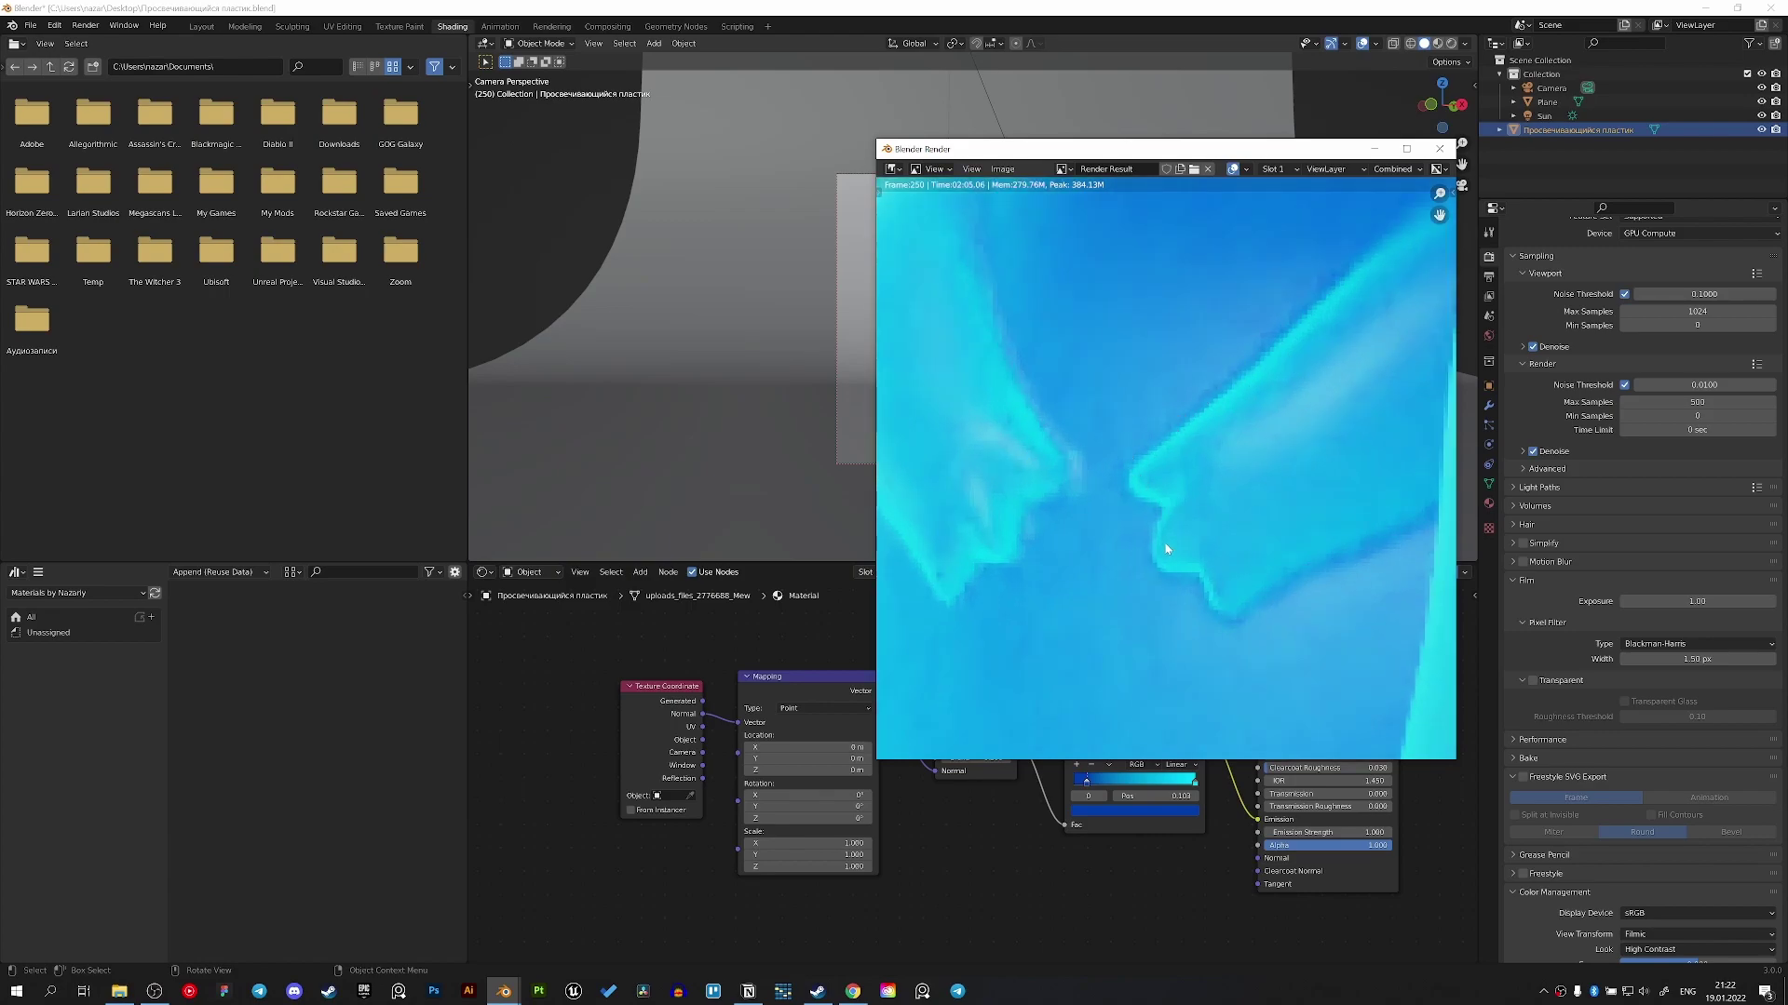
pyautogui.scroll(-5, 1166, 549)
pyautogui.moveTo(1257, 550)
pyautogui.mouseDown(button='middle')
pyautogui.moveTo(1143, 518)
pyautogui.moveTo(1160, 471)
pyautogui.mouseUp(button='middle')
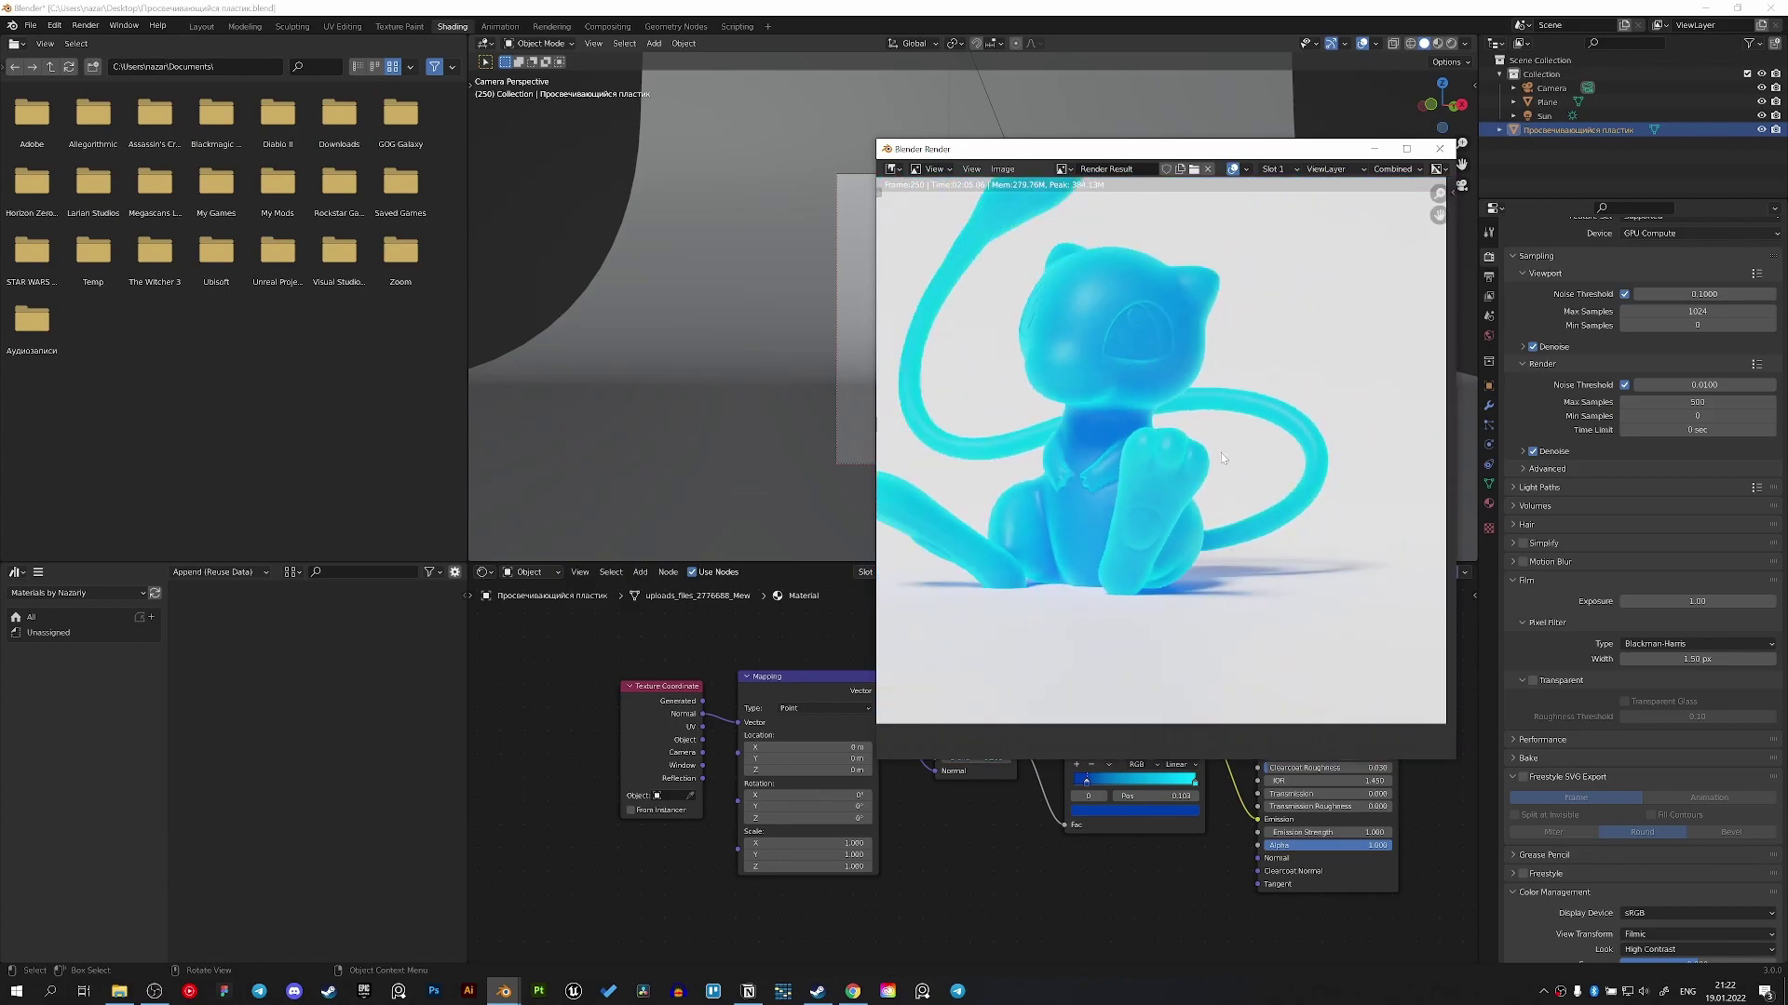
pyautogui.moveTo(1238, 410); pyautogui.dragTo(1260, 569, button='middle')
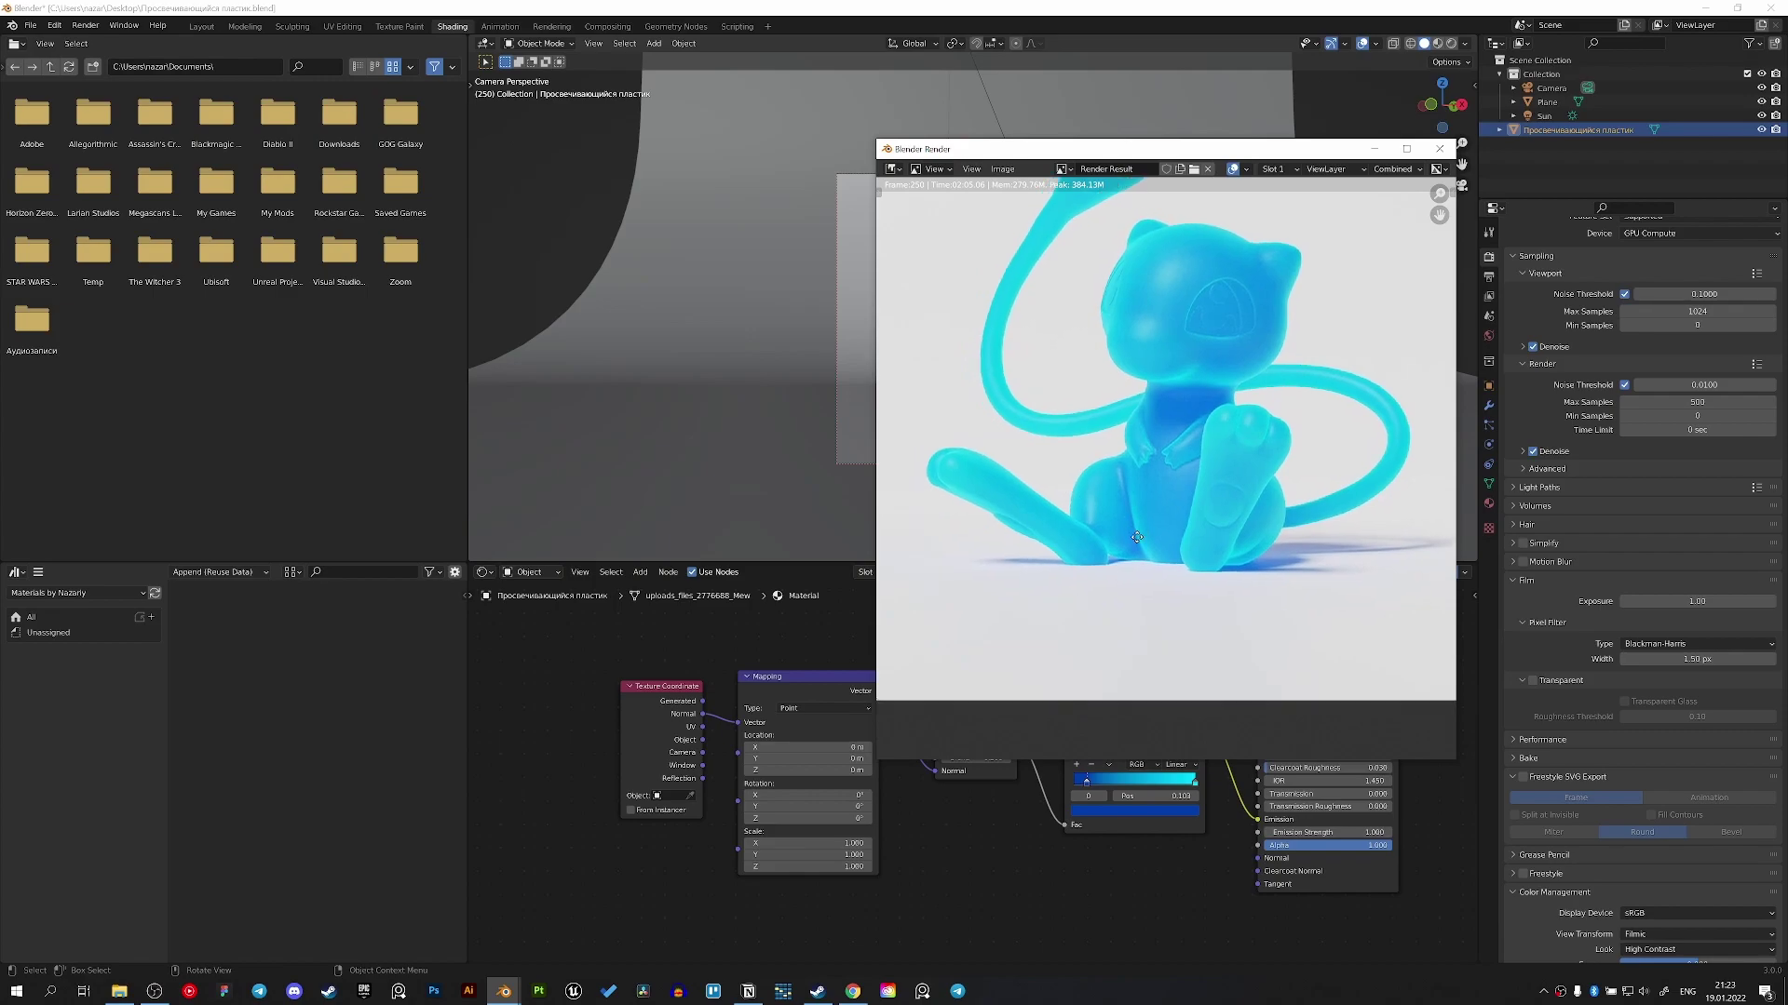
pyautogui.moveTo(1099, 437); pyautogui.dragTo(1156, 352, button='middle')
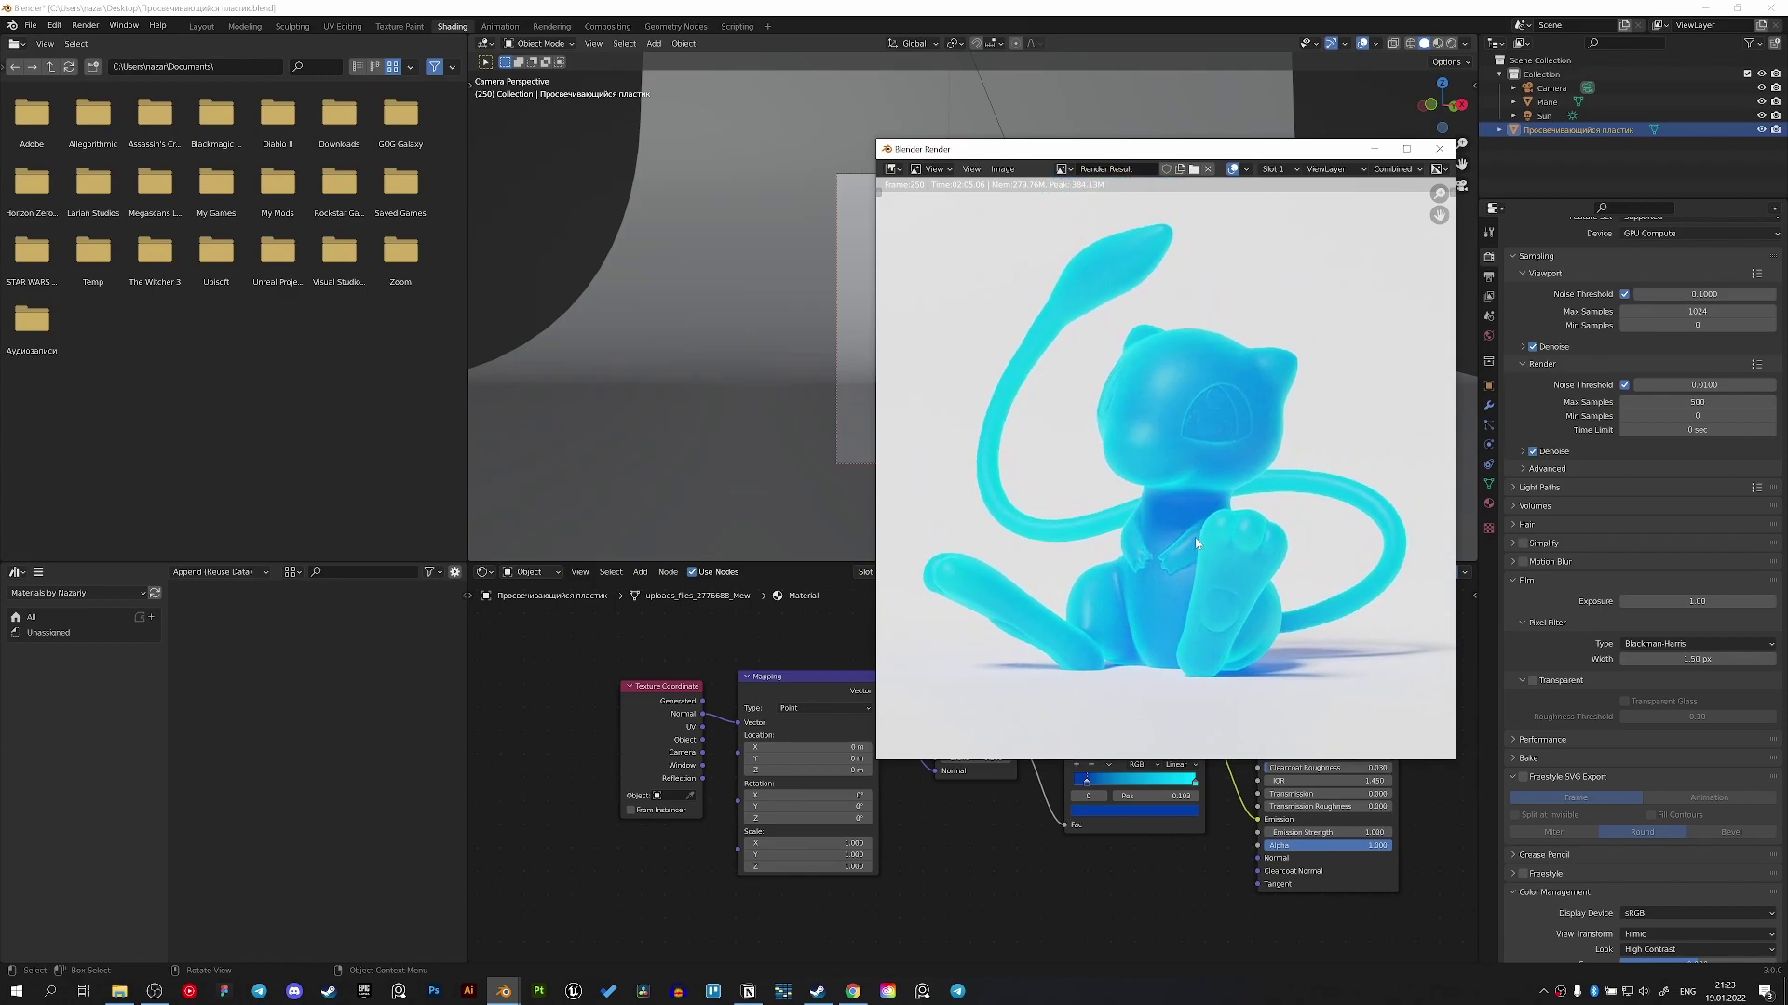
pyautogui.scroll(2, 1197, 542)
pyautogui.scroll(2, 1196, 542)
pyautogui.moveTo(1117, 670); pyautogui.dragTo(1046, 594, button='middle')
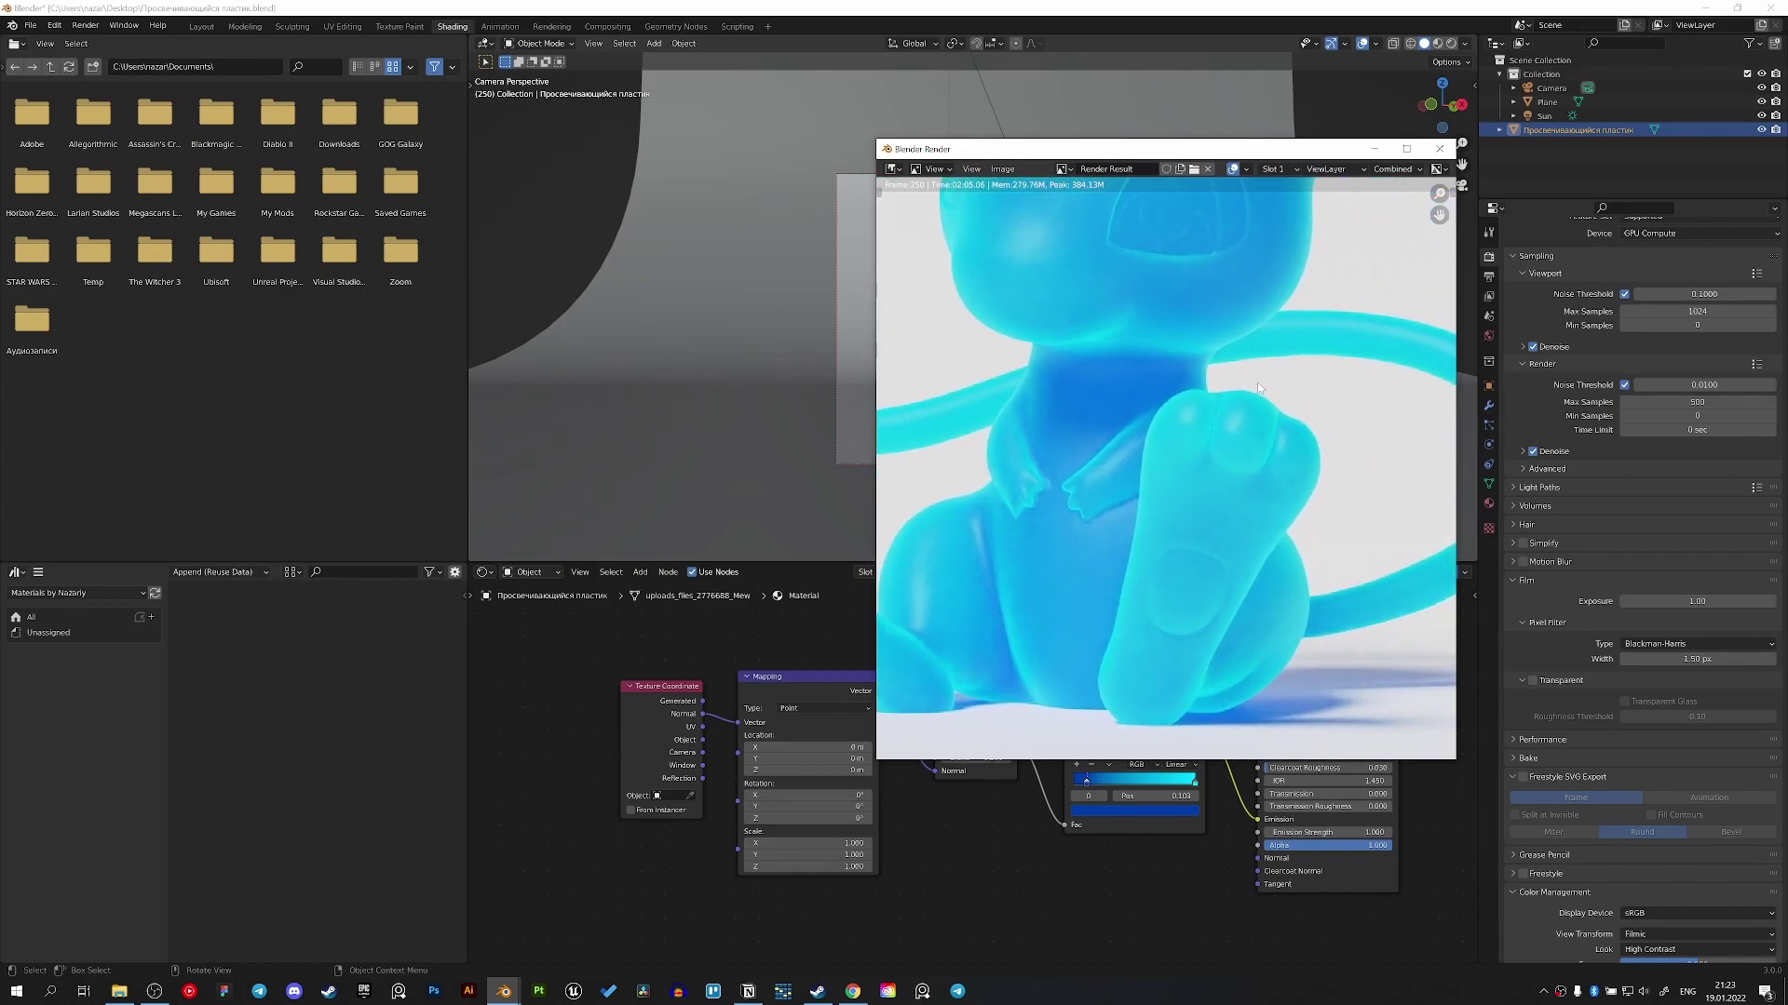
pyautogui.moveTo(1257, 384)
pyautogui.mouseDown(button='middle')
pyautogui.moveTo(1257, 570)
pyautogui.moveTo(1257, 232)
pyautogui.mouseUp(button='middle')
pyautogui.scroll(-4, 1258, 367)
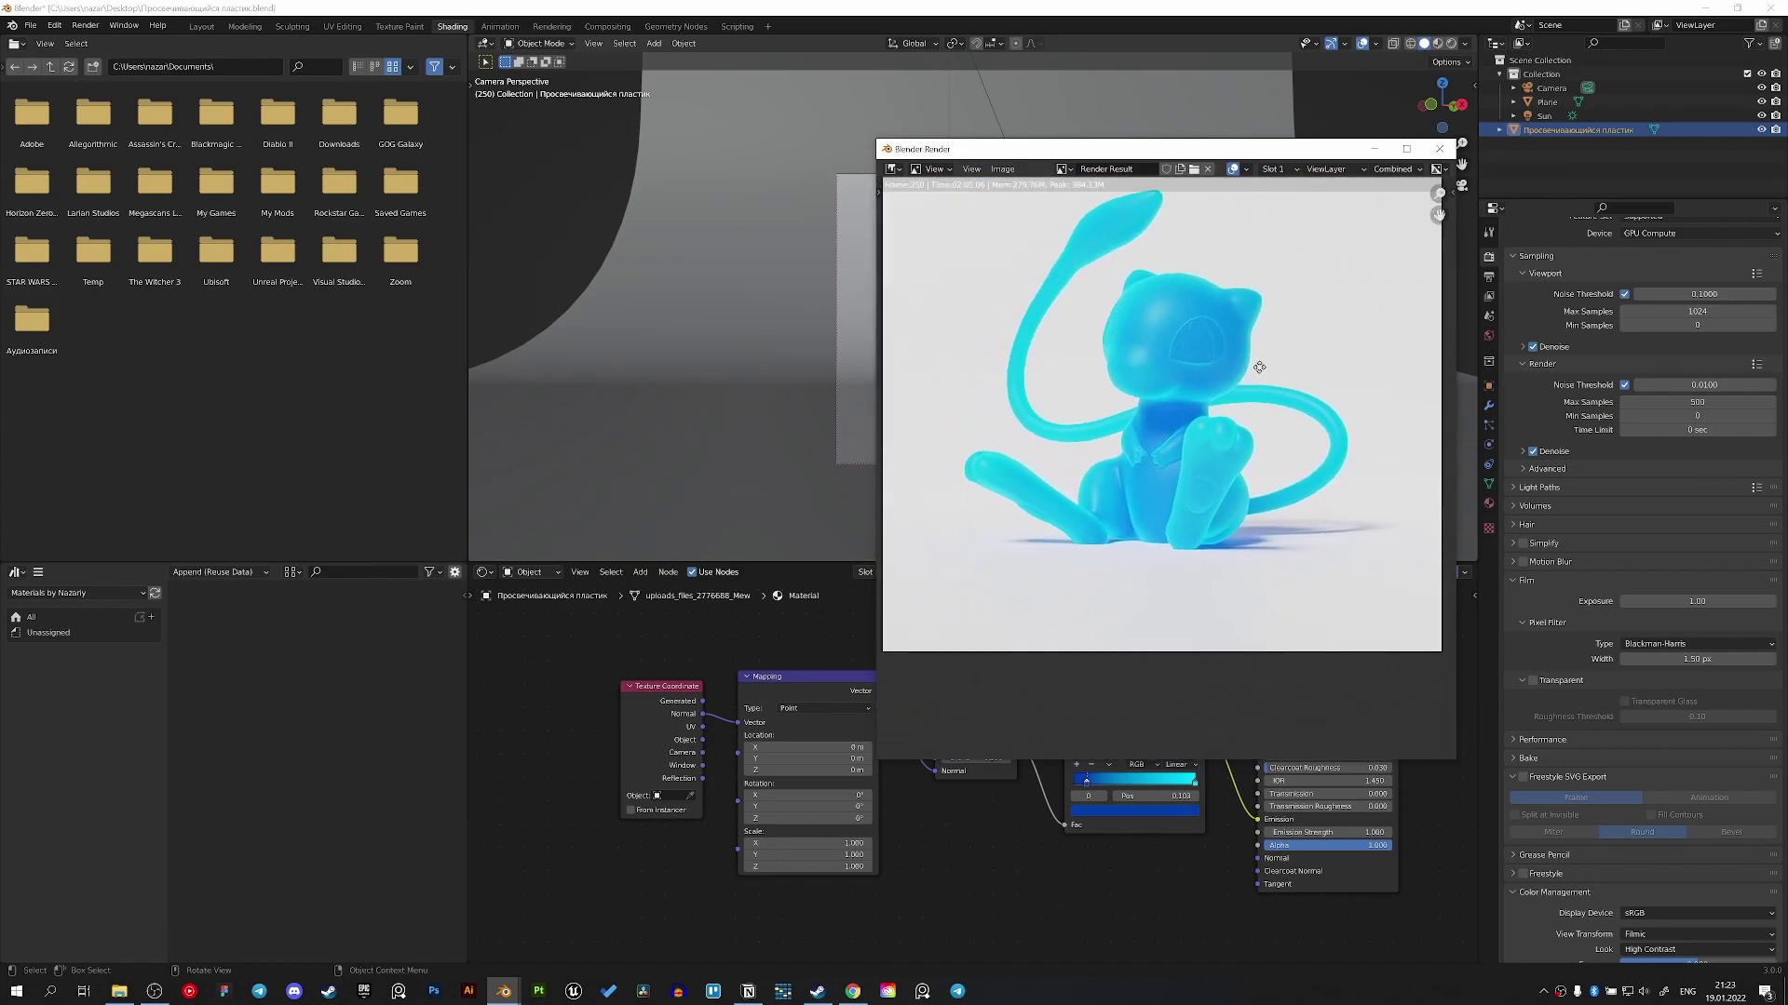
pyautogui.moveTo(1259, 367)
pyautogui.mouseDown(button='middle')
pyautogui.moveTo(1130, 573)
pyautogui.moveTo(1249, 361)
pyautogui.mouseUp(button='middle')
pyautogui.scroll(3, 1250, 361)
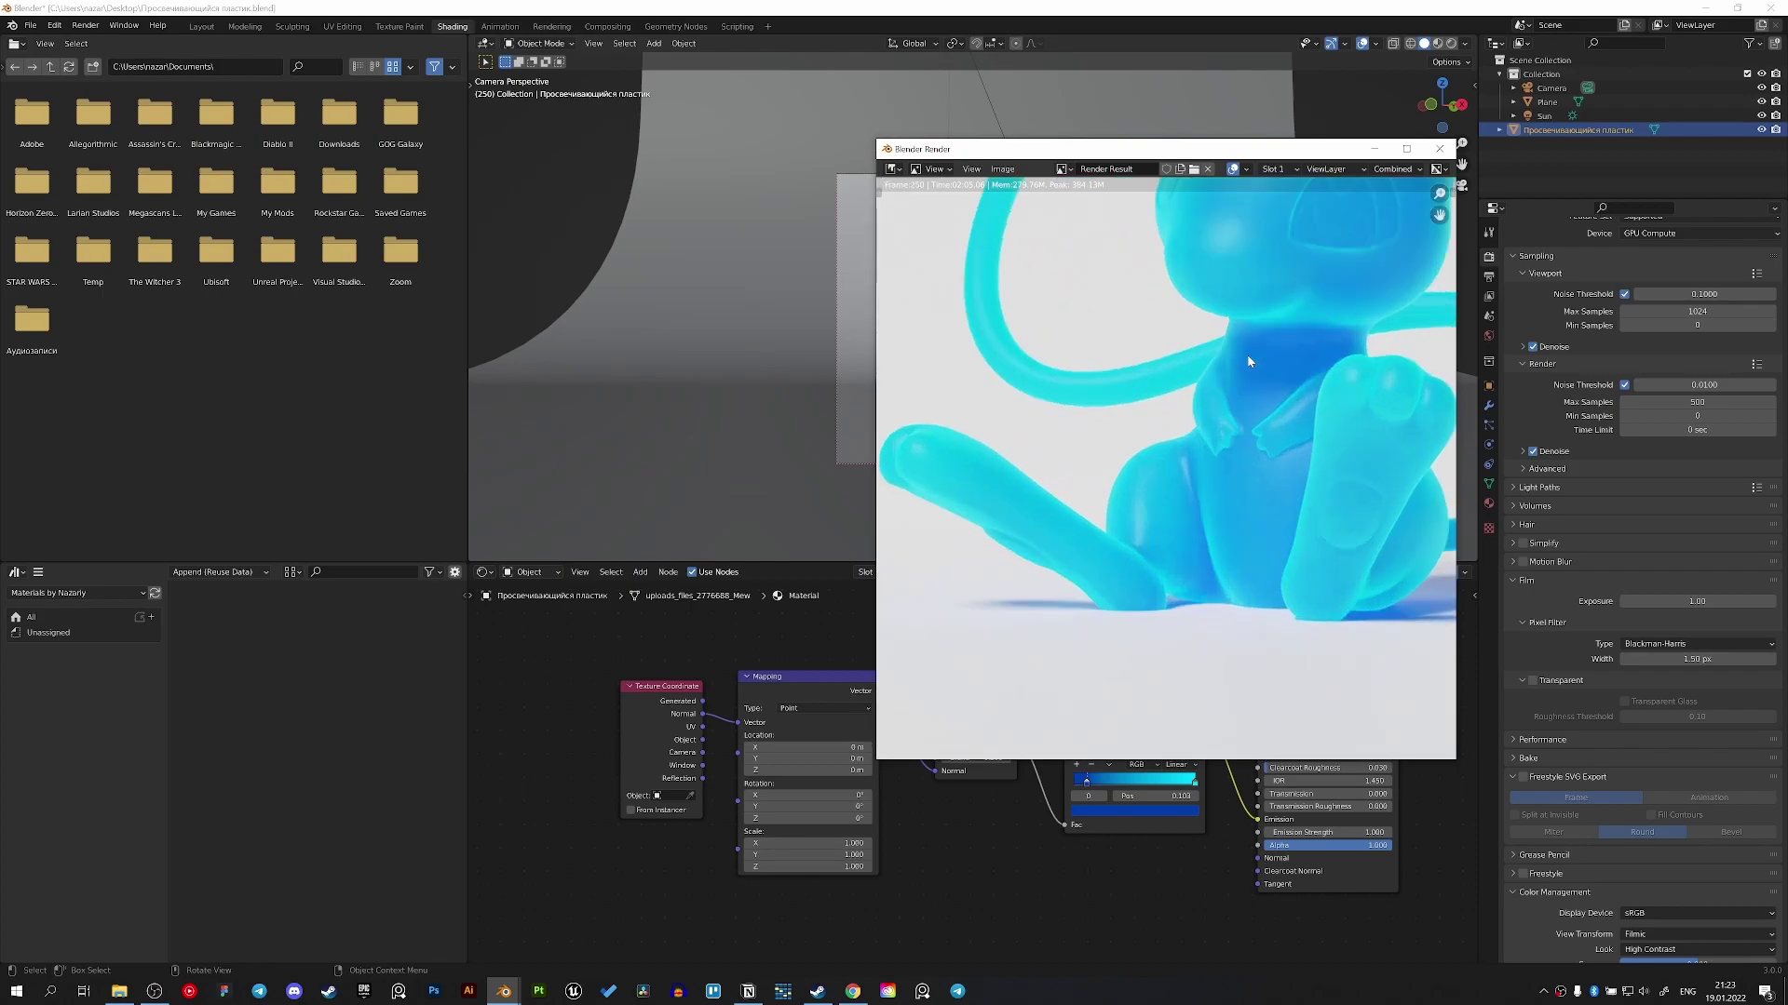
pyautogui.scroll(-3, 1248, 410)
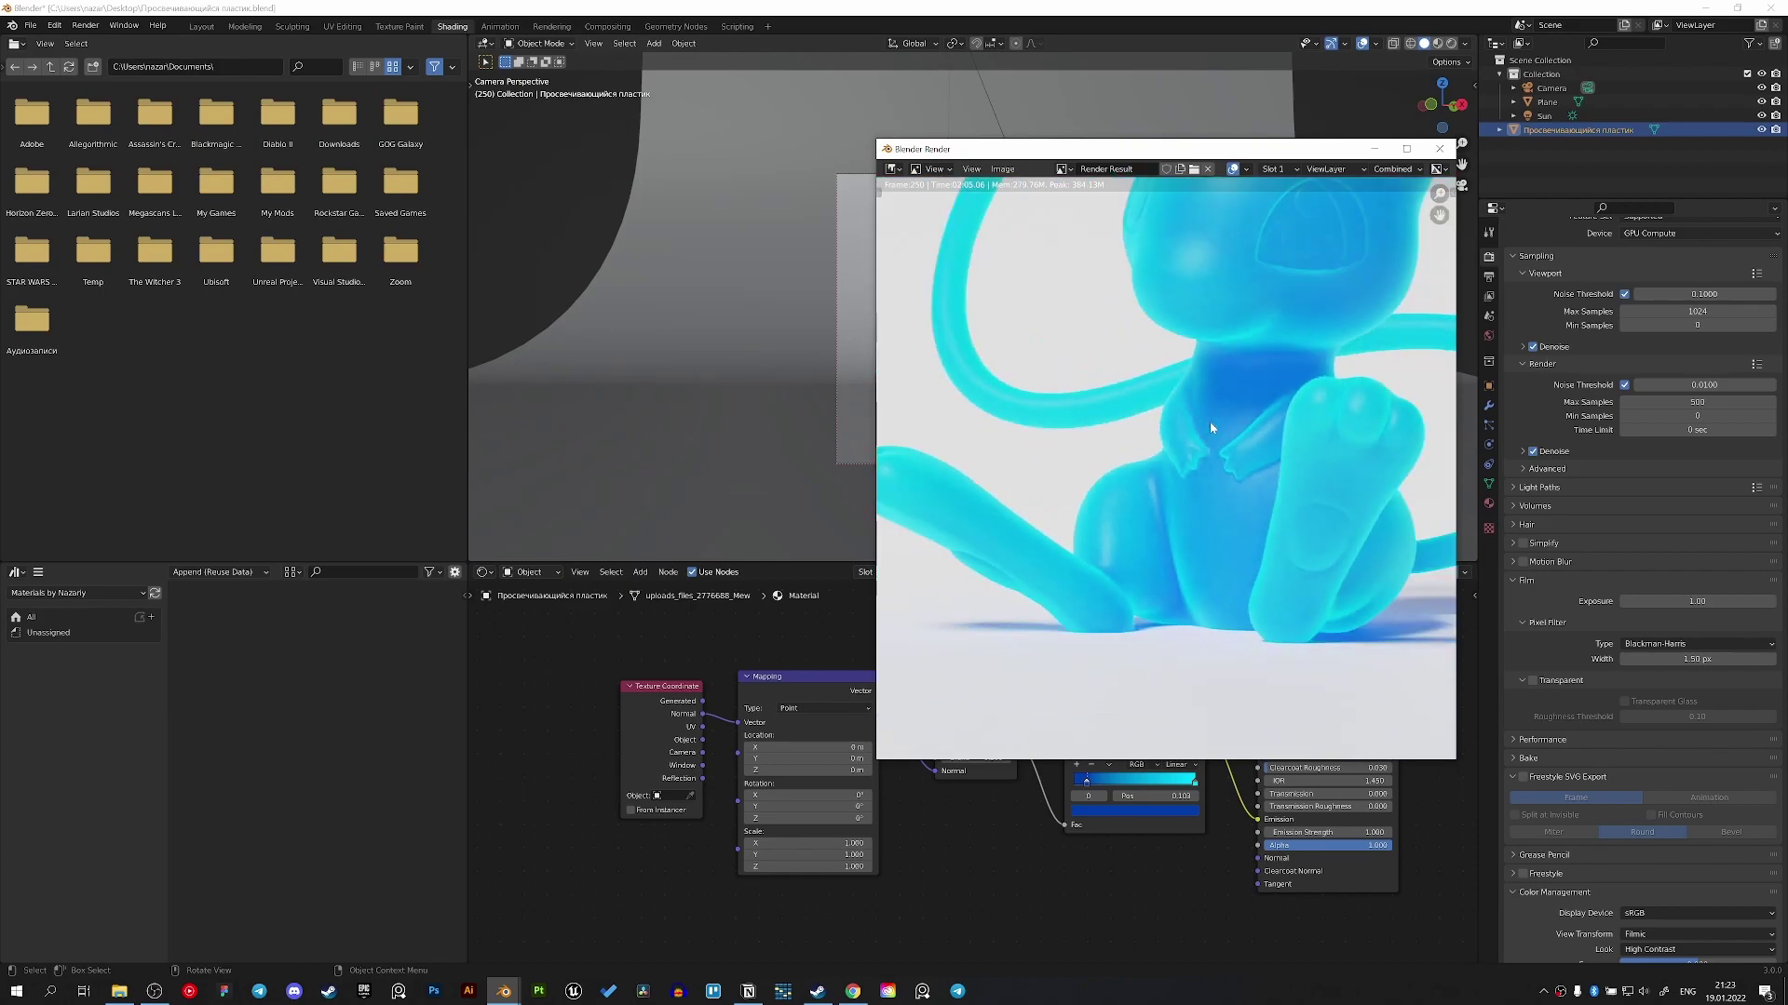